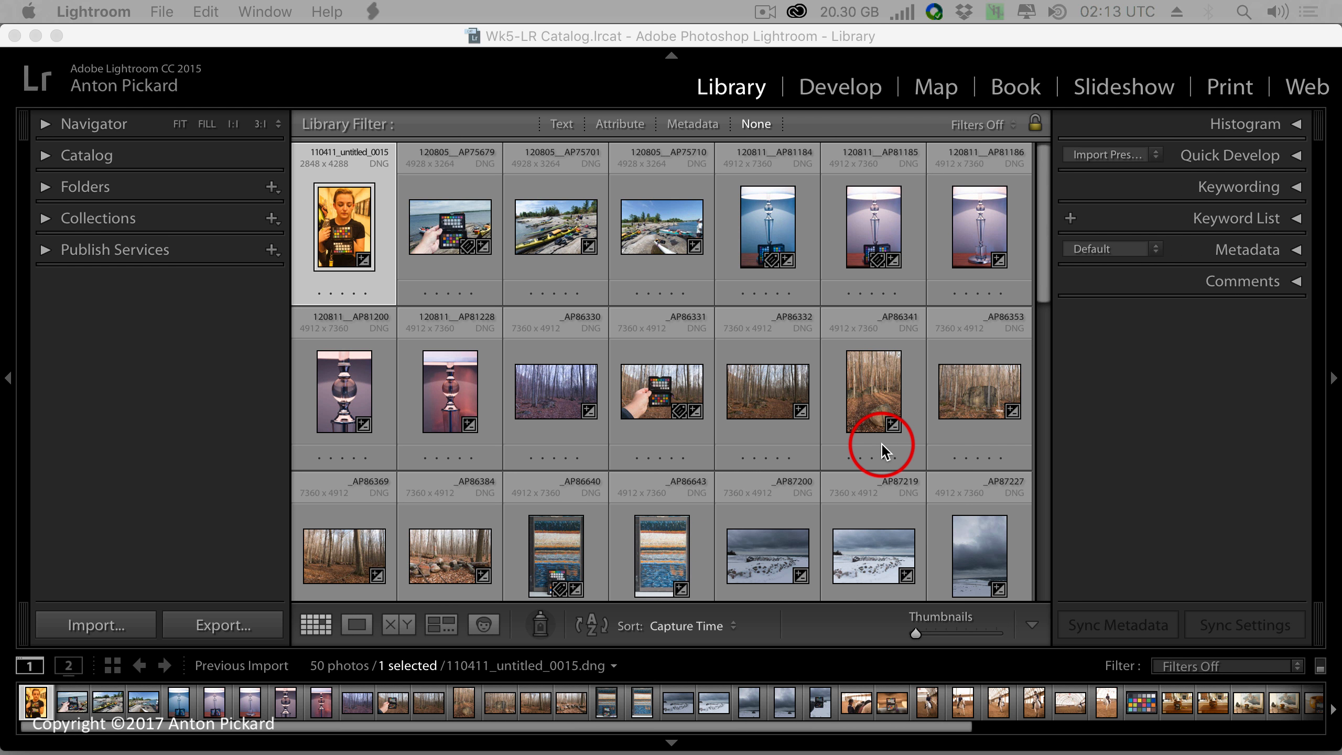
# Open the portrait 110411_untitled_0015.dng in Loupe view and zoom to 1:1 on the ColorChecker's colour and grey patches.
pyautogui.click(457, 235)
pyautogui.press('e')
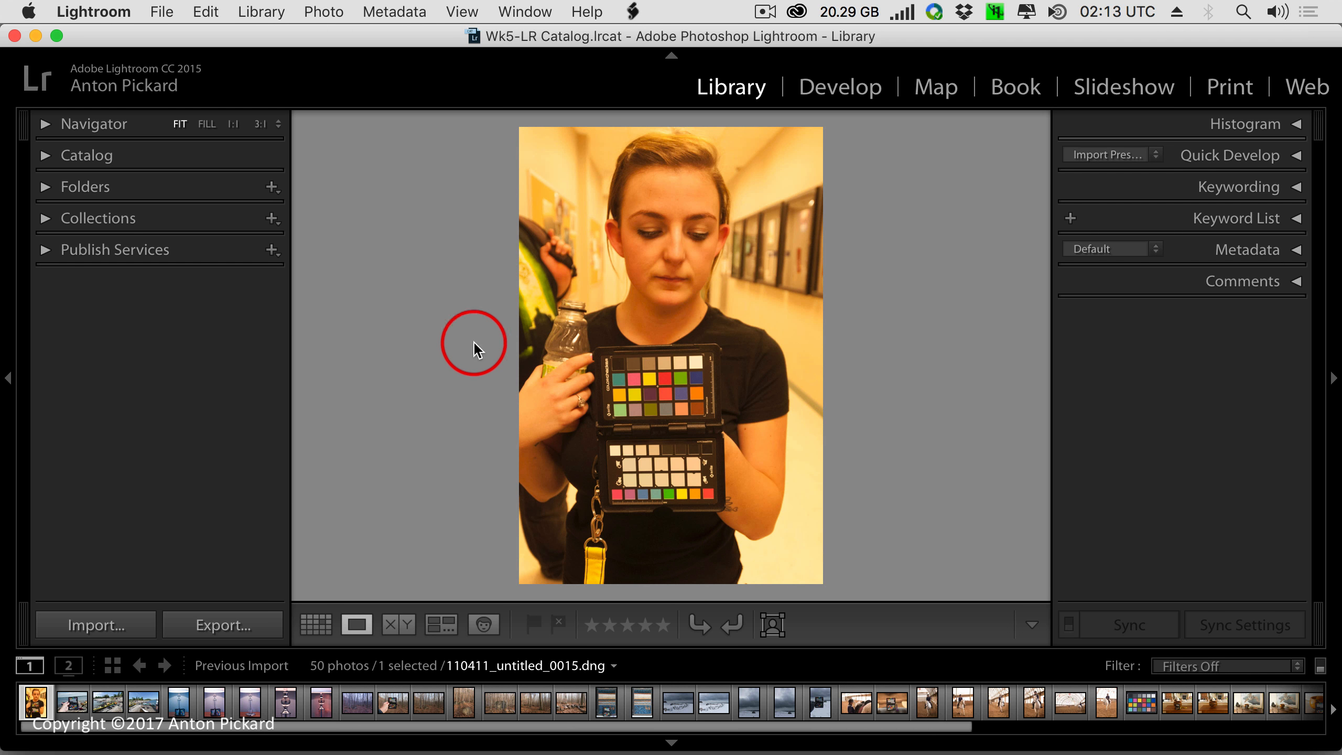
pyautogui.press('Right')
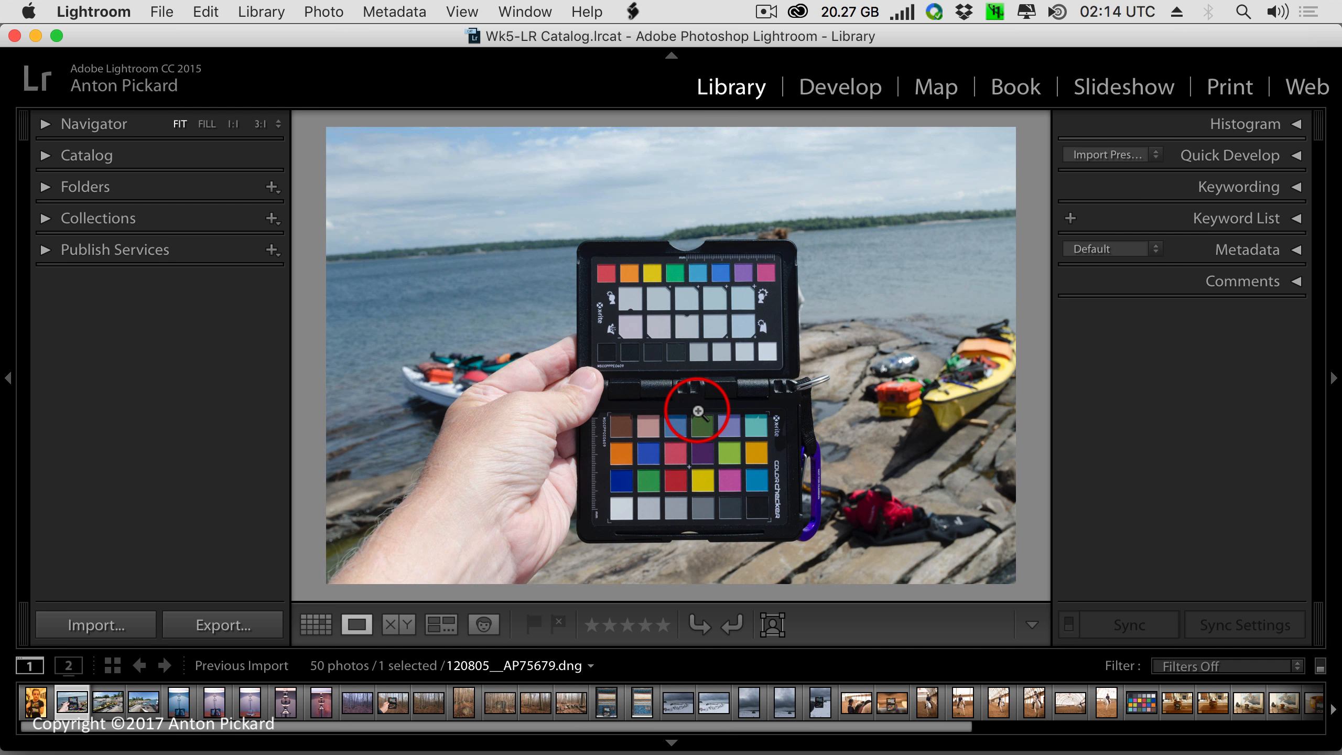
pyautogui.press('Left')
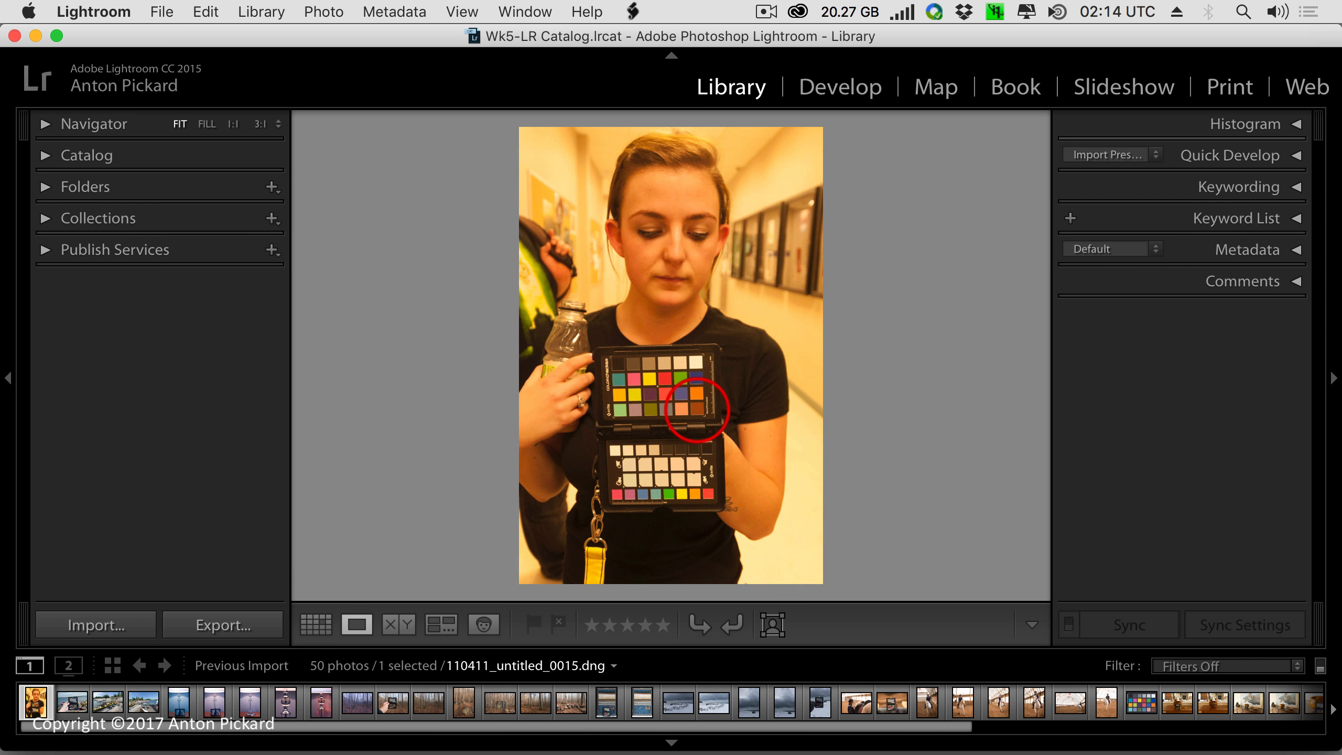
pyautogui.click(731, 417)
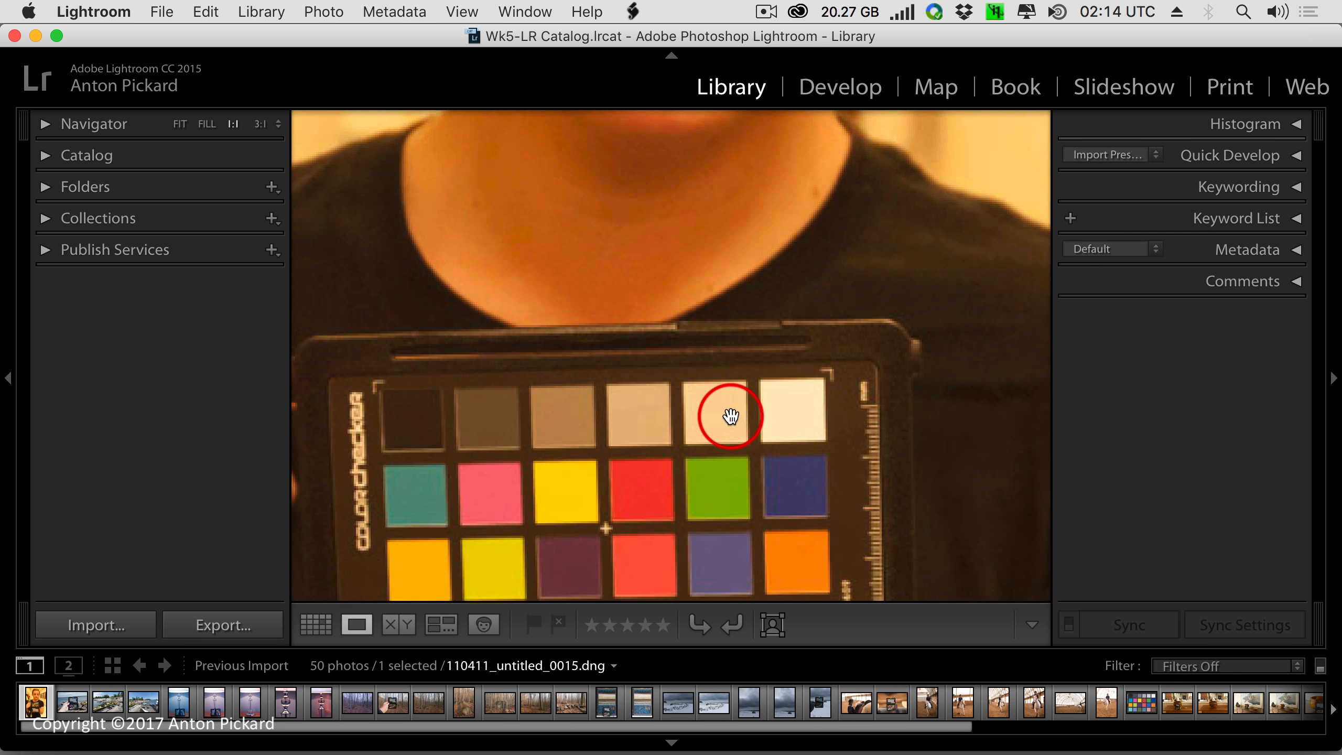
pyautogui.moveTo(653, 474); pyautogui.dragTo(754, 307)
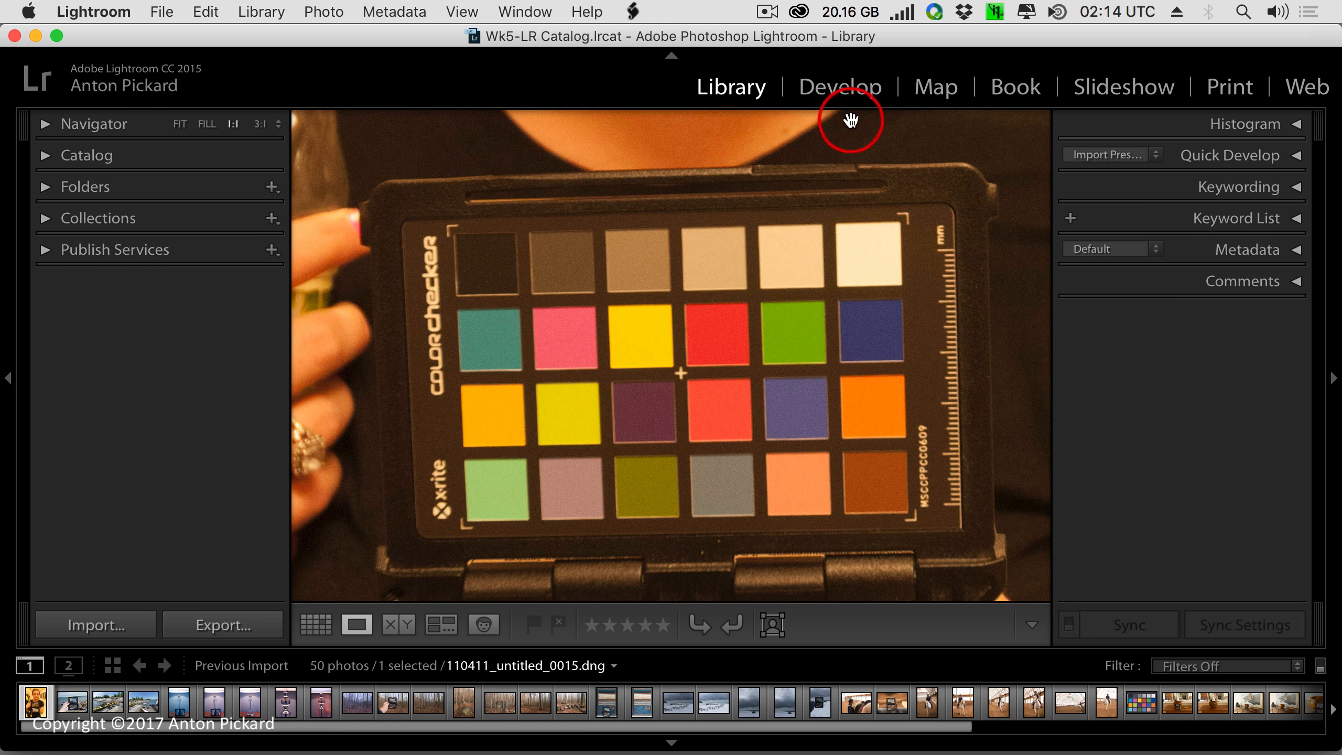
# In the Develop module, show the portrait as Before/After and sample its white balance from the second-darkest grey patch.
pyautogui.click(840, 87)
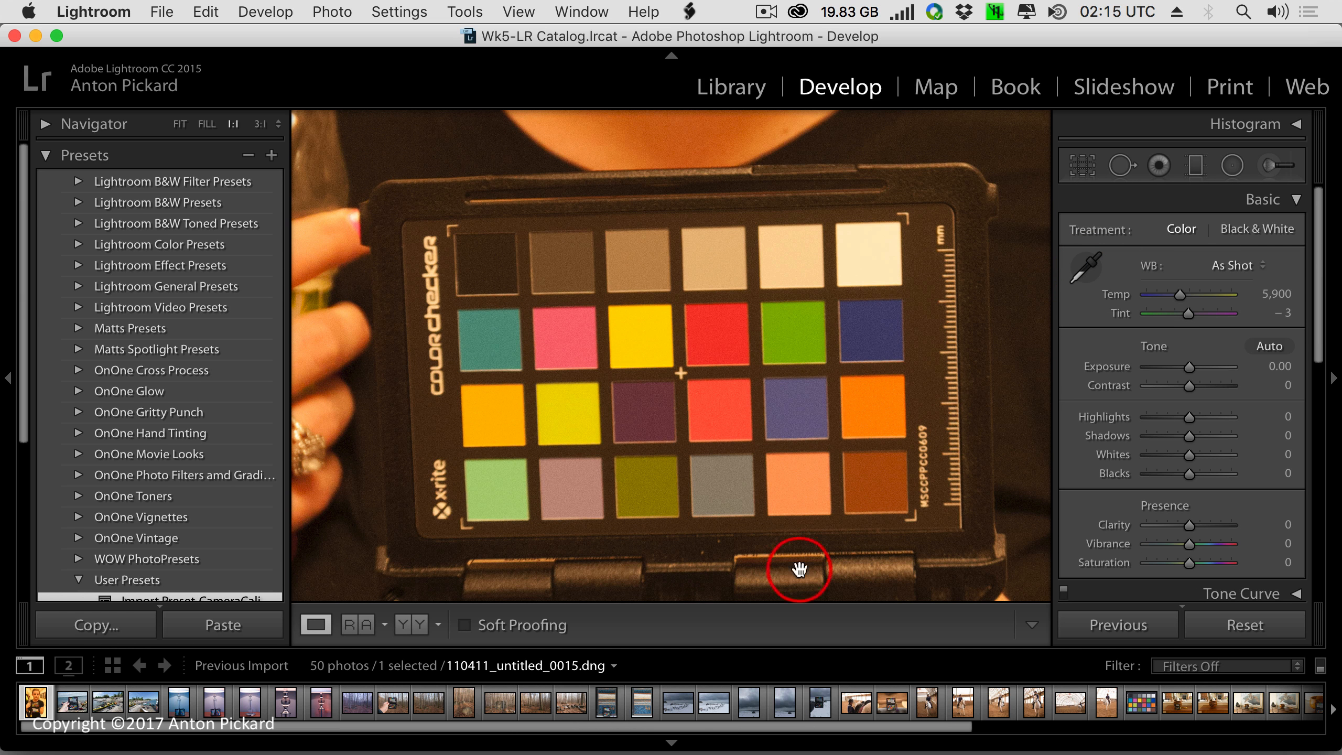
pyautogui.click(411, 624)
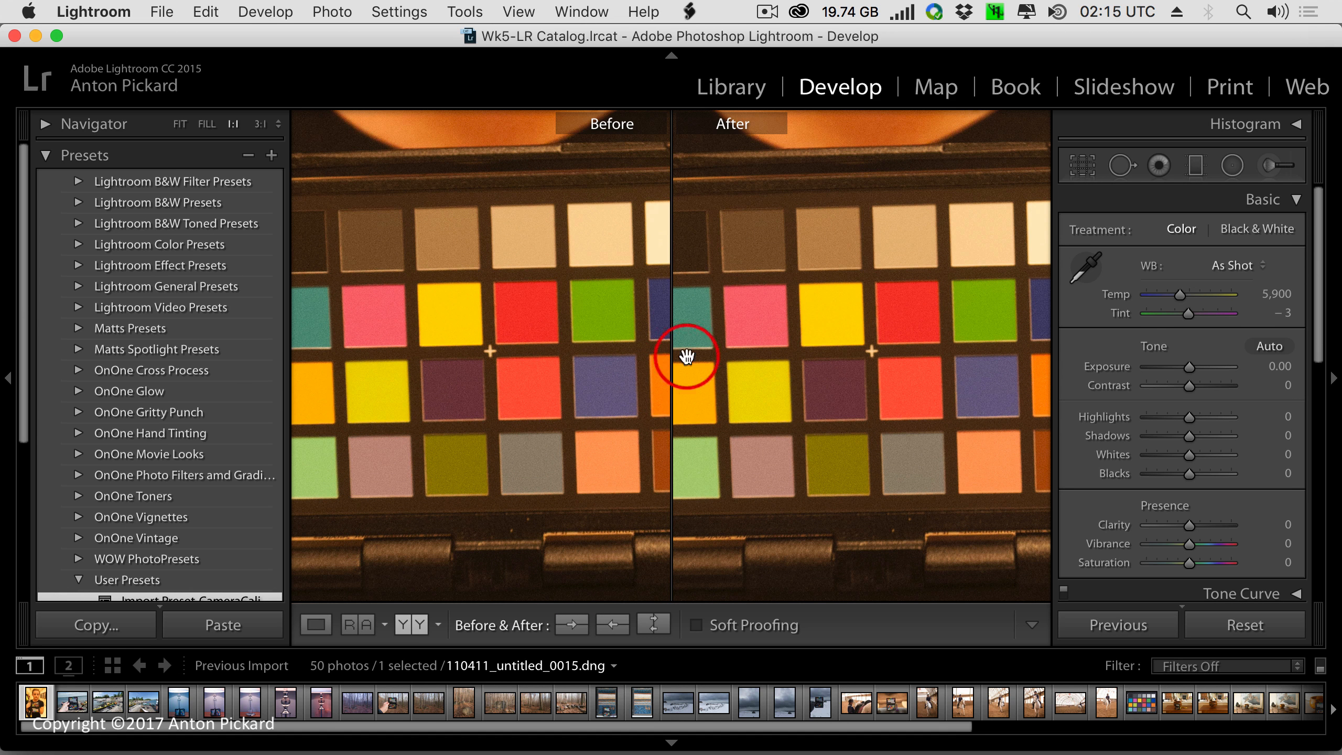
pyautogui.click(1085, 267)
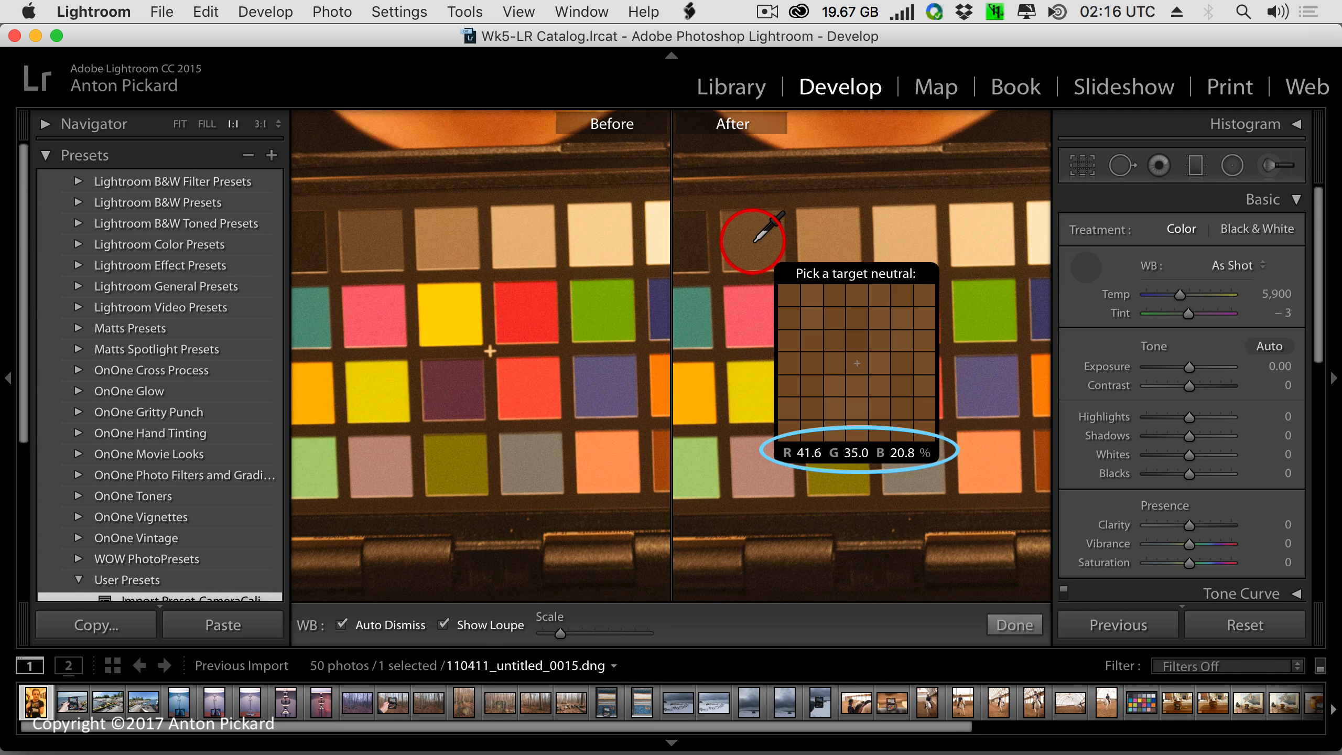
pyautogui.click(756, 241)
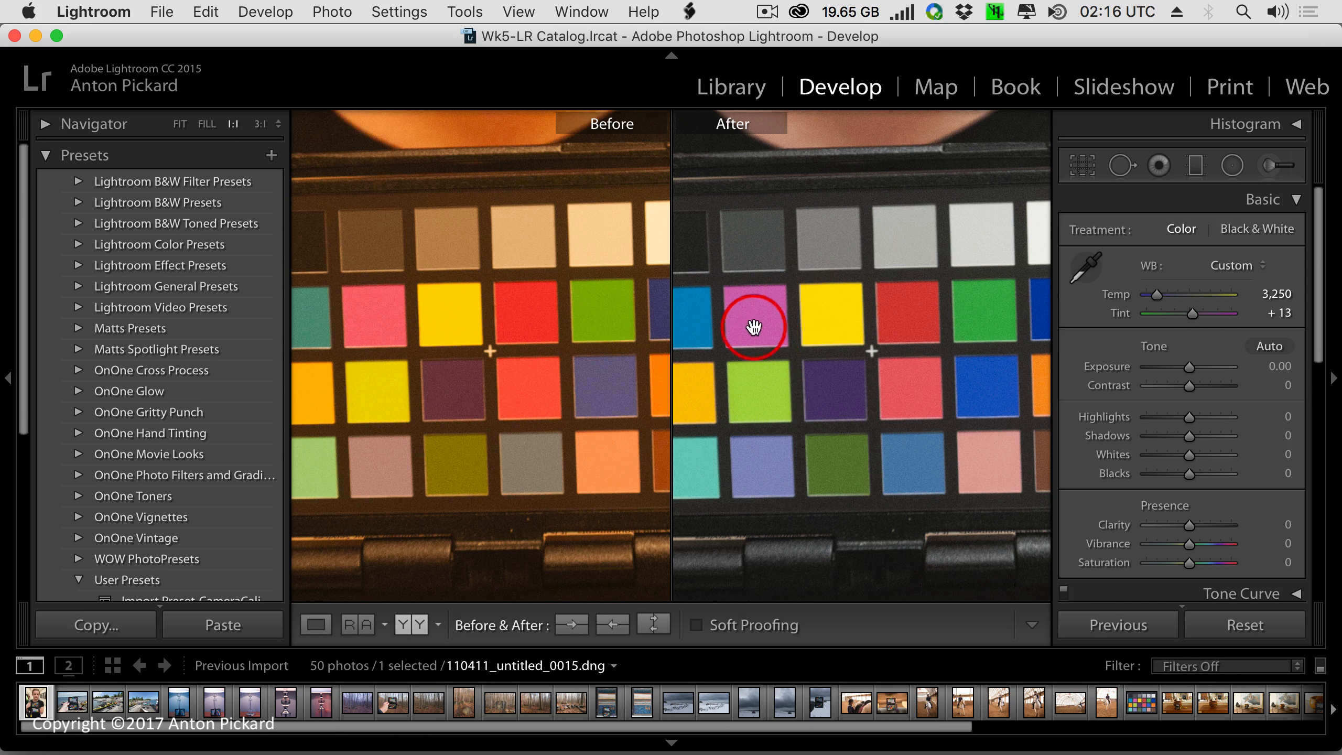
# Check the dark grey patch's RGB balance with the White Balance Selector and view the whole corrected portrait, ending in Loupe view.
pyautogui.click(1087, 272)
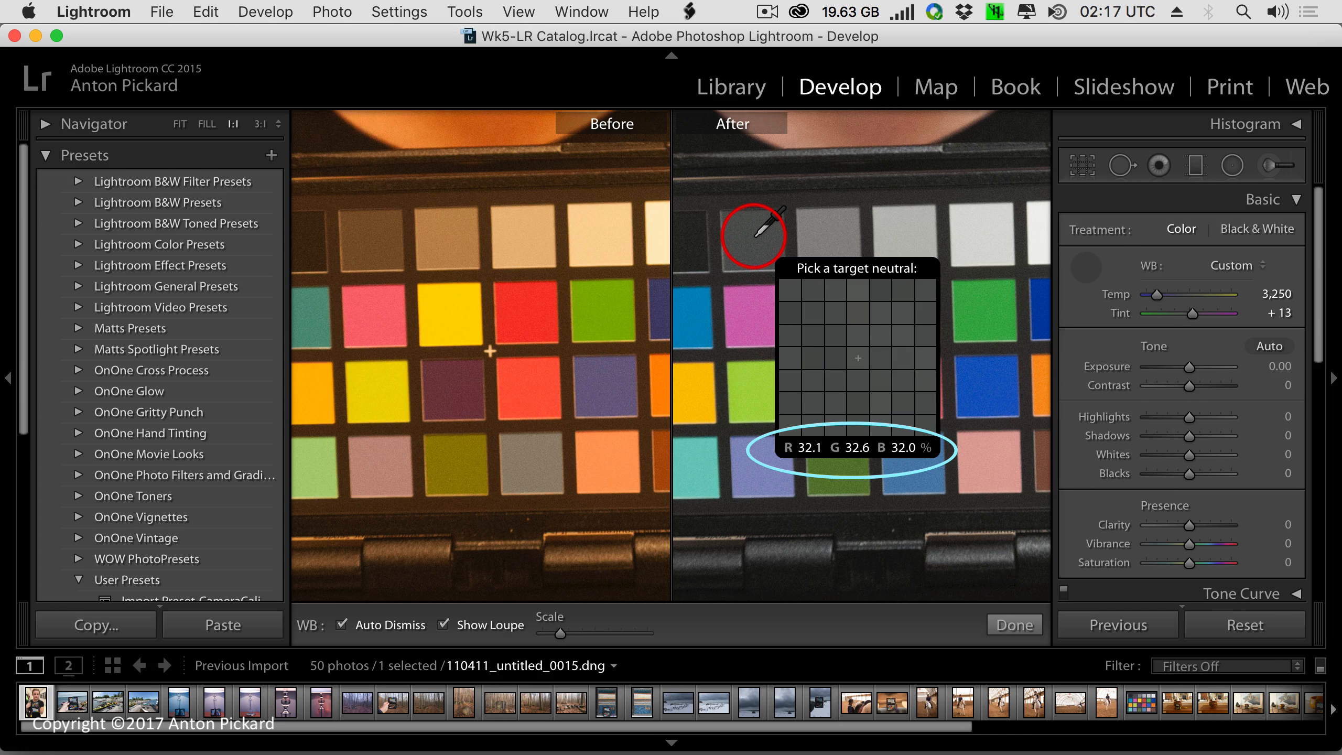
pyautogui.click(1089, 272)
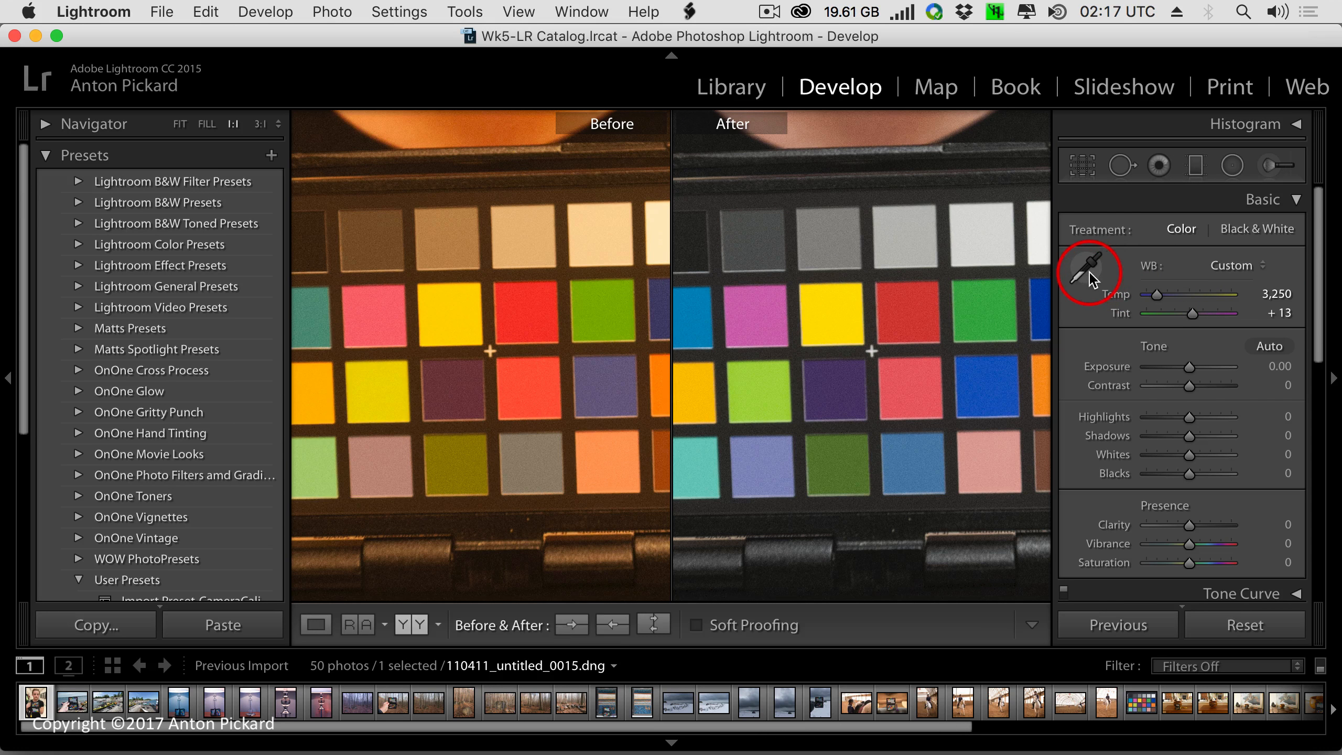
pyautogui.press('z')
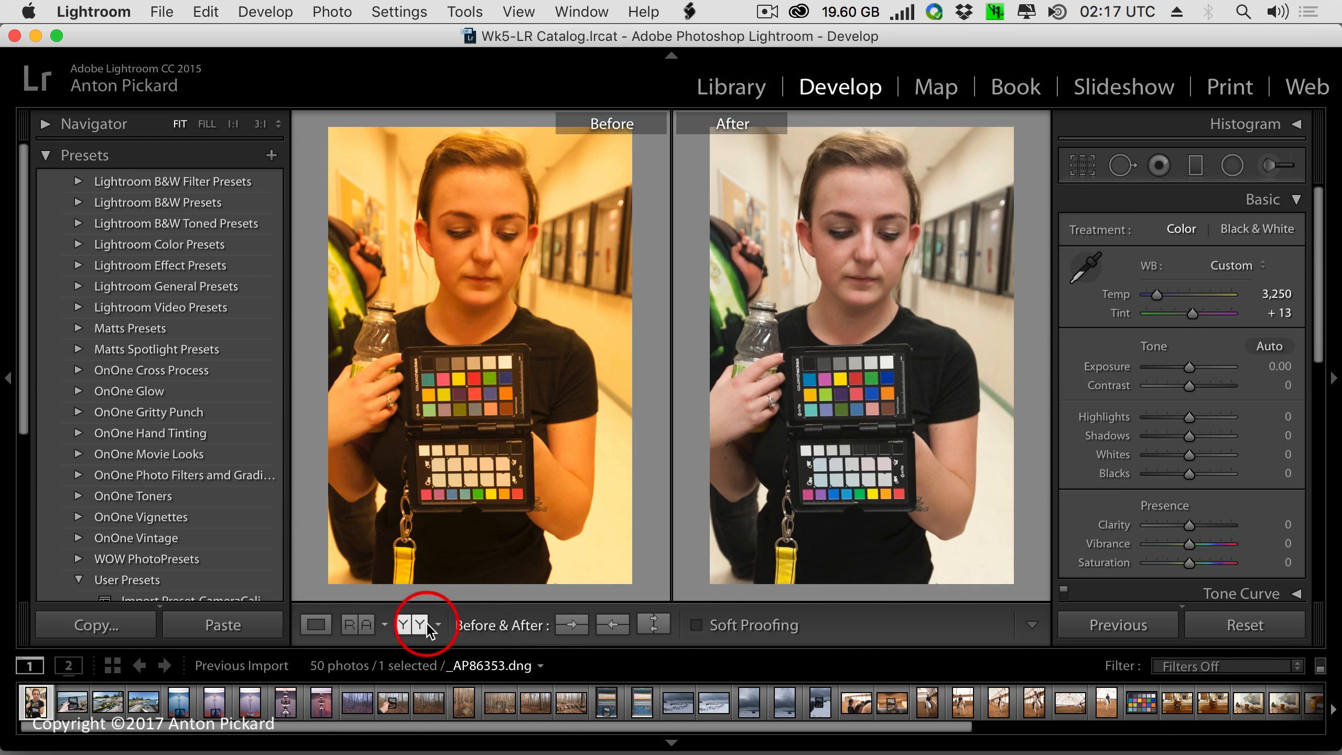
pyautogui.click(320, 626)
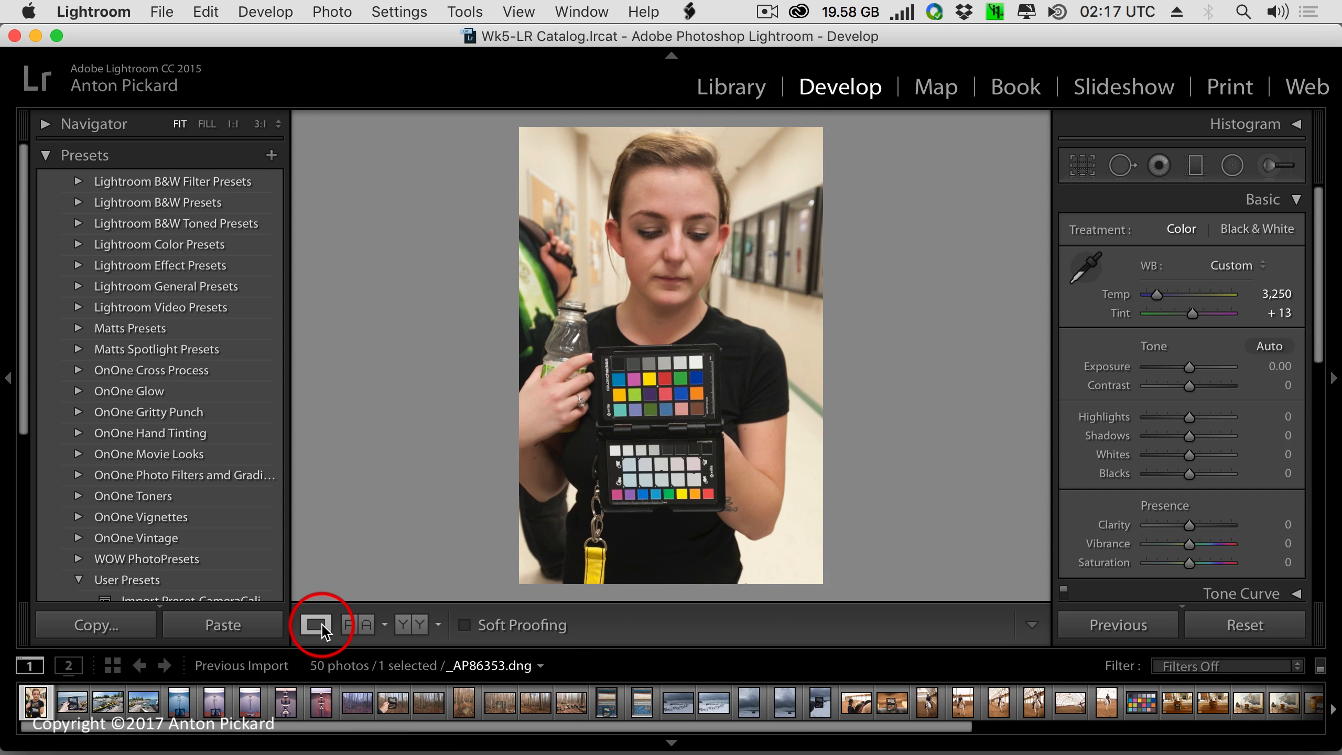
# Try comparing the forest ColorChecker photo _AP86331.dng and its neighbour in the Reference and Before/After views.
pyautogui.click(393, 705)
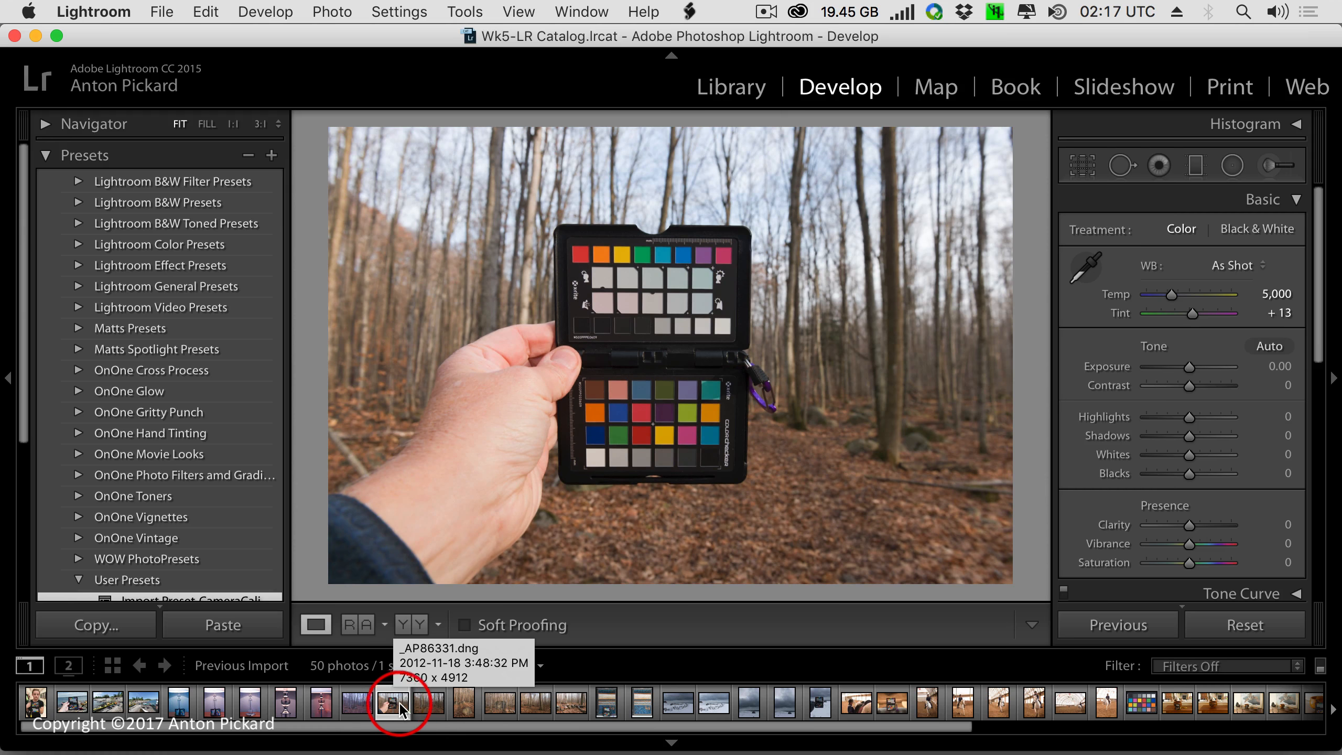
pyautogui.keyDown('super'); pyautogui.click(426, 705); pyautogui.keyUp('super')
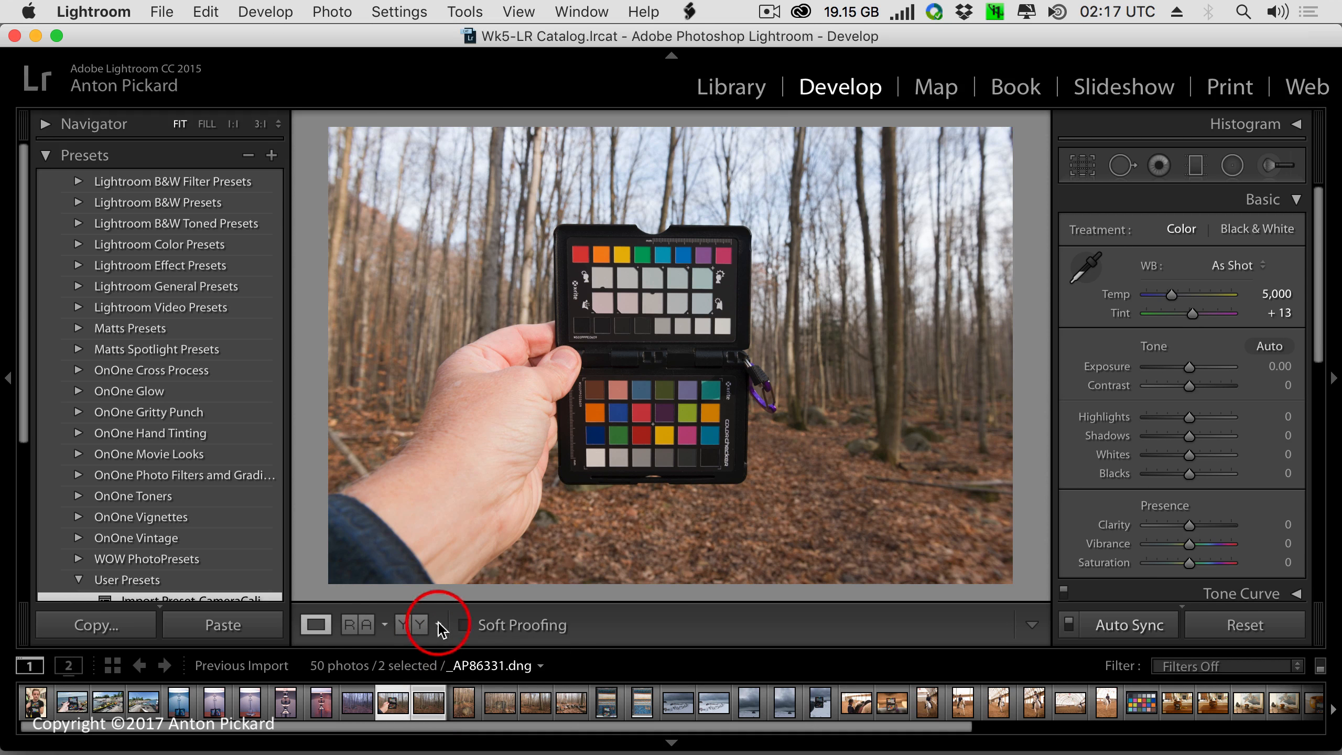
pyautogui.click(364, 625)
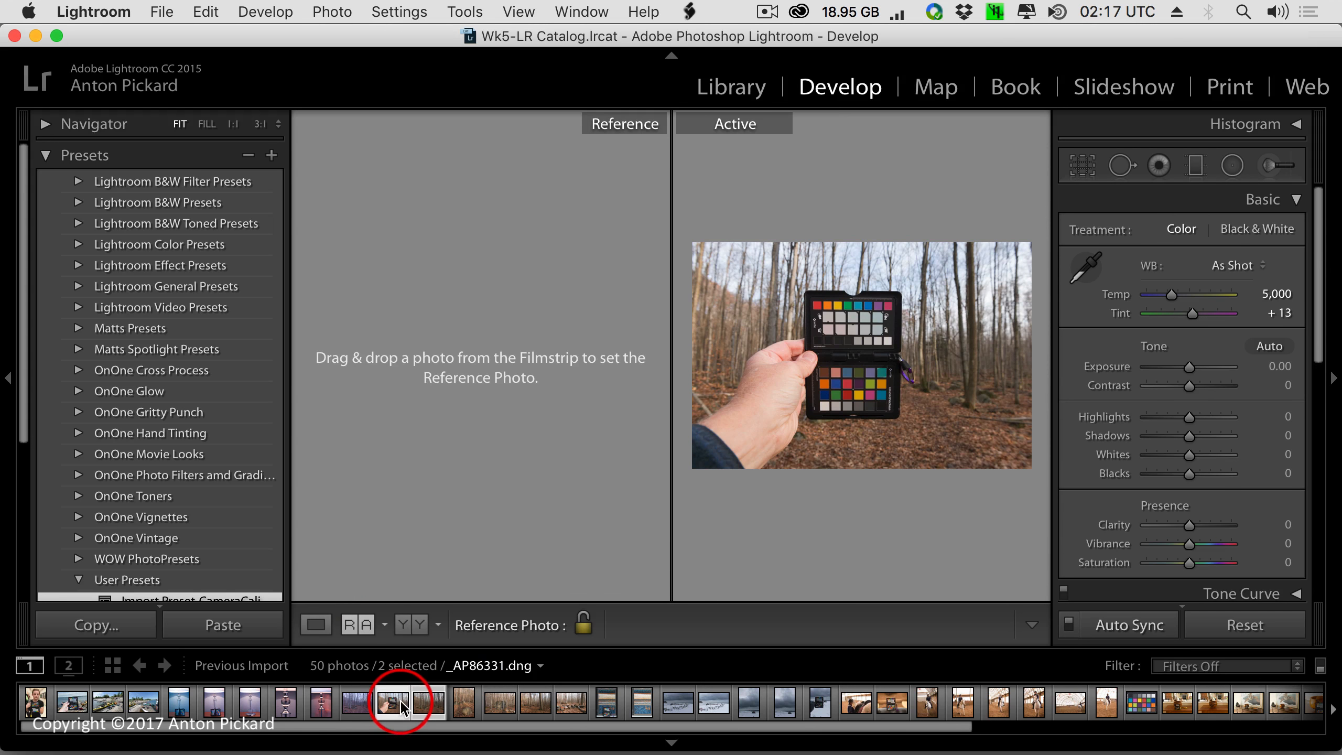
pyautogui.click(366, 625)
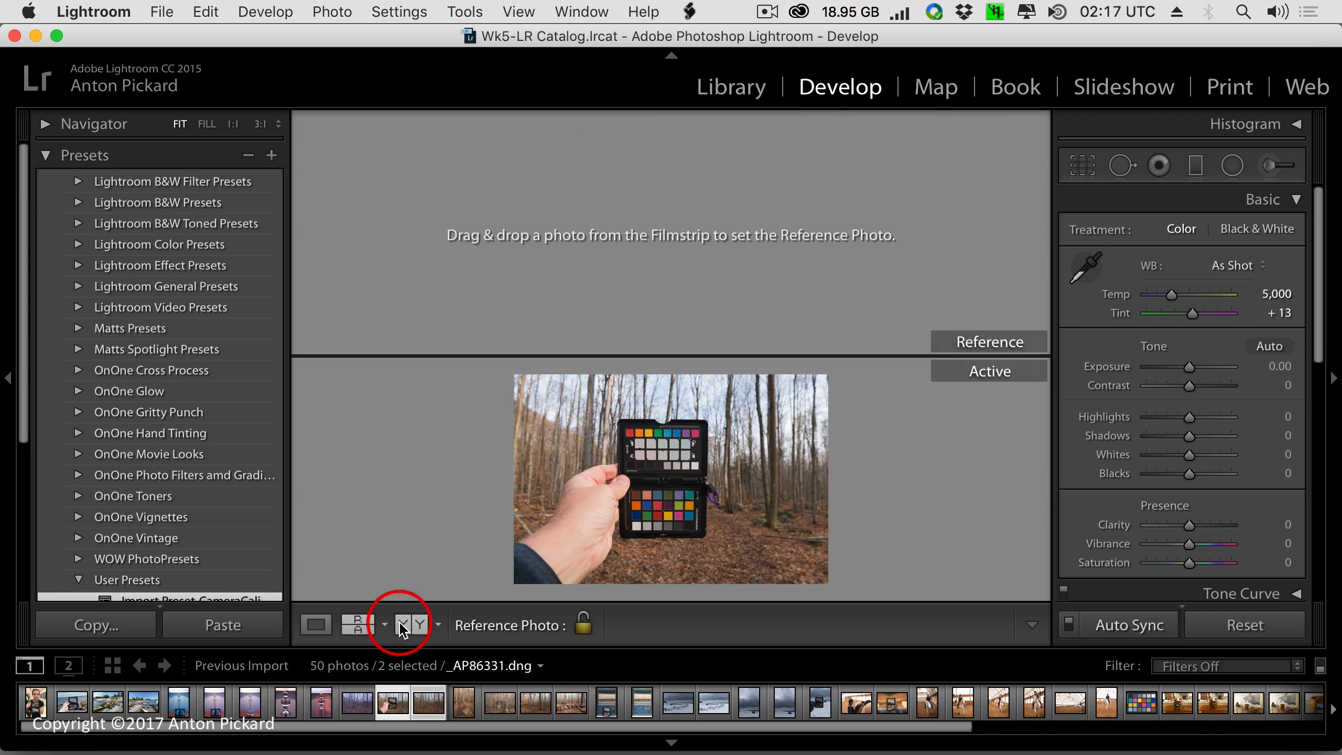
pyautogui.click(411, 625)
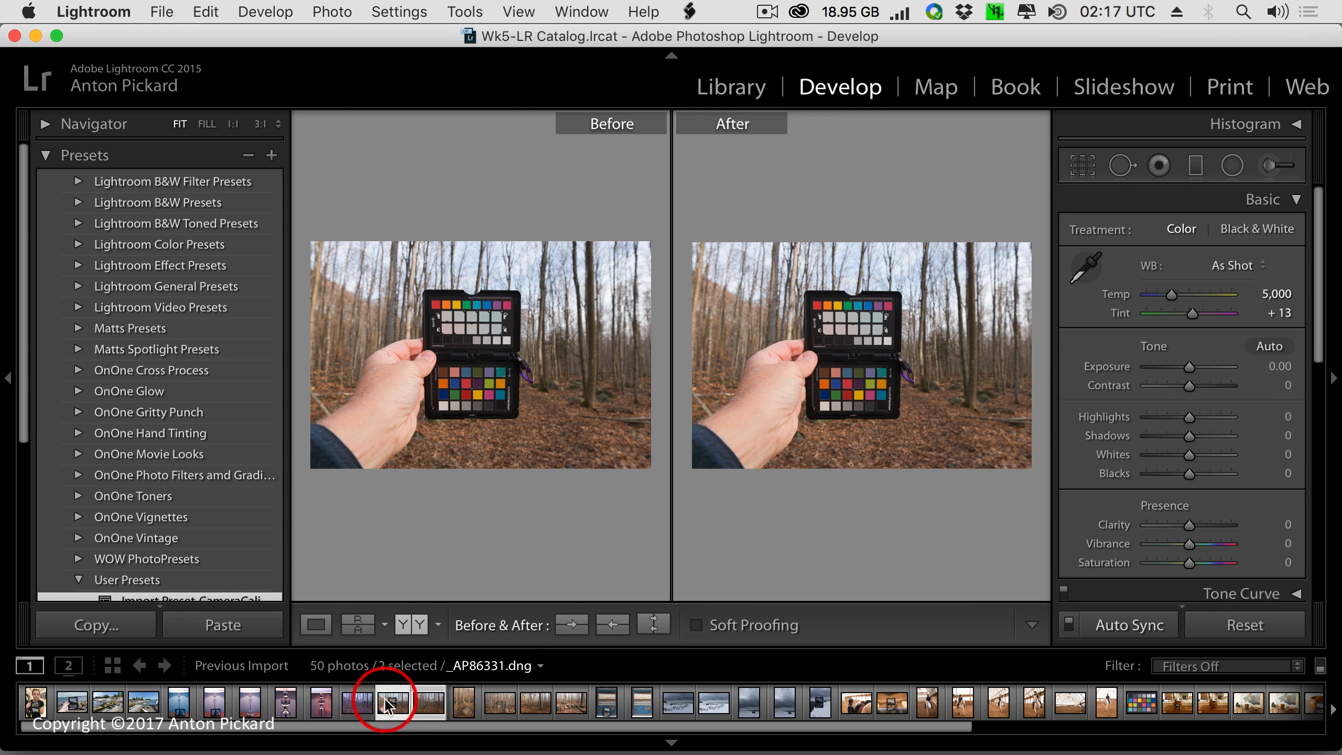
# Select only the forest ColorChecker photo _AP86331.dng and display it in Loupe view.
pyautogui.click(362, 701)
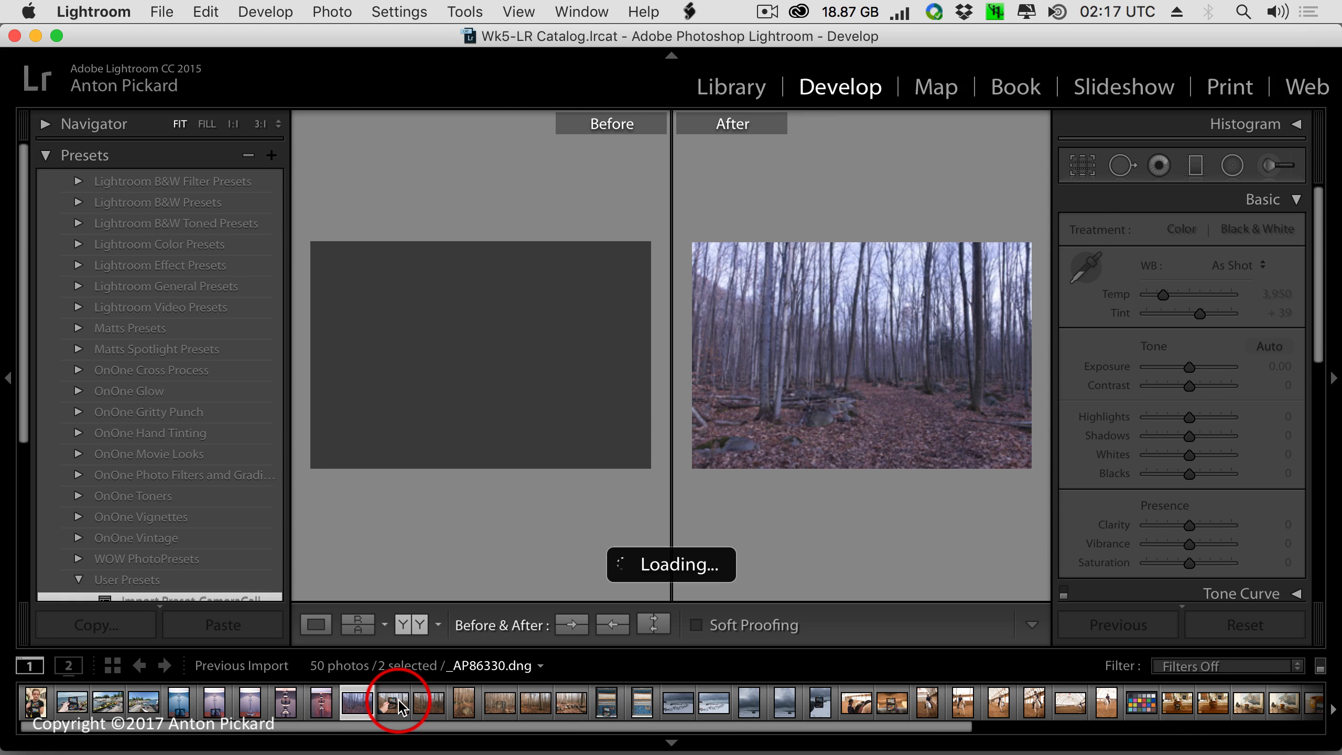
pyautogui.click(397, 703)
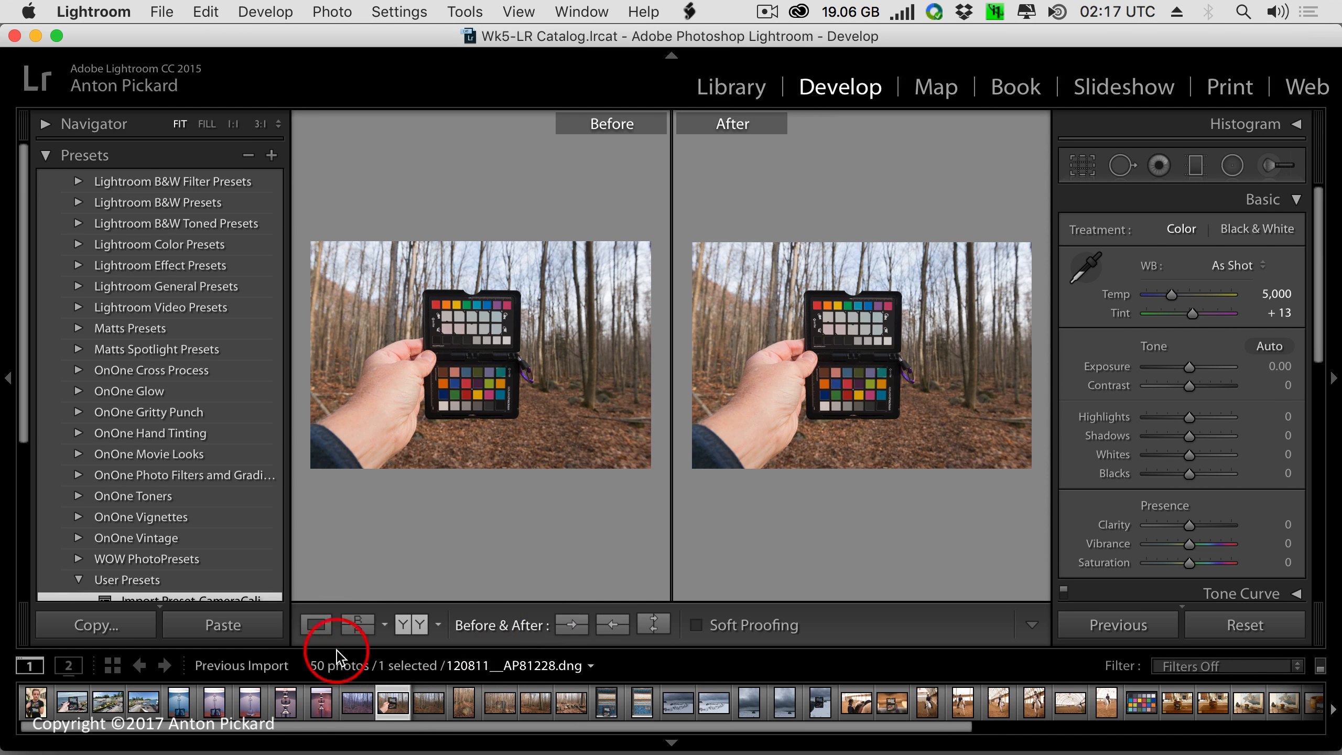
pyautogui.click(317, 624)
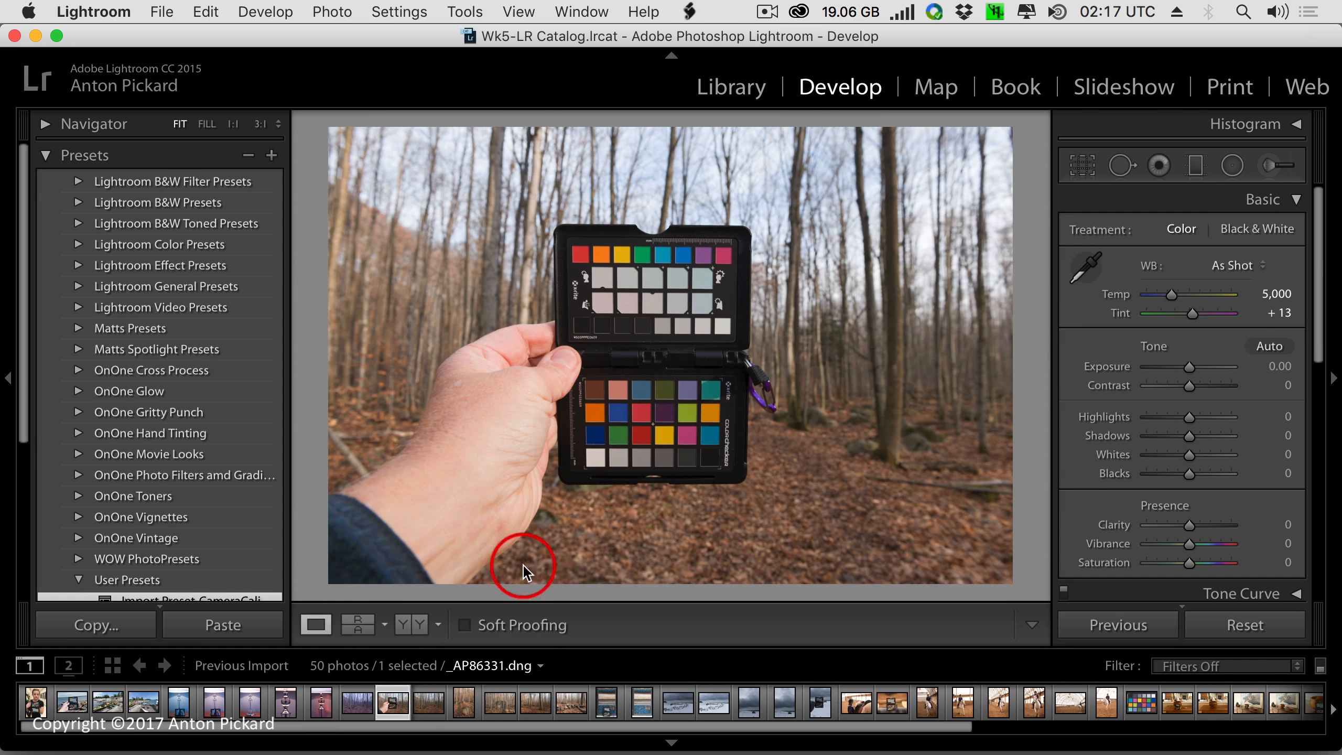
pyautogui.click(1084, 266)
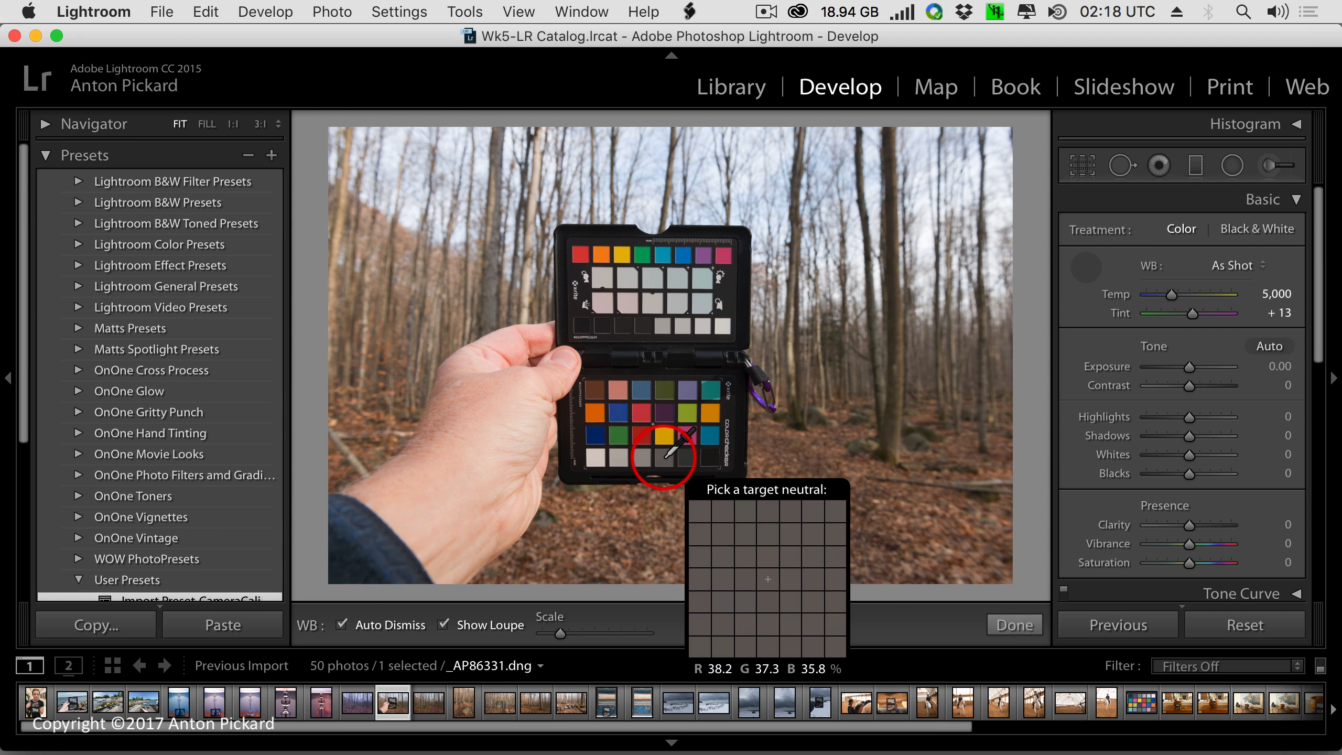
pyautogui.click(667, 457)
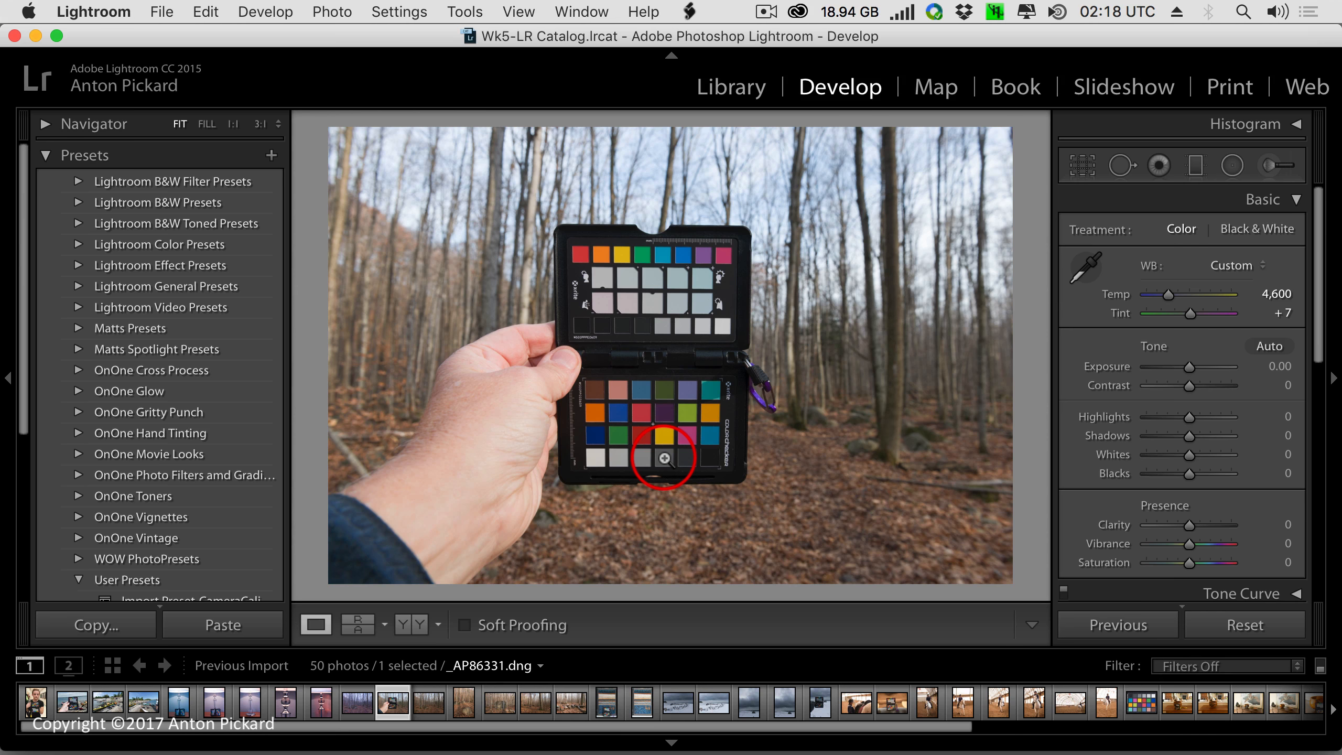
pyautogui.press('super+z')
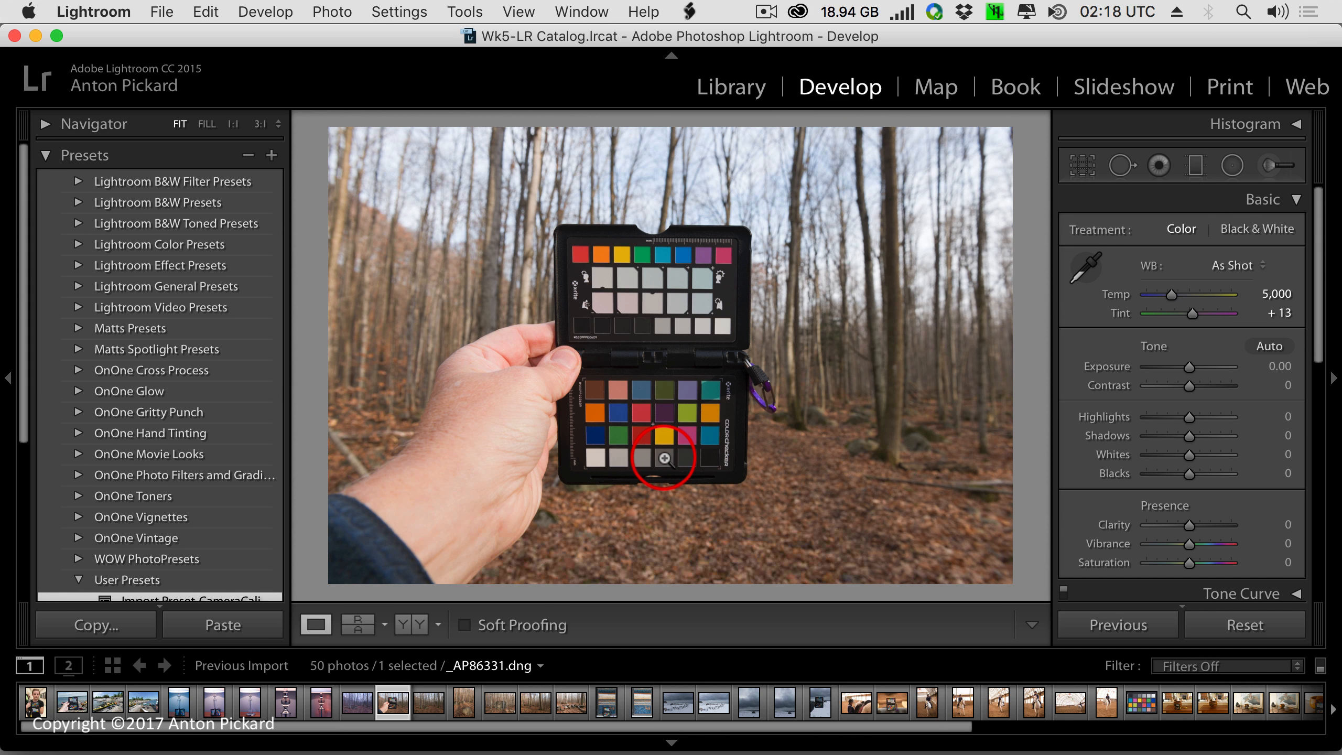
# Sample the white balance from the fourth grey patch of the forest ColorChecker and compare the photo in Before/After view.
pyautogui.click(1086, 268)
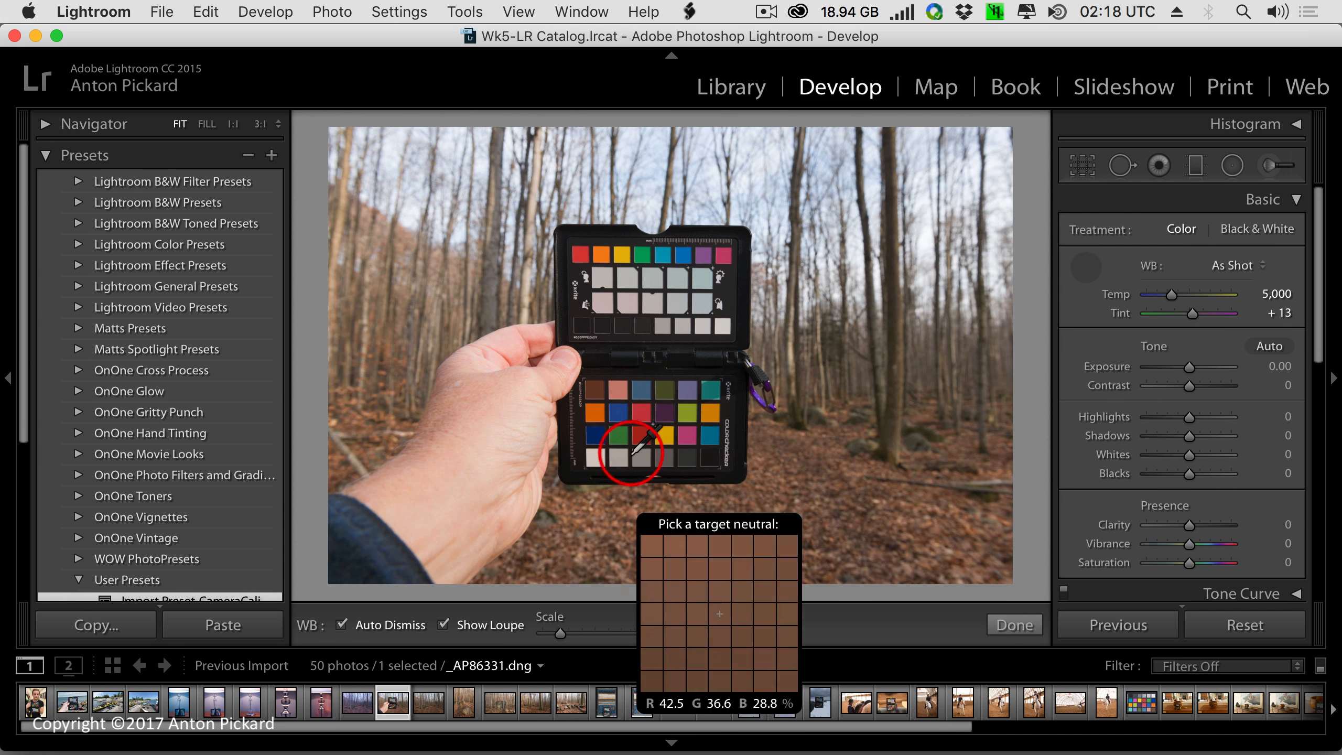
pyautogui.click(666, 455)
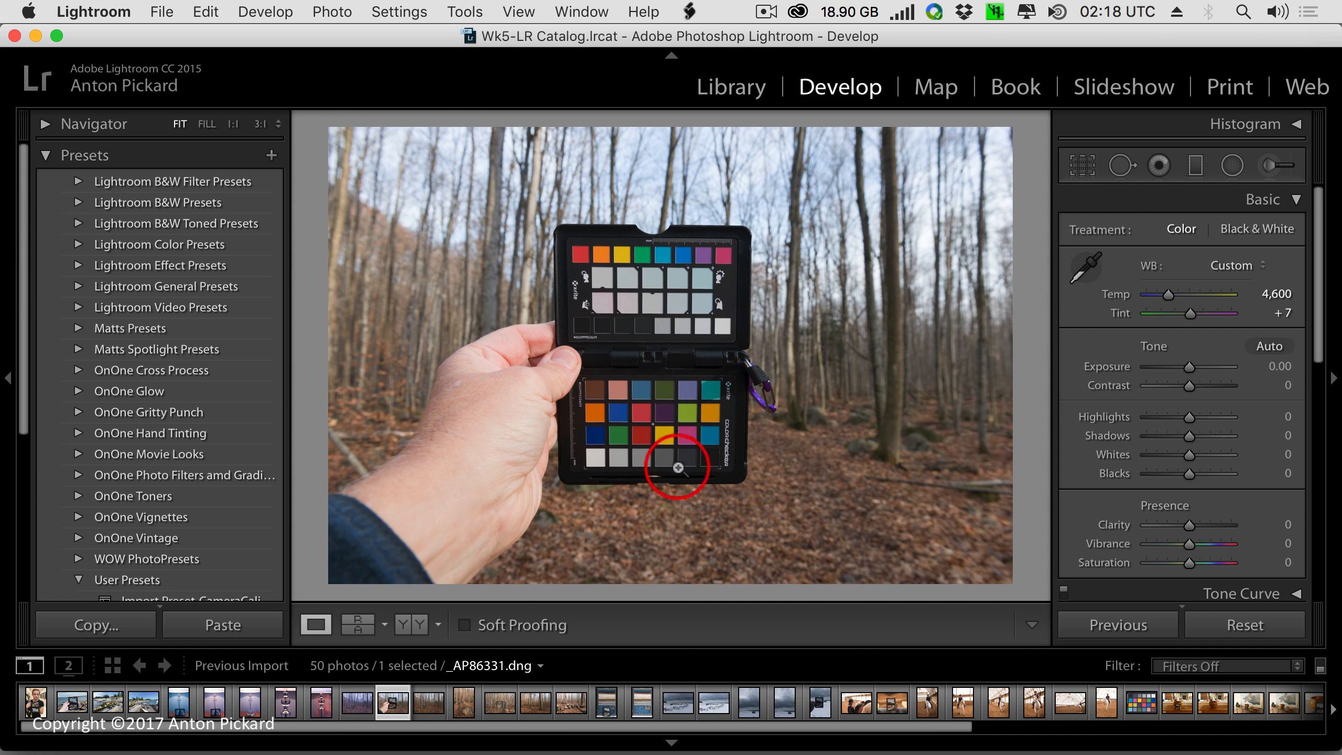
pyautogui.click(412, 625)
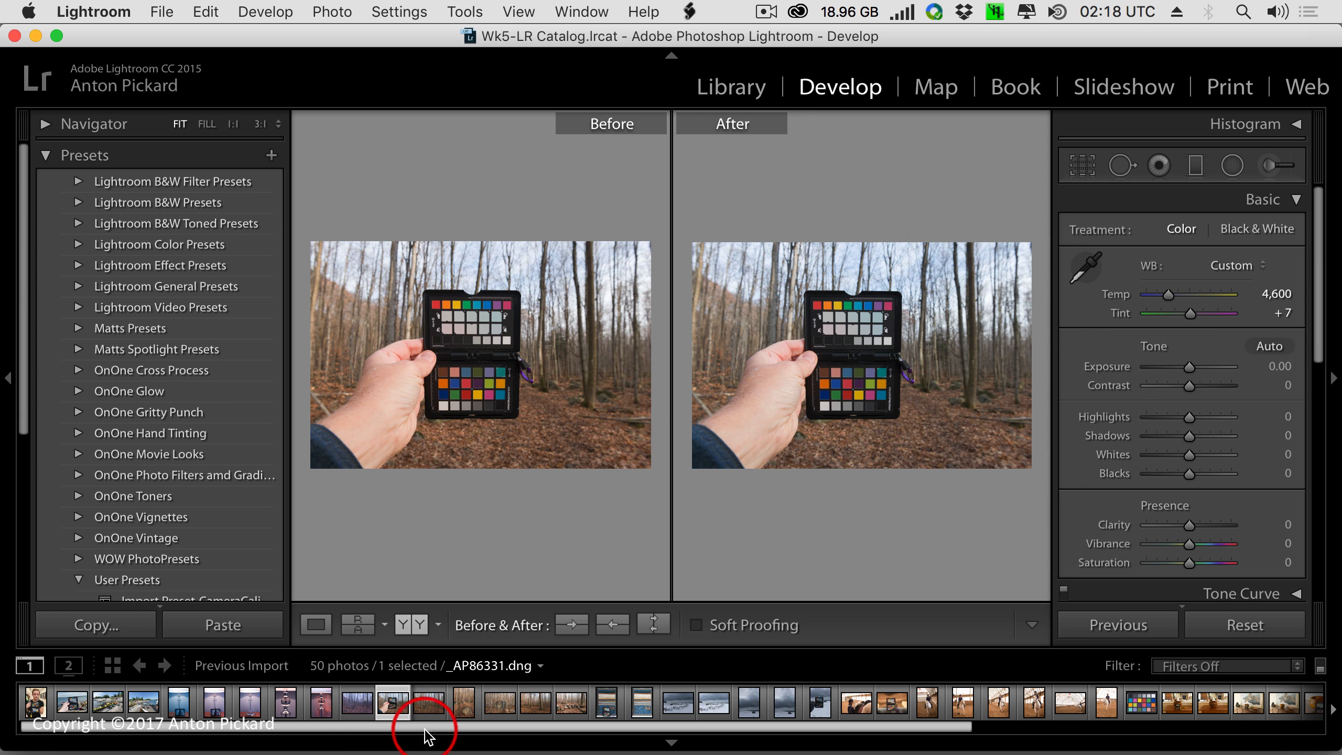
# Add the forest photo _AP86332.dng to the selection, keep the ColorChecker photo active, and turn off Auto Sync.
pyautogui.keyDown('super'); pyautogui.click(428, 705); pyautogui.keyUp('super')
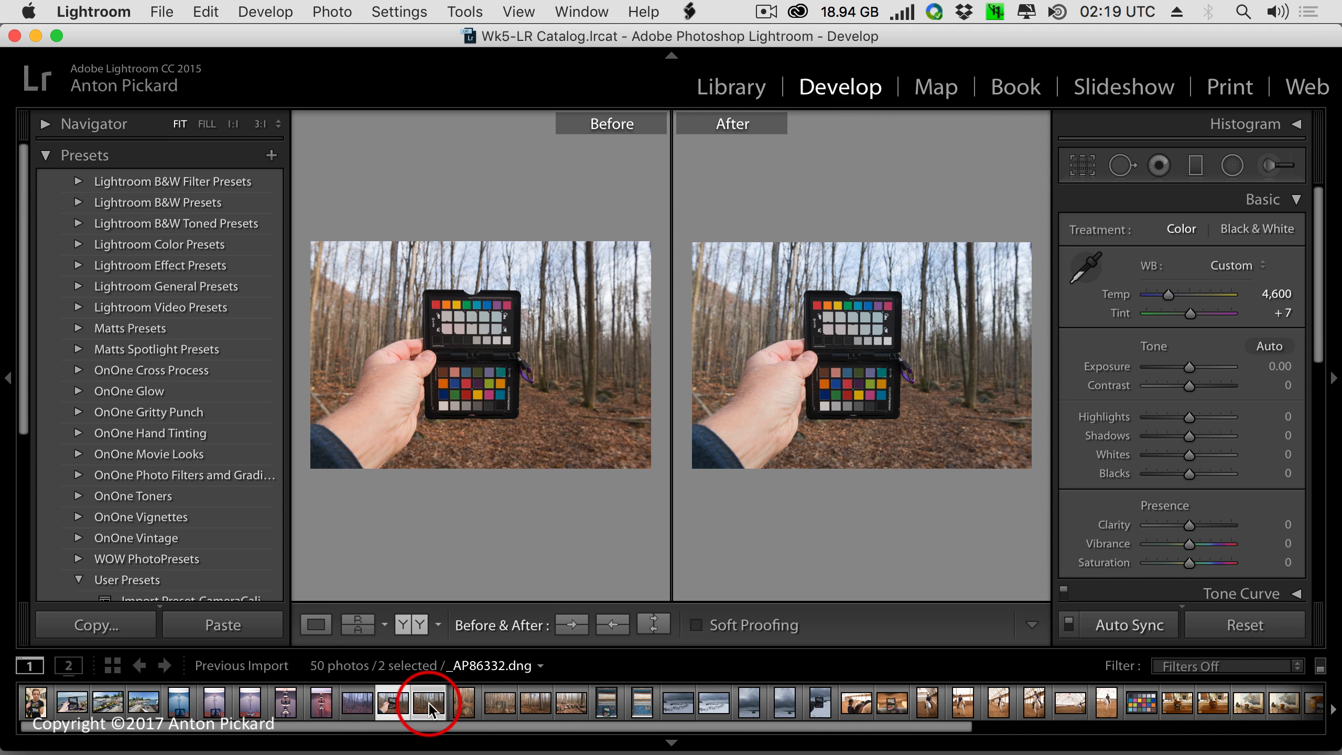
pyautogui.click(404, 706)
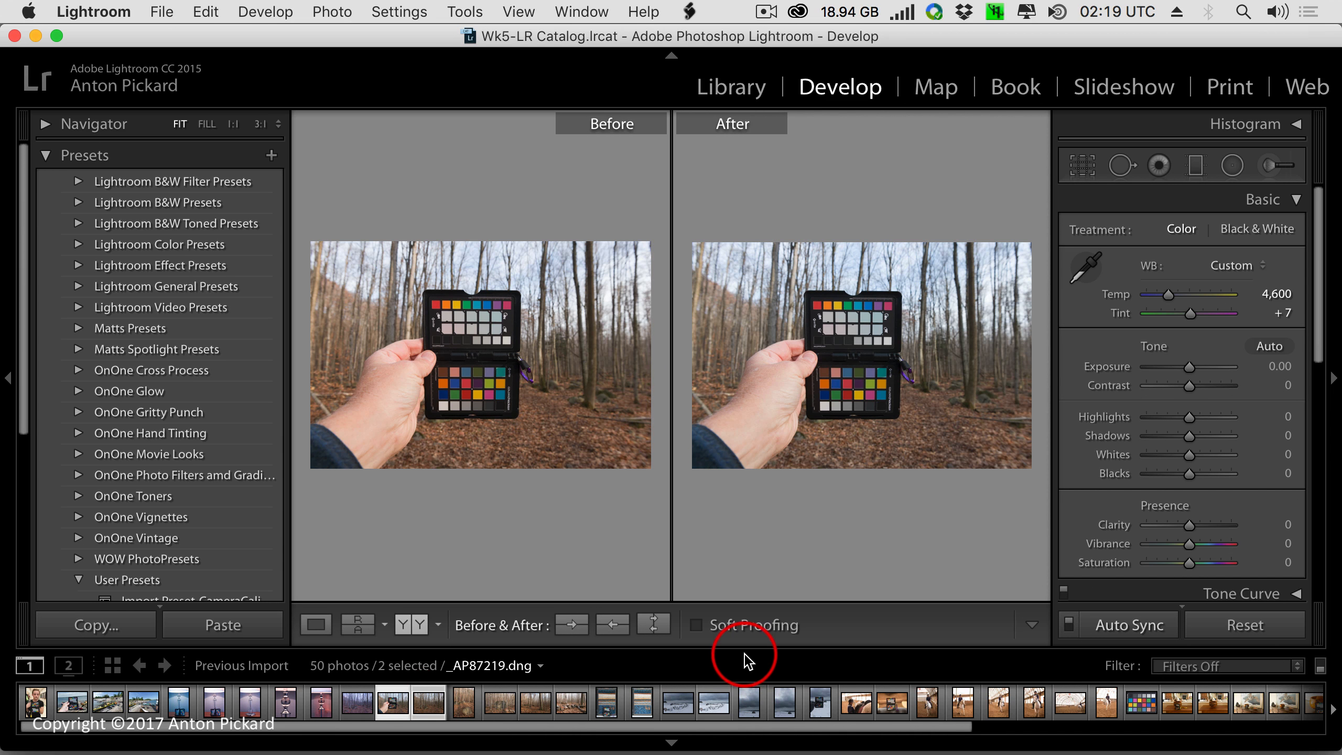
pyautogui.click(1068, 631)
# Synchronize only the White Balance setting from the ColorChecker photo to the other selected forest photo.
pyautogui.click(1124, 628)
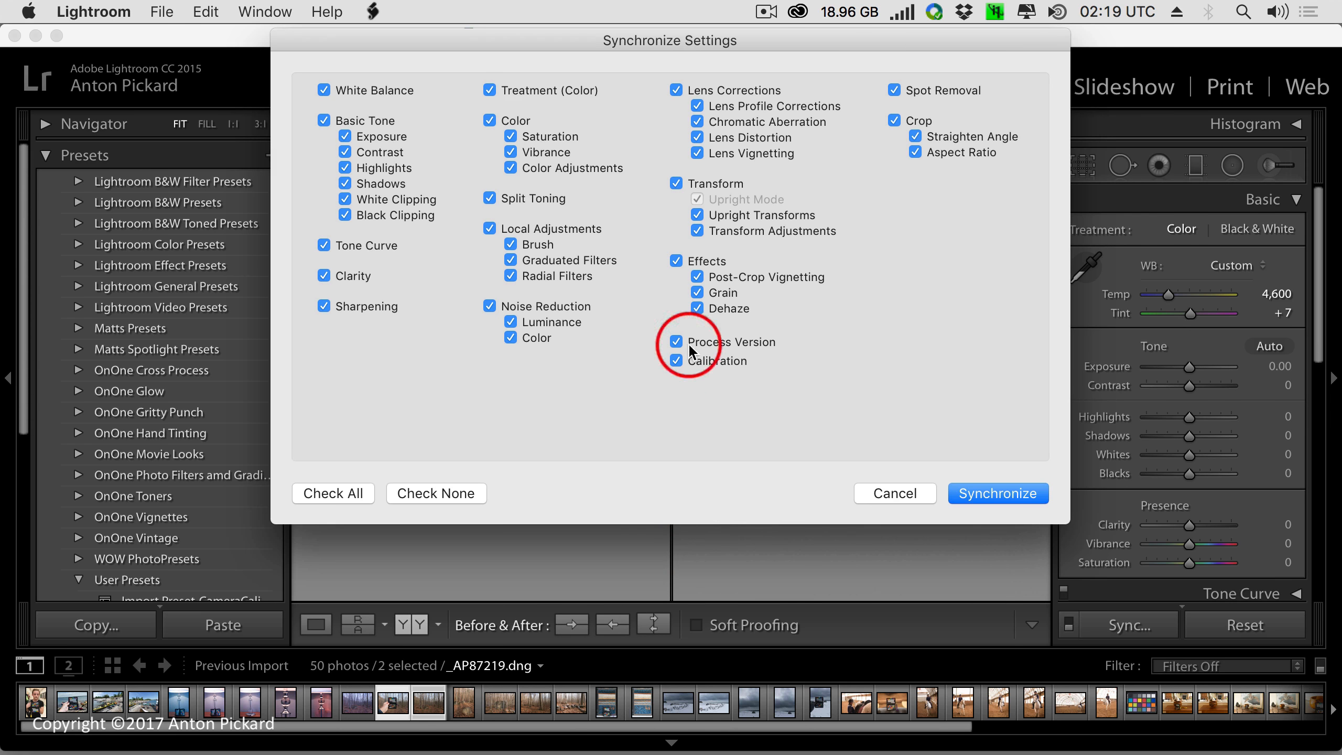
pyautogui.click(439, 491)
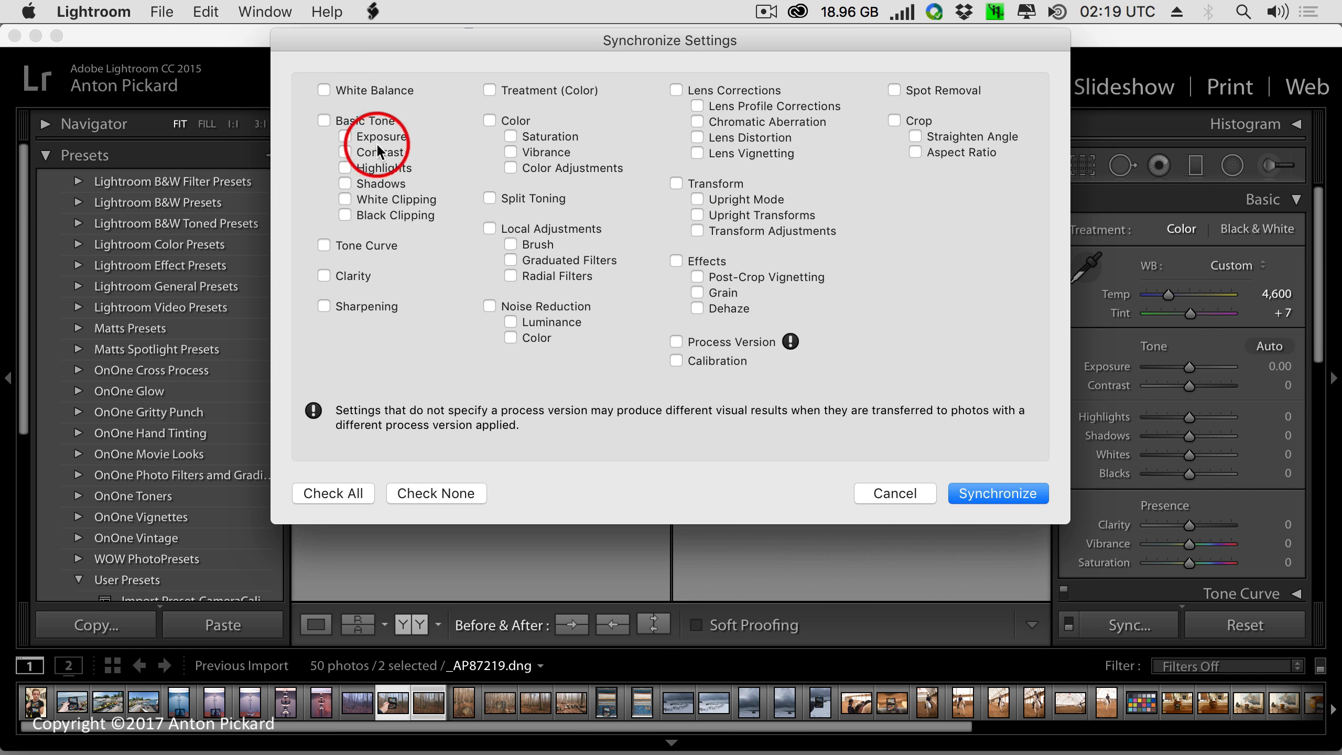
pyautogui.click(323, 88)
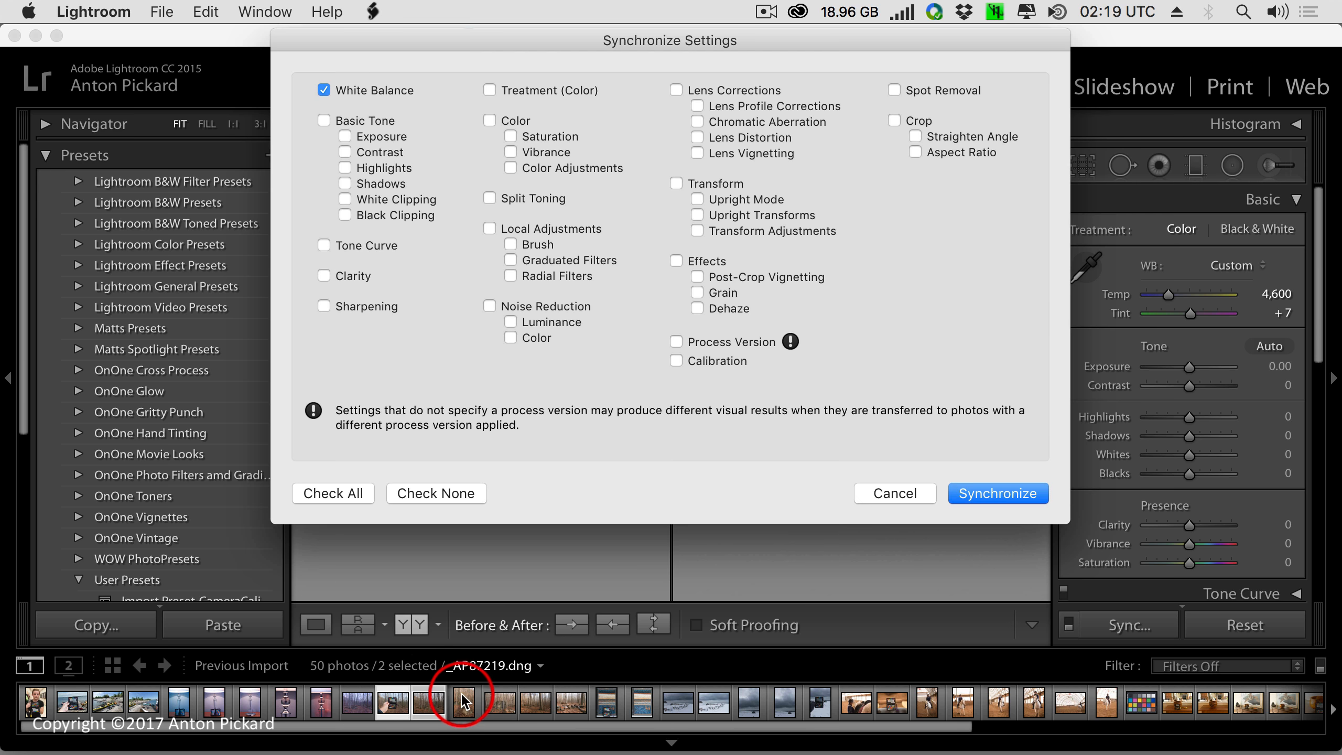
pyautogui.click(985, 493)
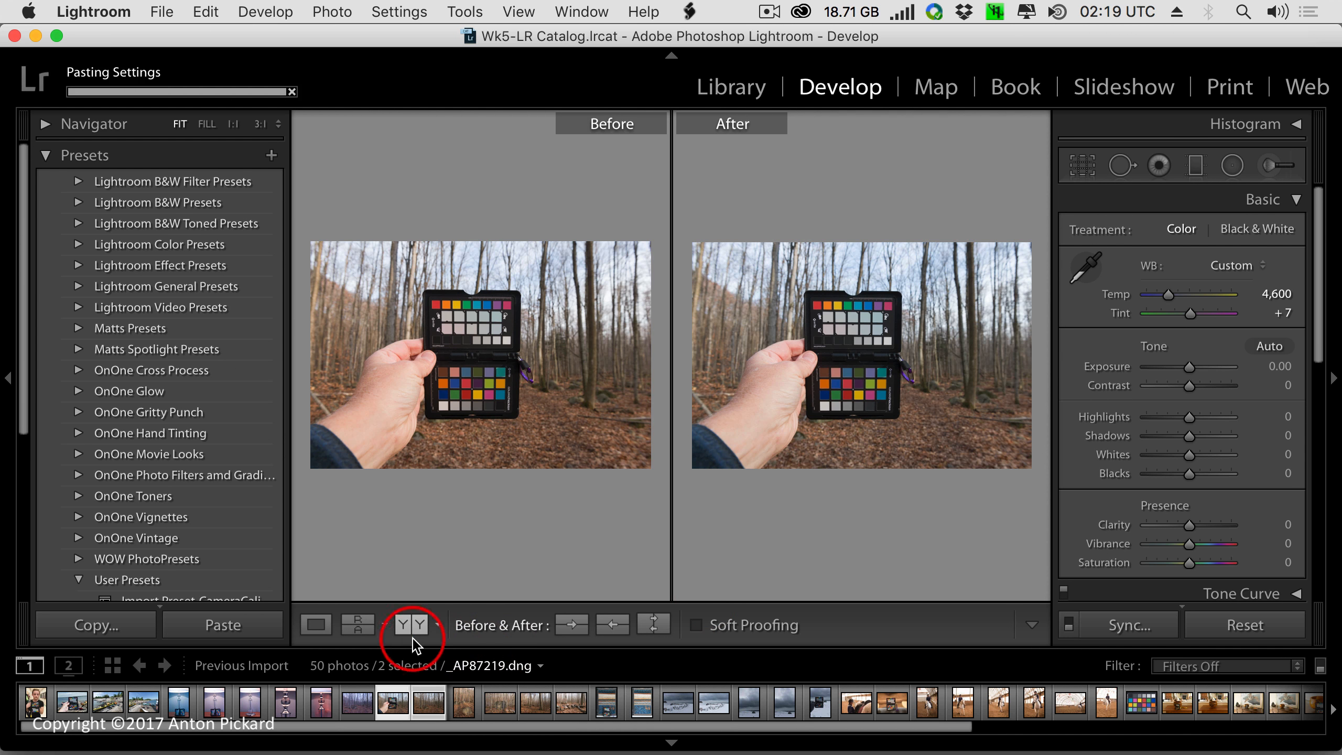
# Return to Loupe view and review the synchronized forest photo _AP86332.dng, comparing it with the uncorrected _AP86330.dng.
pyautogui.click(316, 625)
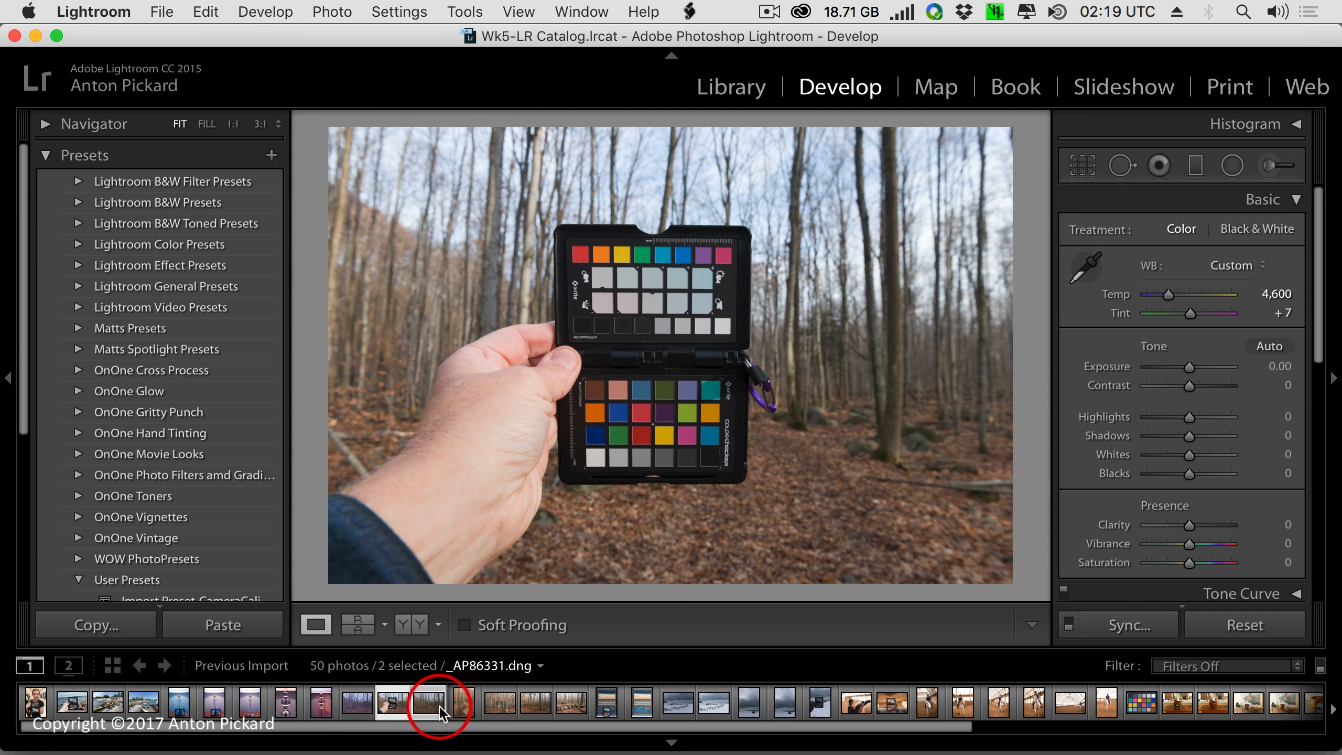
pyautogui.click(359, 708)
pyautogui.click(426, 706)
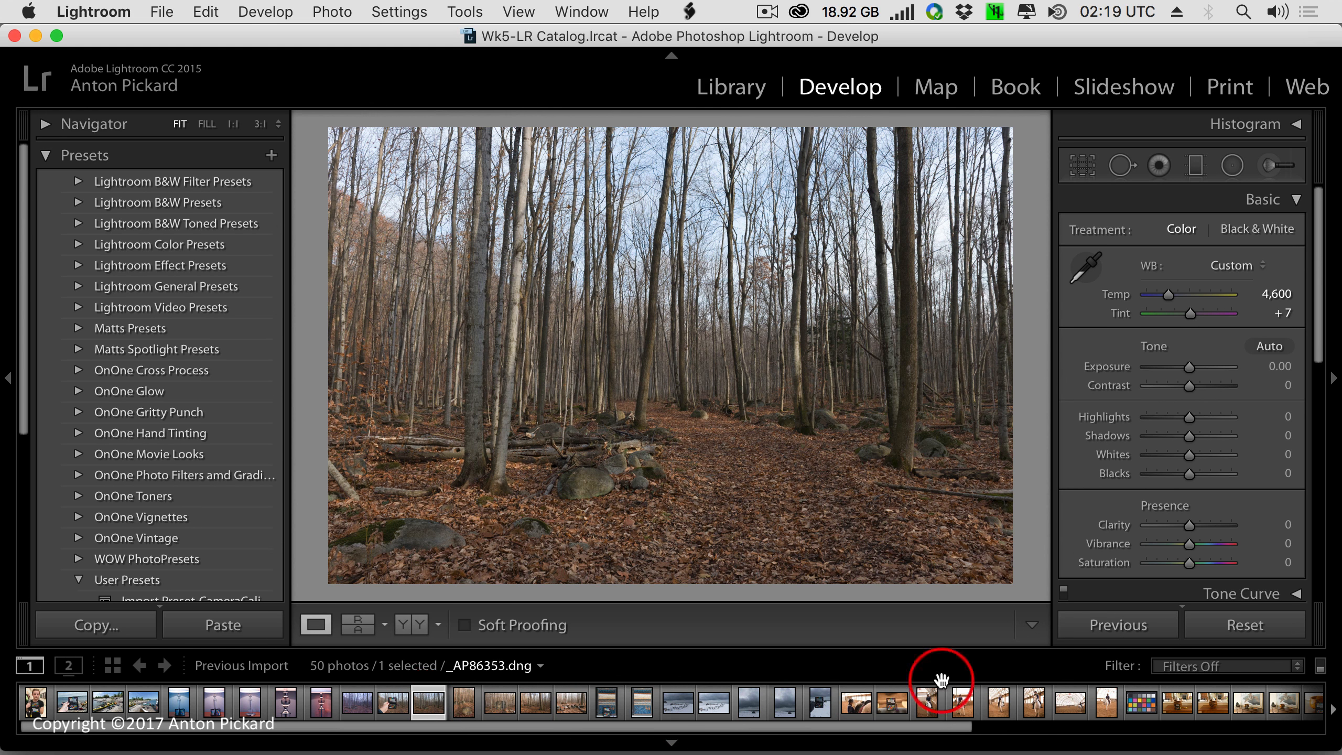
# Reset the forest photo _AP87227.dng and apply the Develop settings from the previous photo.
pyautogui.click(1229, 630)
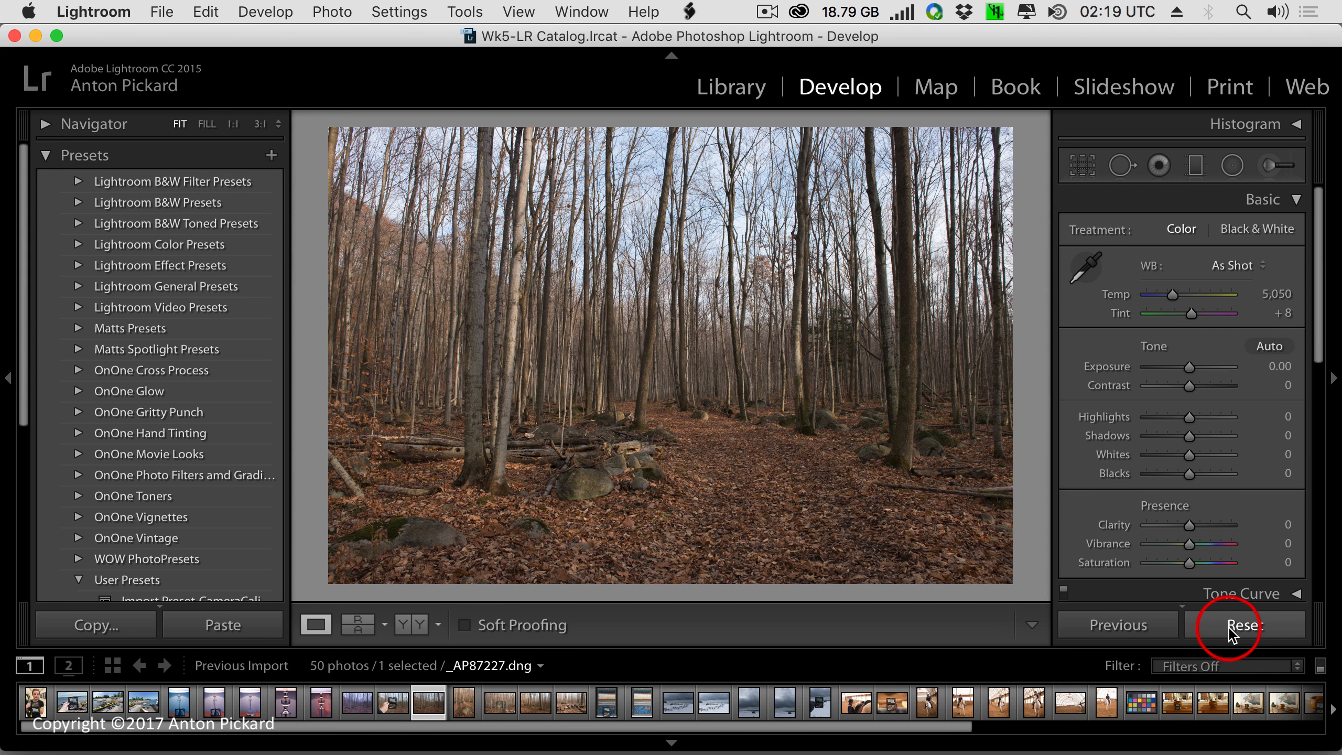
pyautogui.click(1145, 630)
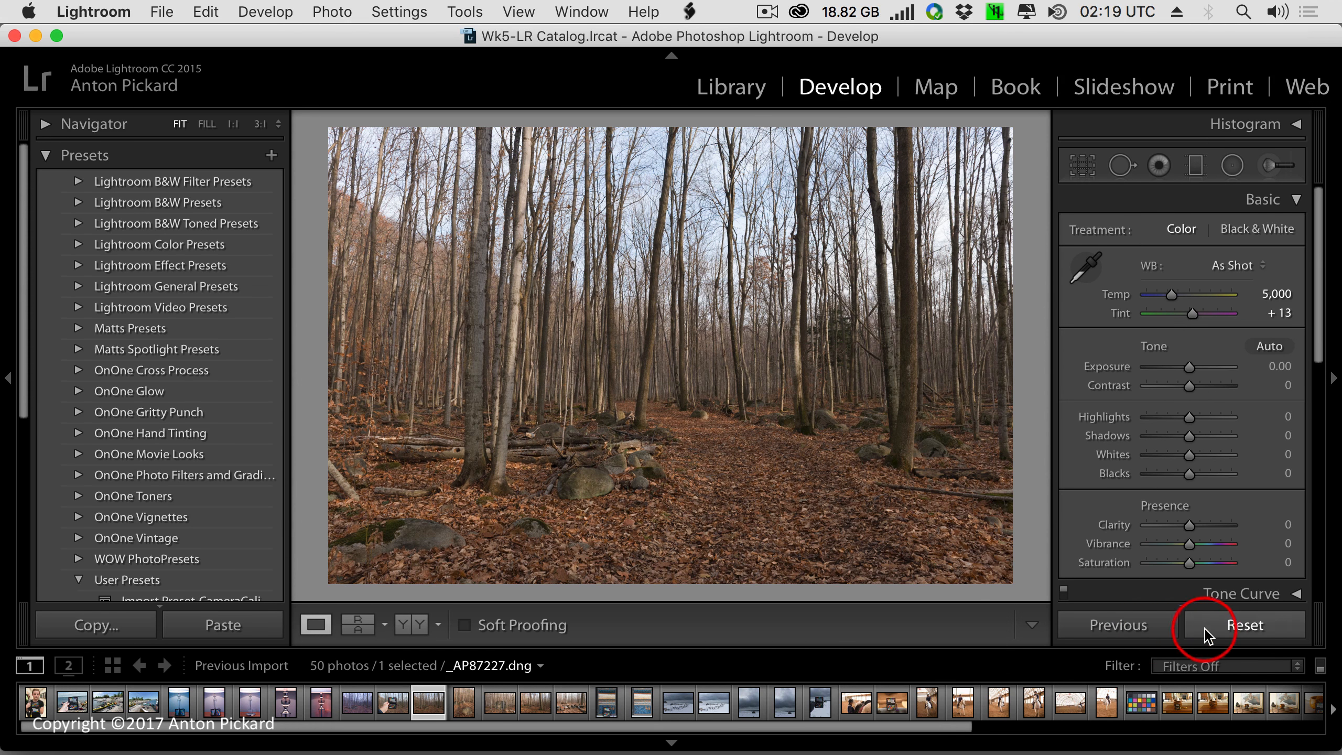
pyautogui.click(1246, 629)
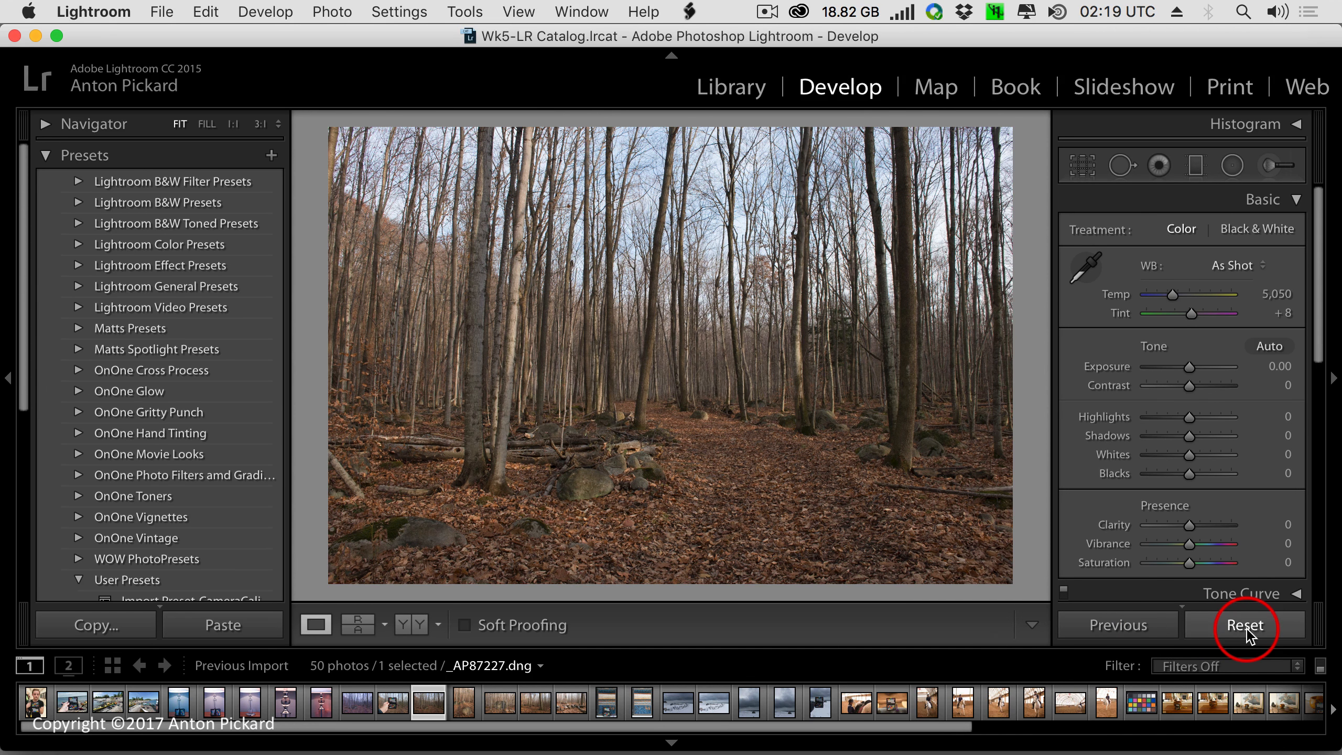
pyautogui.click(1158, 635)
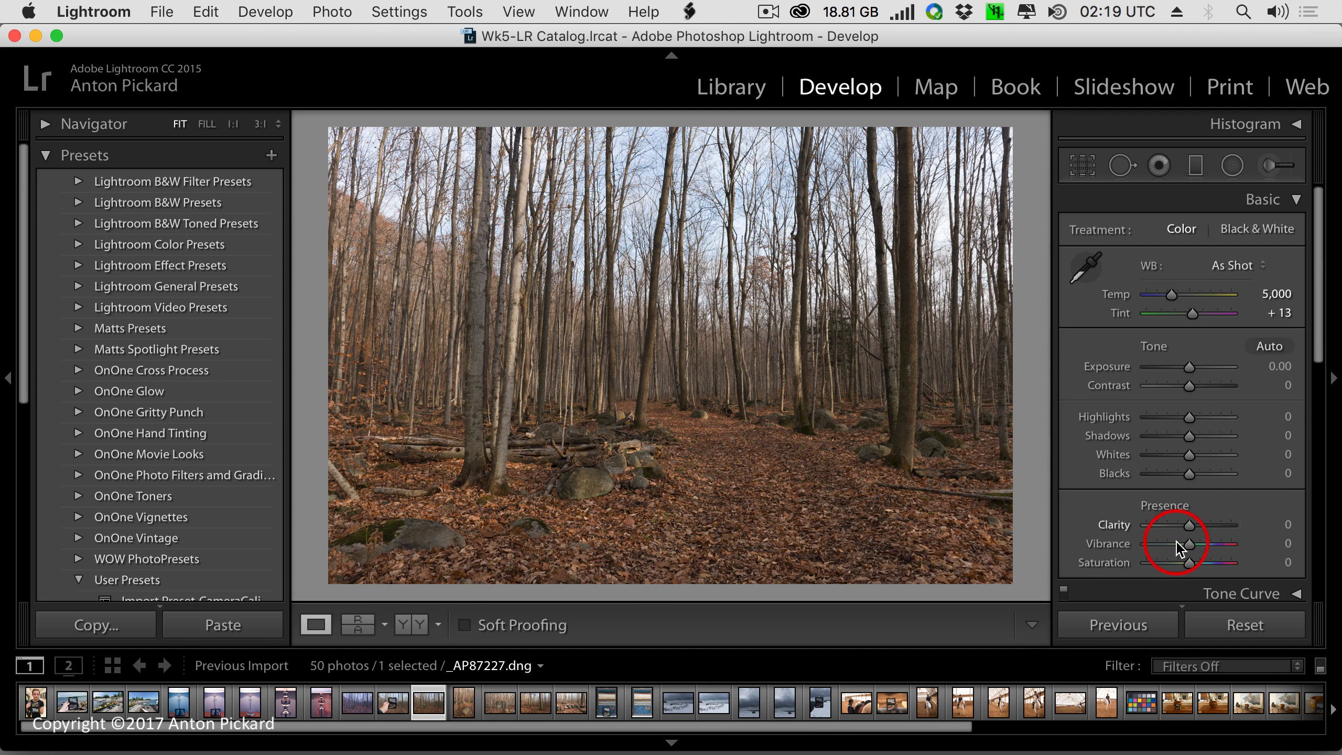
# Collapse the Basic settings and check the camera profile under Camera Calibration for the forest photo.
pyautogui.click(1296, 201)
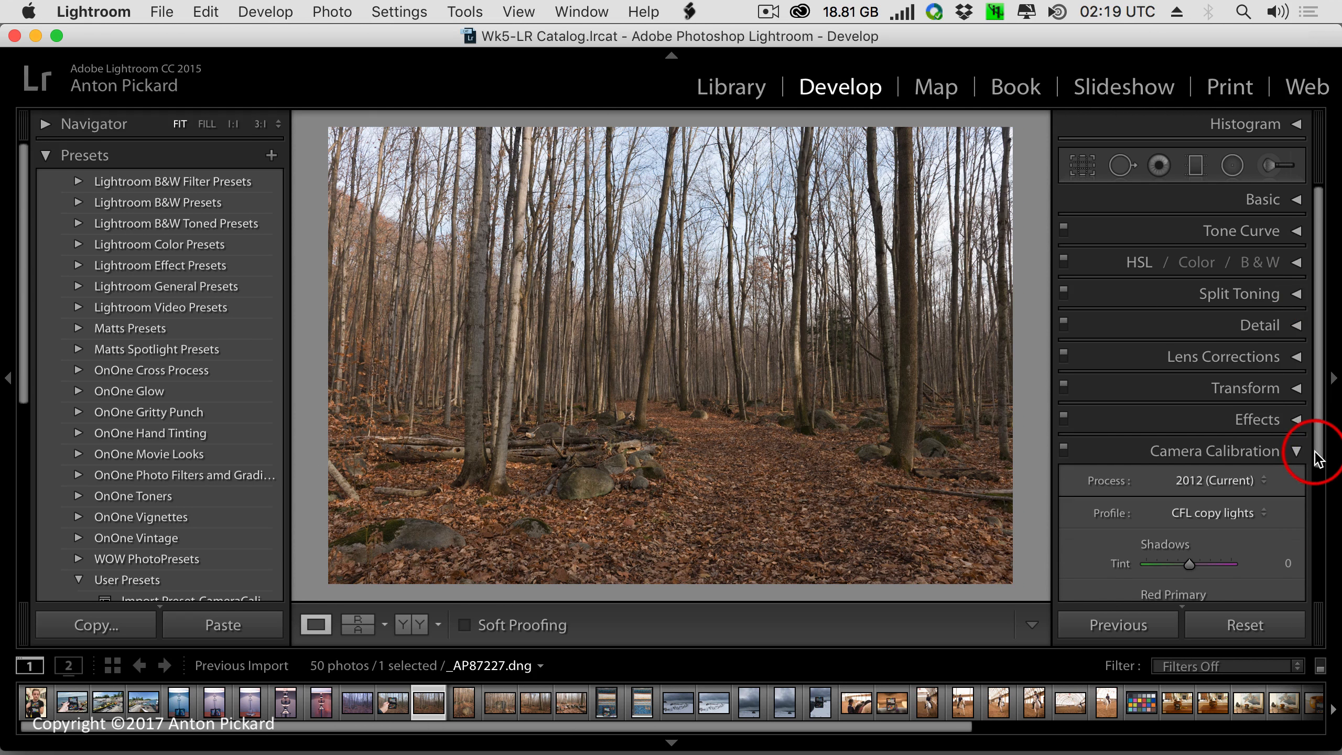
pyautogui.moveTo(1317, 452); pyautogui.dragTo(1320, 575)
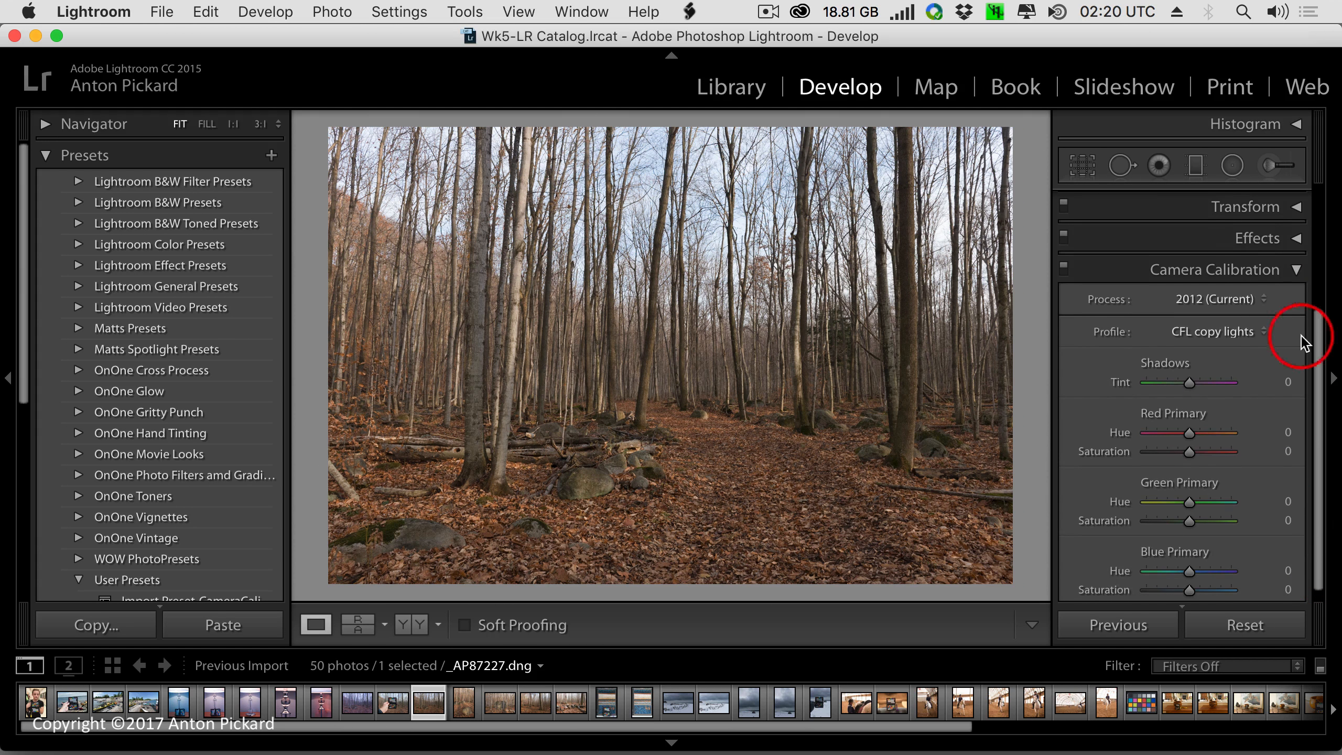
pyautogui.click(1295, 270)
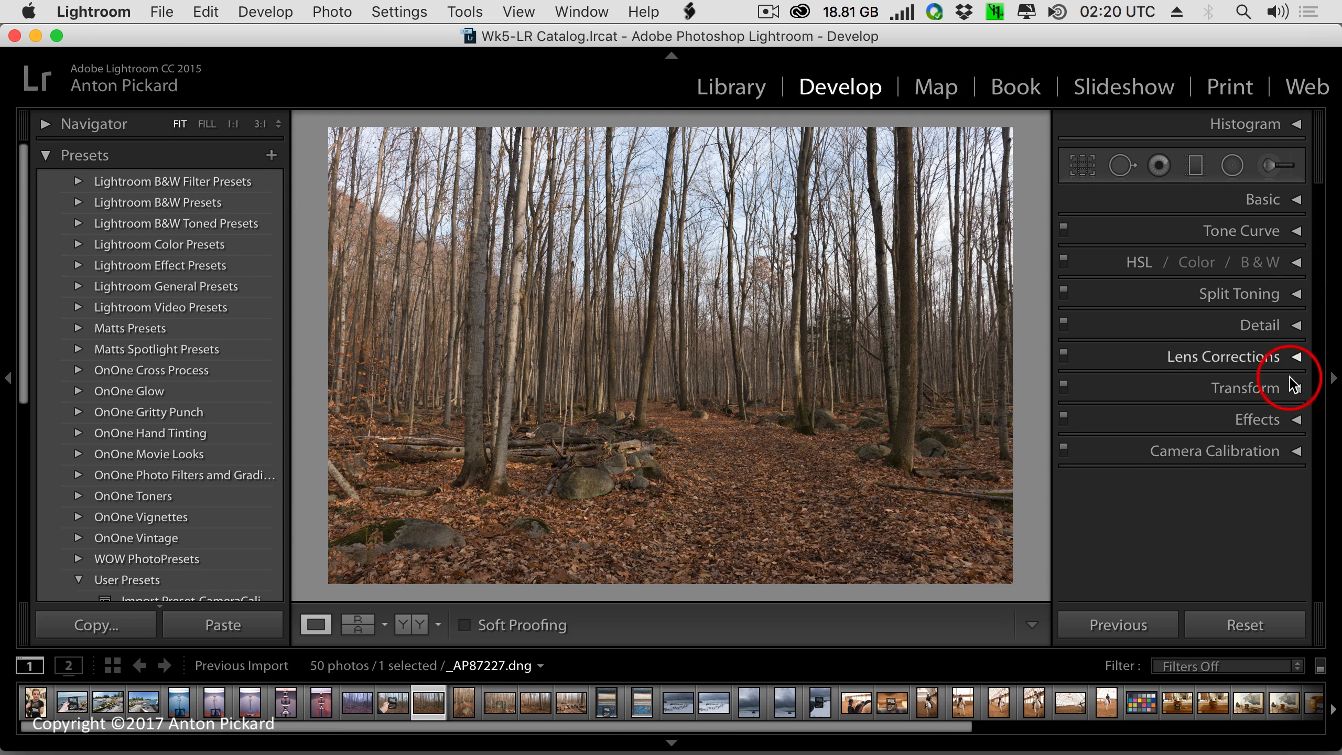
# Open the Lens Corrections settings and compare the forest photo with Enable Profile Corrections off and on.
pyautogui.click(1292, 358)
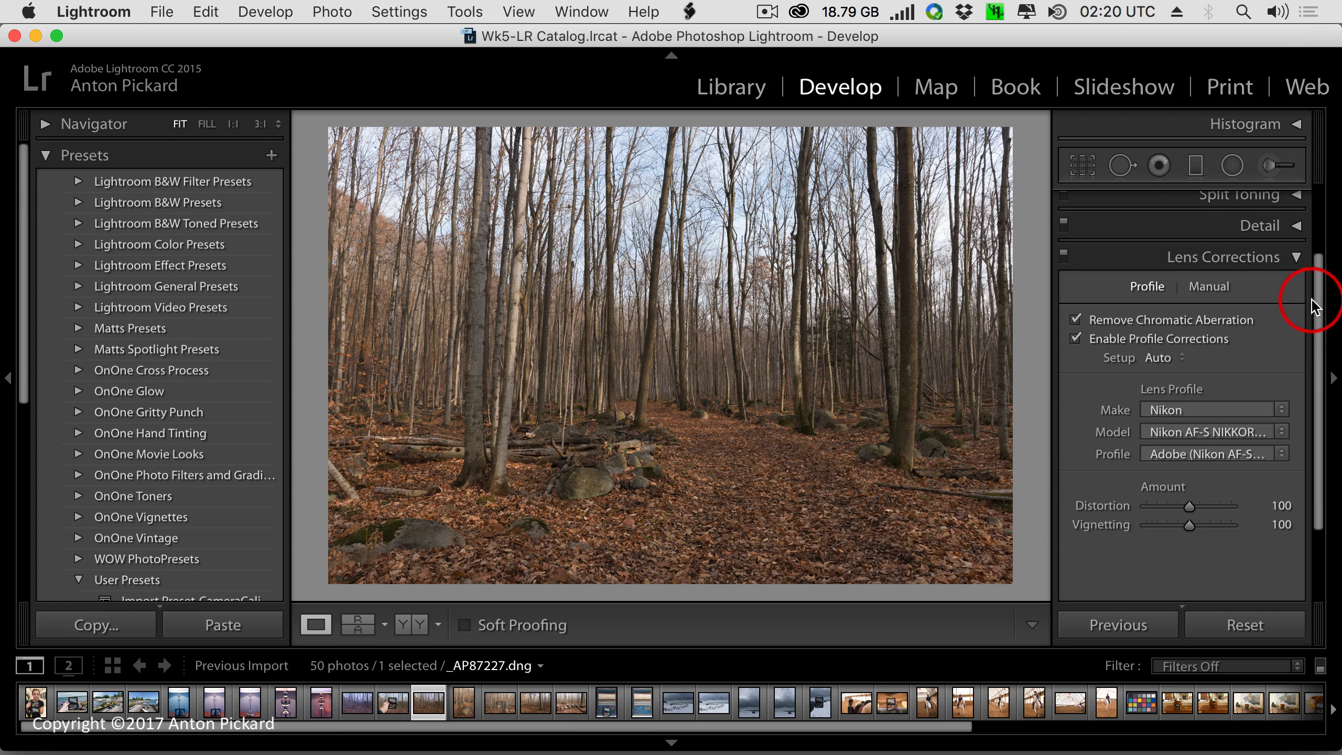
pyautogui.scroll(3, 1310, 291)
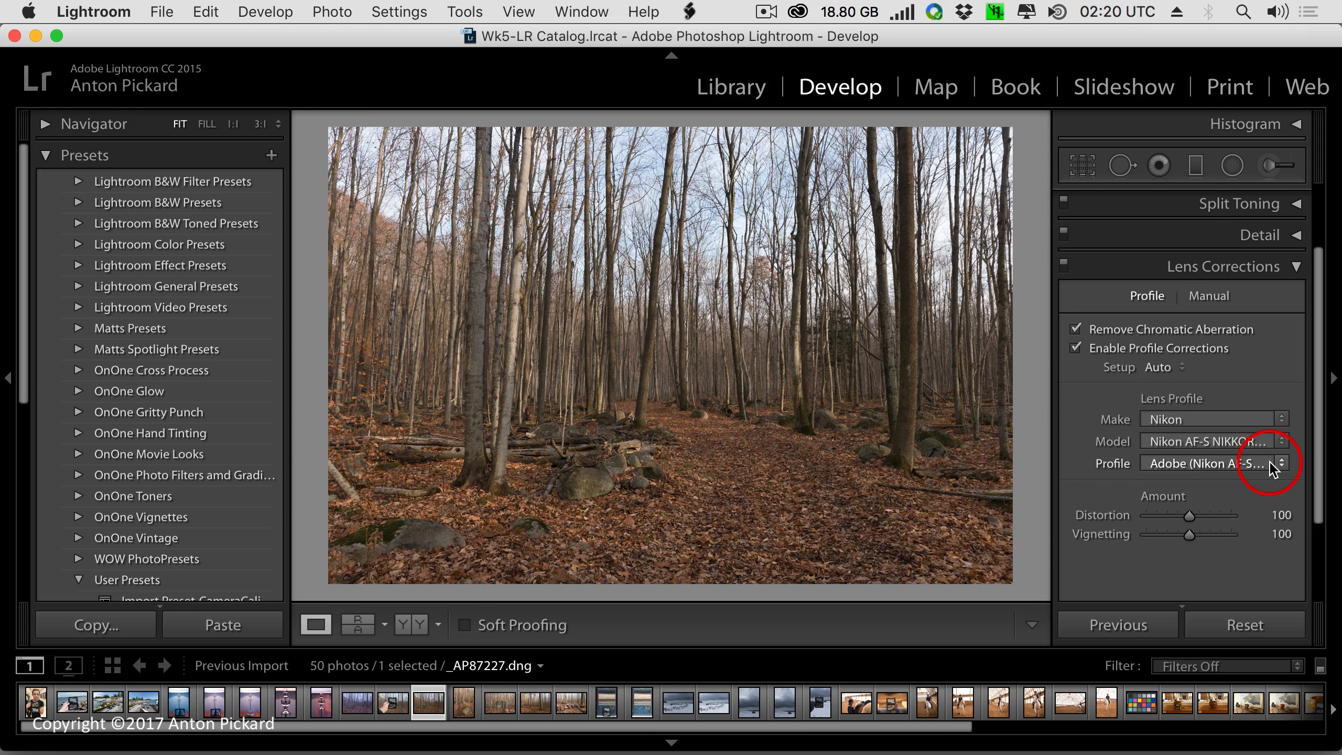
pyautogui.click(1076, 349)
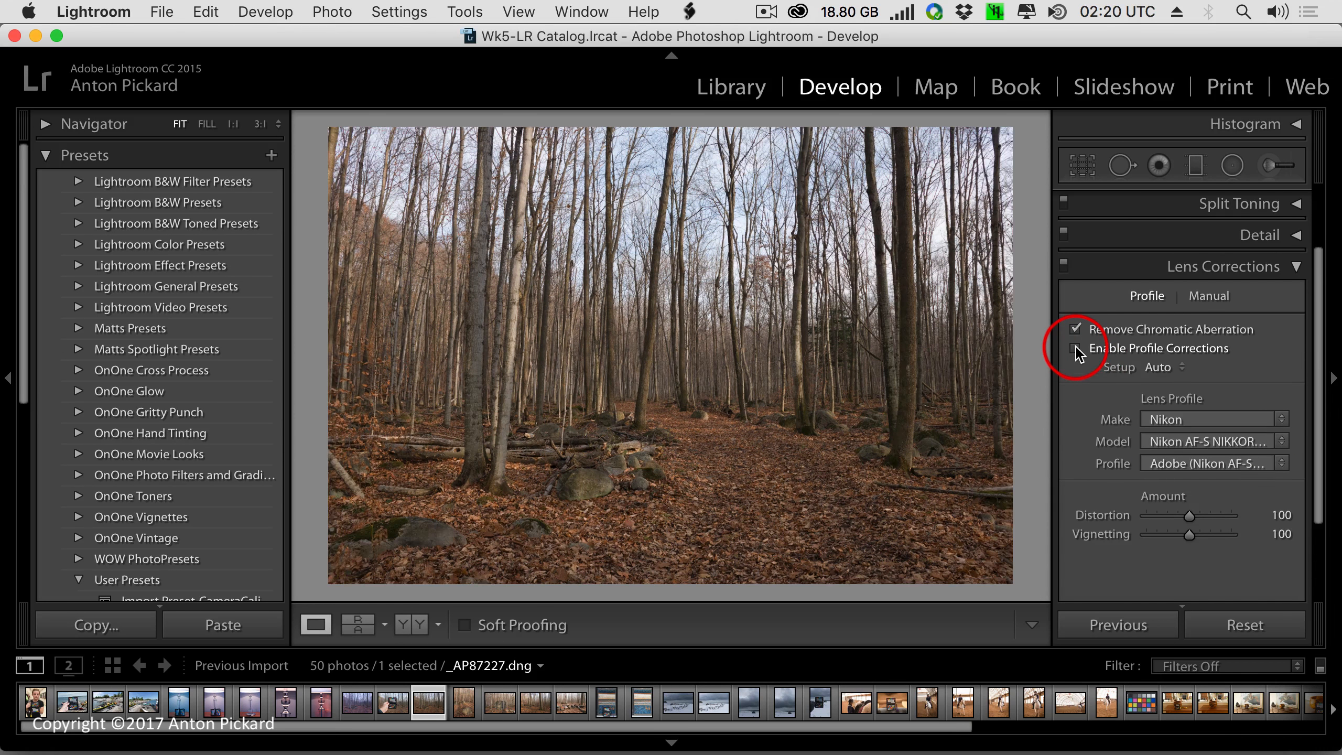
pyautogui.click(1075, 349)
pyautogui.click(1075, 349)
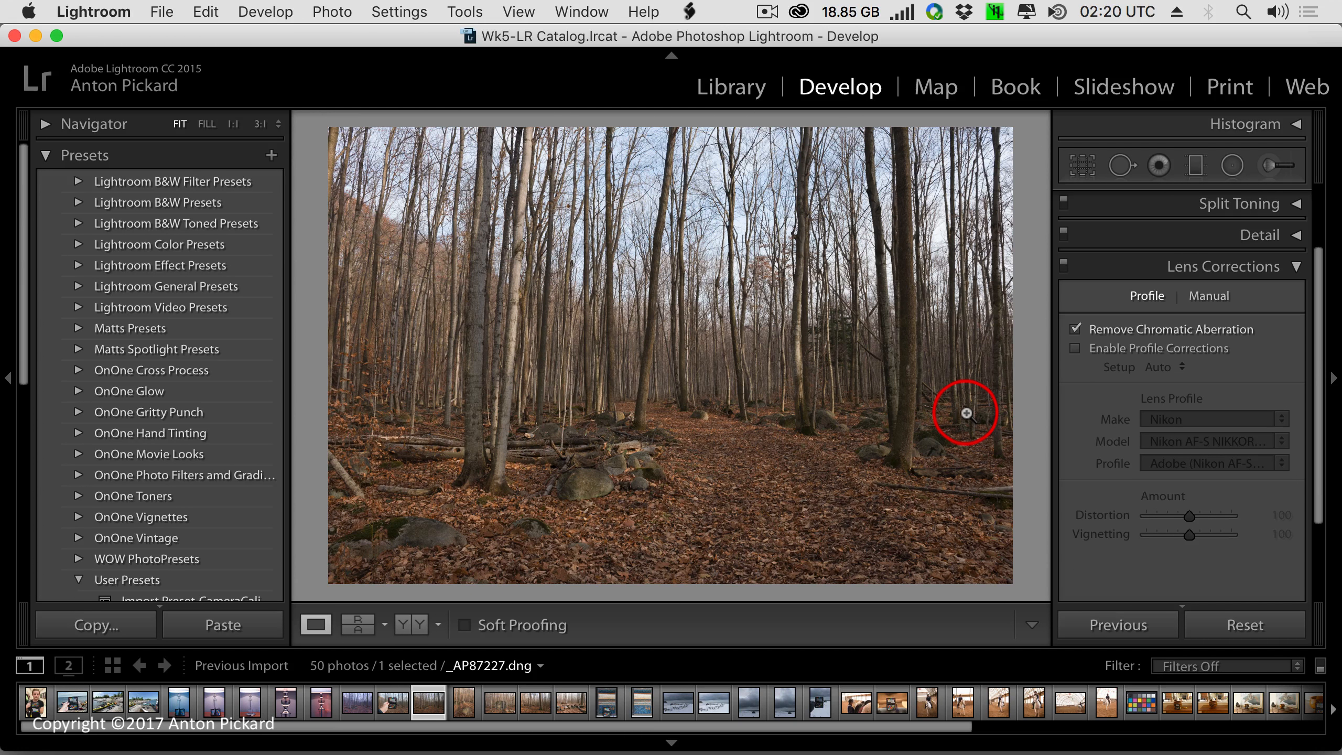
pyautogui.click(1075, 349)
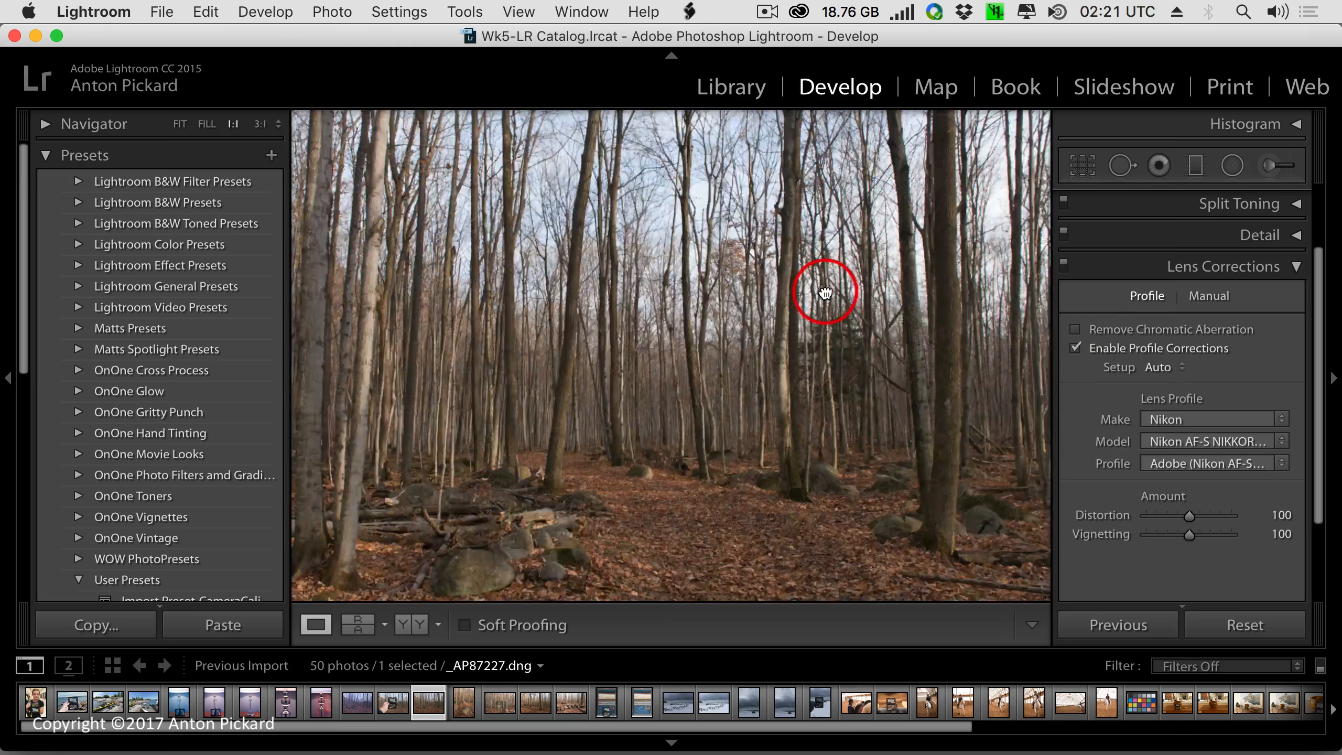
# Enable Remove Chromatic Aberration on the forest photo, comparing the branches against the sky at 3:1 with it off and on.
pyautogui.click(830, 292)
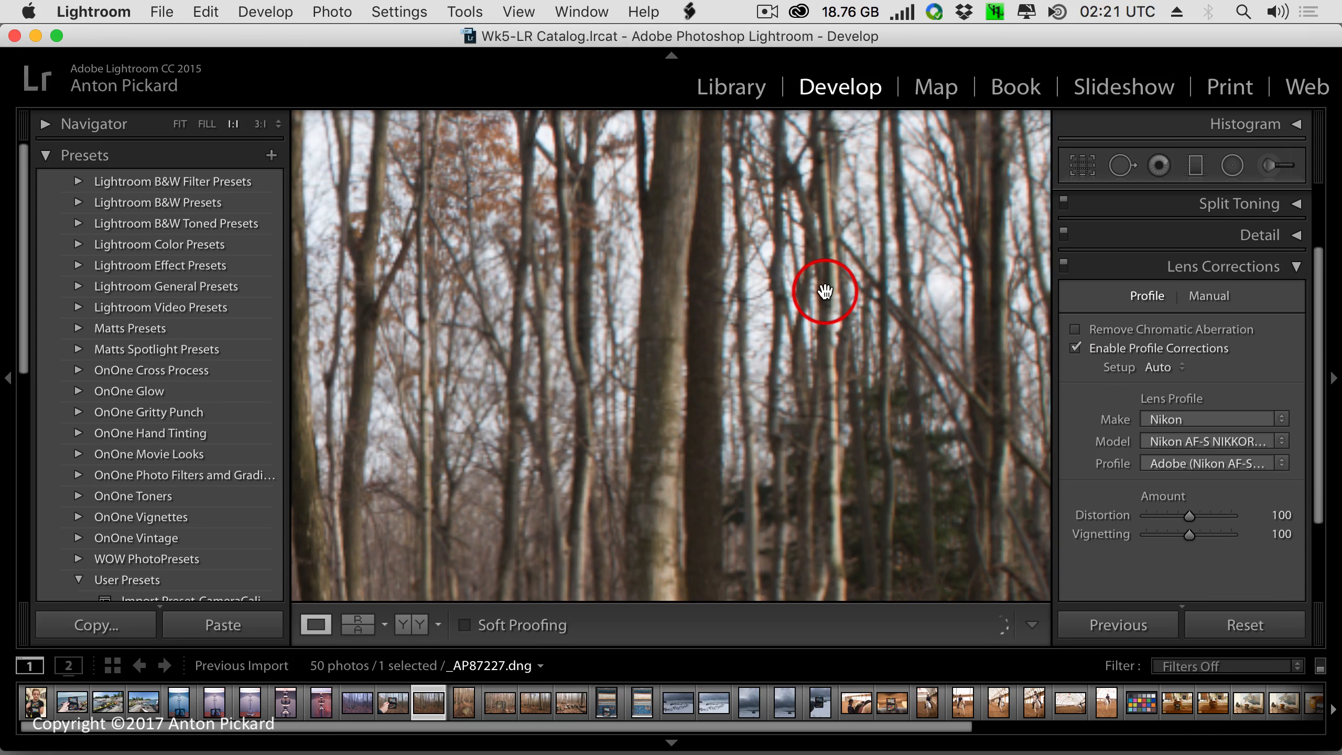
pyautogui.moveTo(860, 234); pyautogui.dragTo(872, 420)
pyautogui.moveTo(809, 354); pyautogui.dragTo(887, 455)
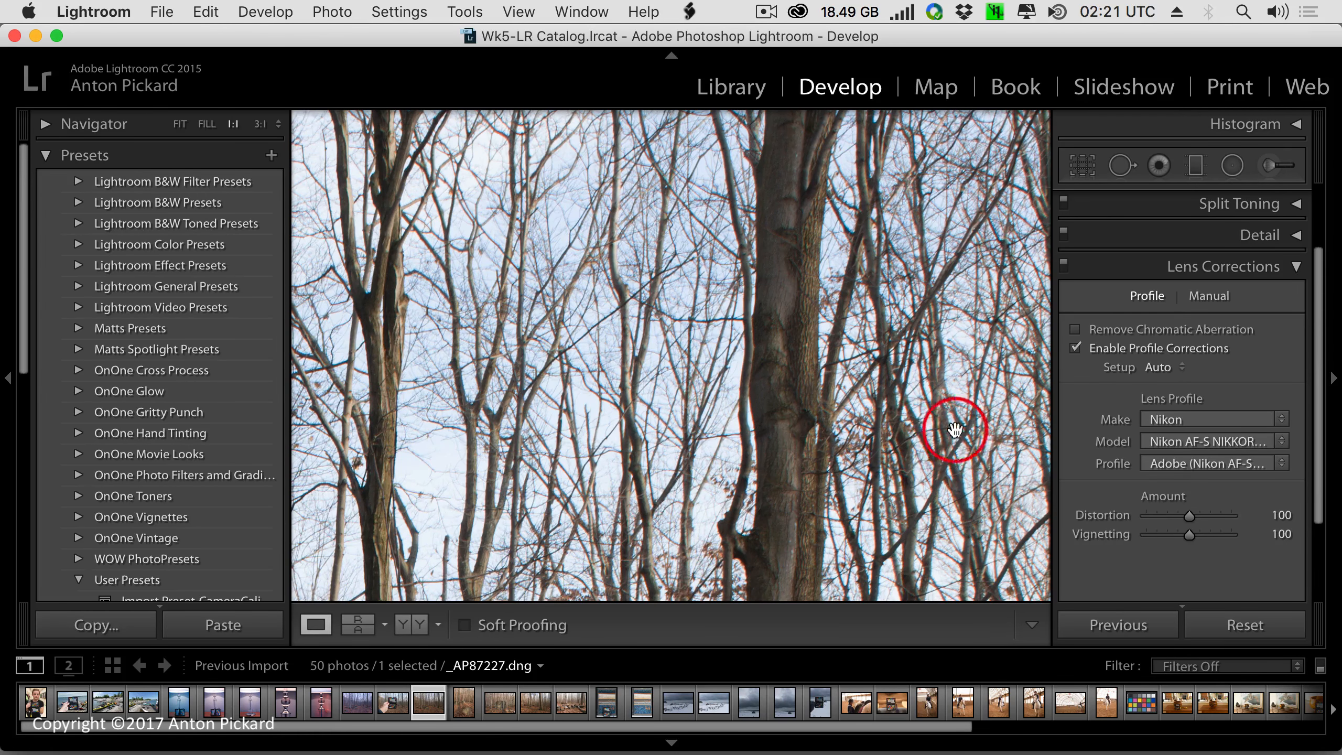
pyautogui.moveTo(952, 425); pyautogui.dragTo(891, 577)
pyautogui.moveTo(332, 392); pyautogui.dragTo(299, 203)
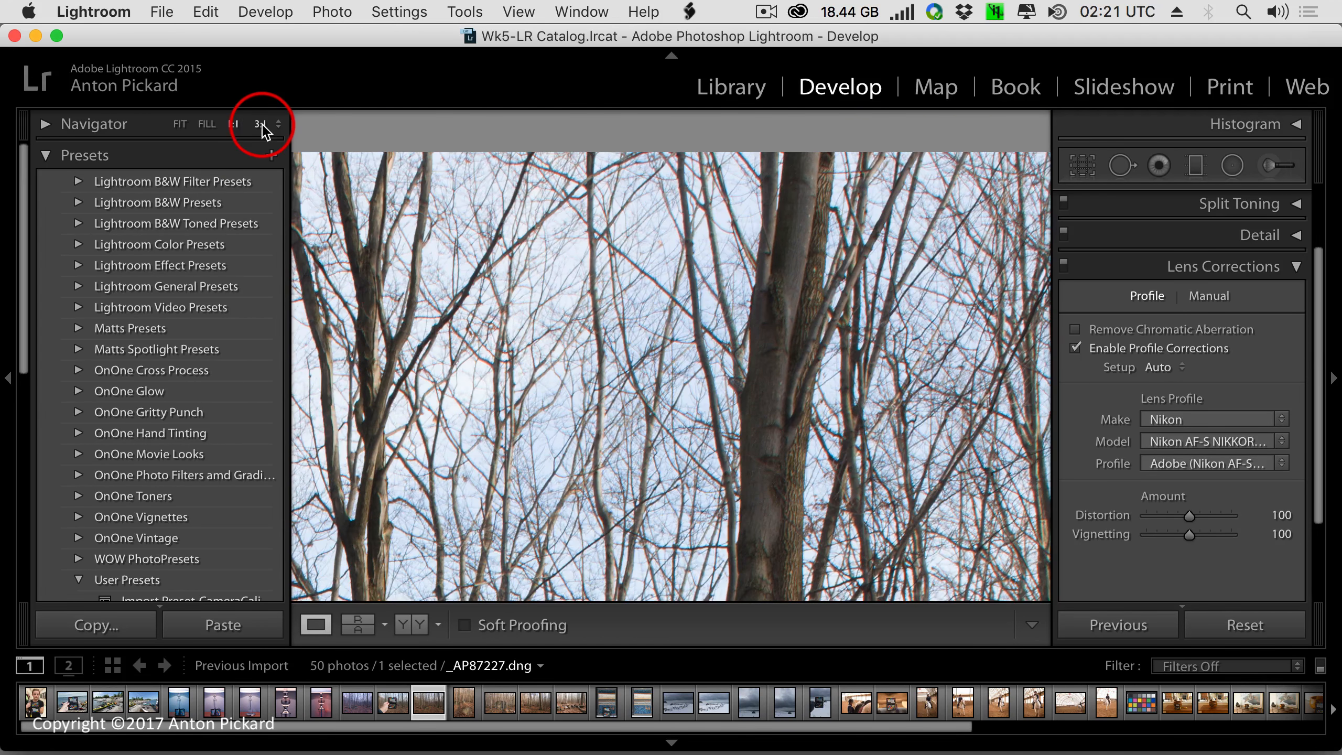
pyautogui.click(260, 124)
pyautogui.moveTo(847, 429); pyautogui.dragTo(789, 454)
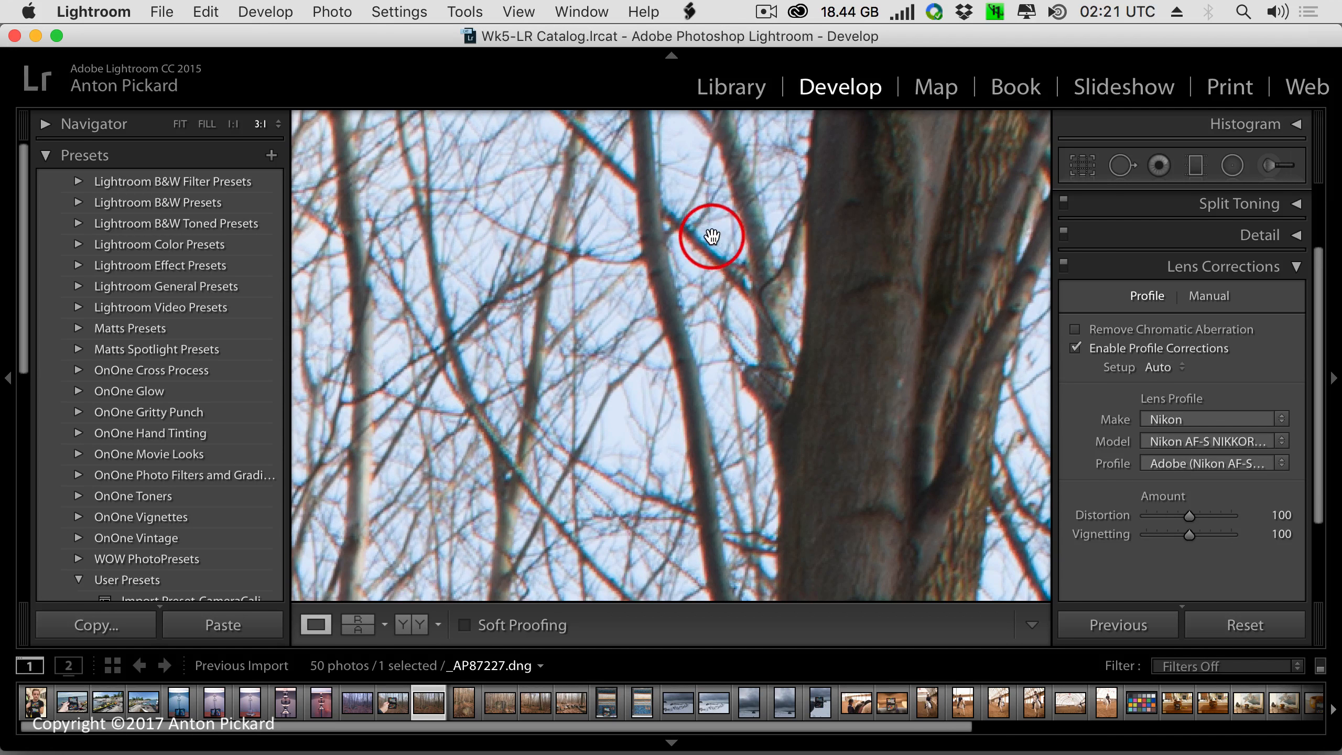
pyautogui.click(1076, 330)
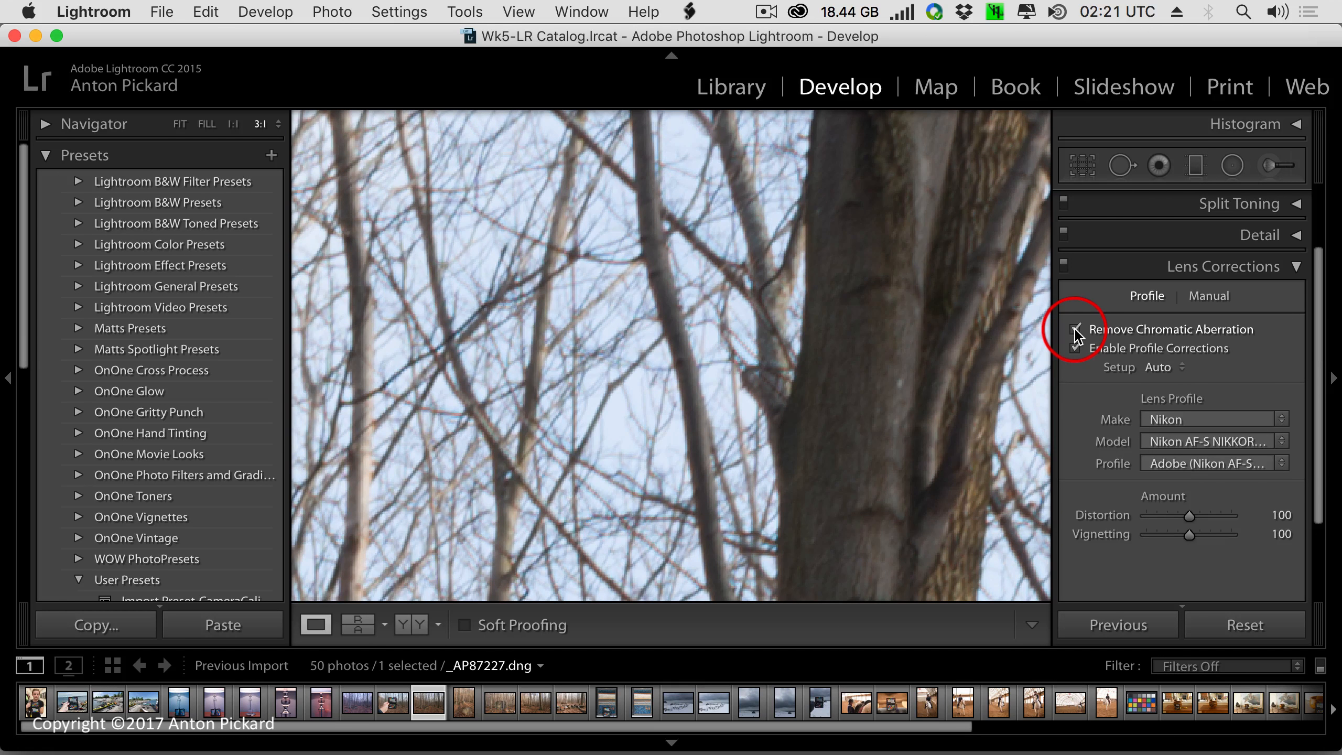
pyautogui.click(1076, 330)
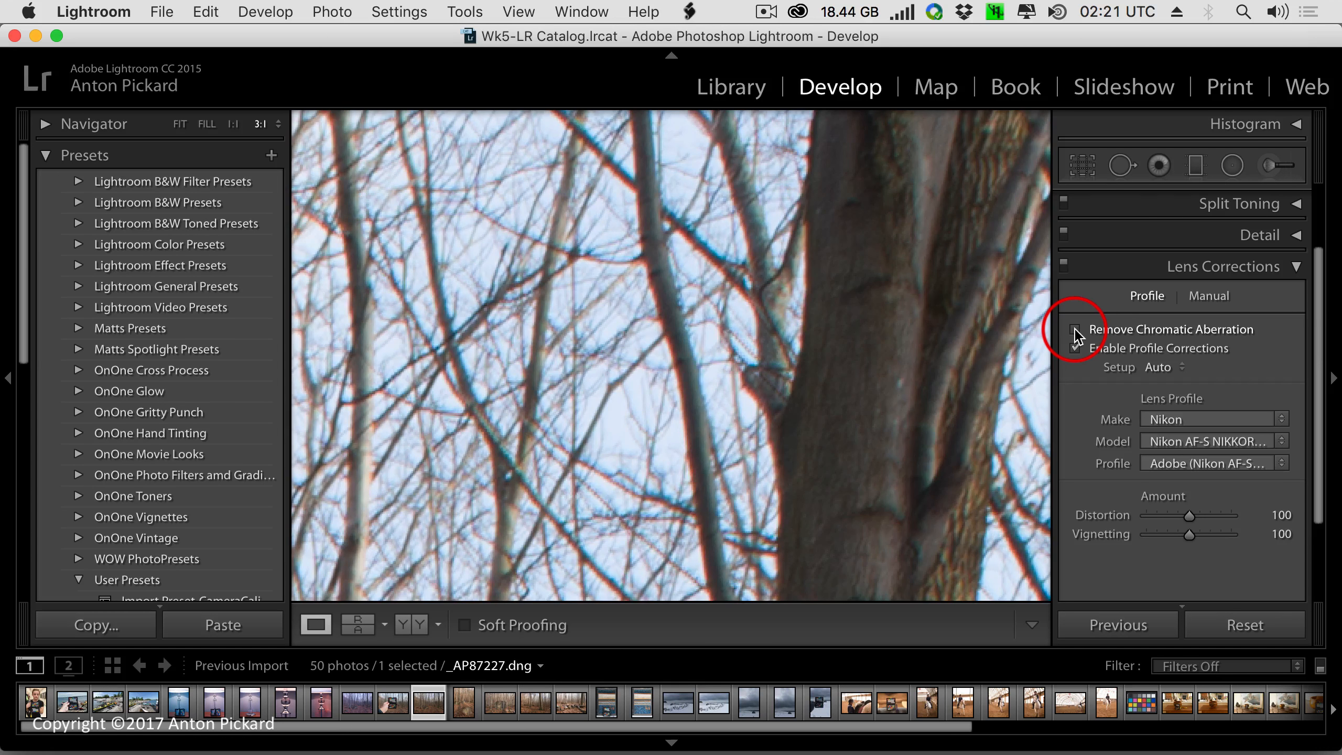
pyautogui.click(1075, 330)
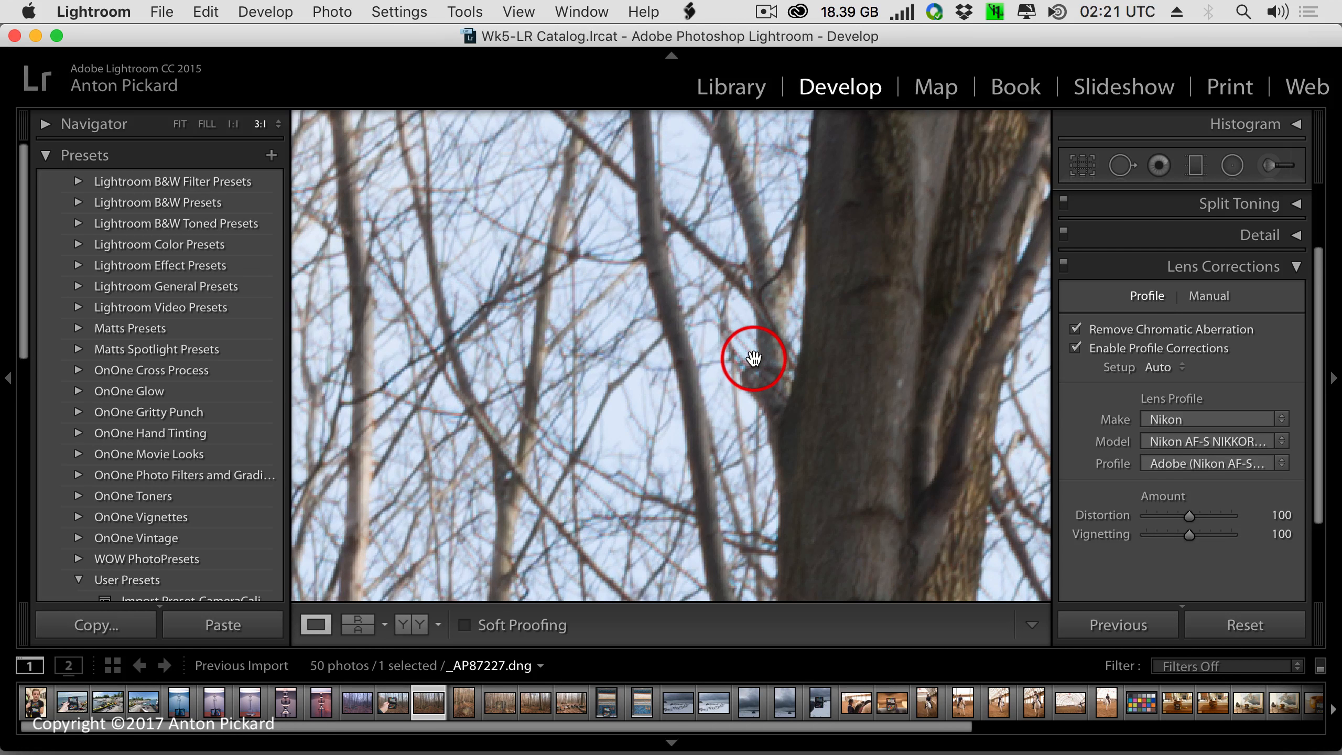
# Compare the forest photo's tree trunks and branches at 1:1 with Remove Chromatic Aberration off and on.
pyautogui.click(233, 125)
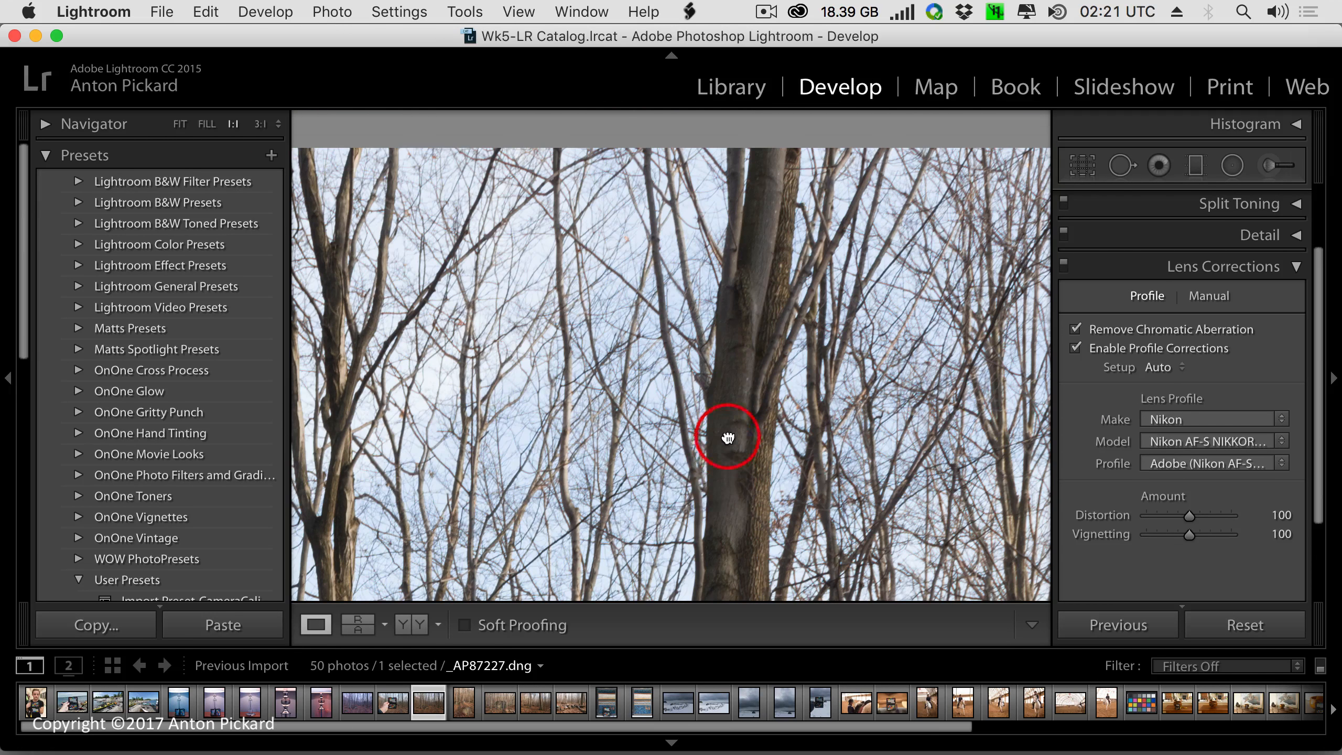
pyautogui.moveTo(727, 437); pyautogui.dragTo(798, 368)
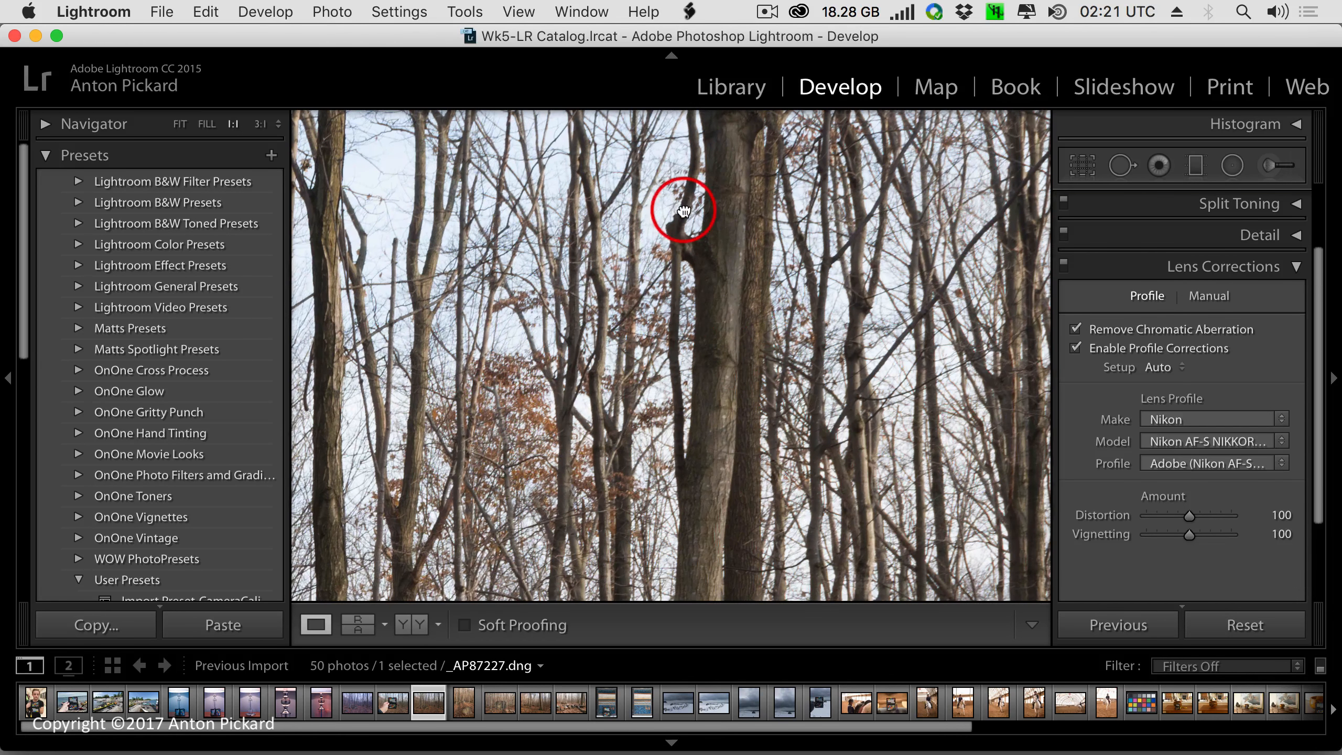
pyautogui.moveTo(683, 210); pyautogui.dragTo(773, 431)
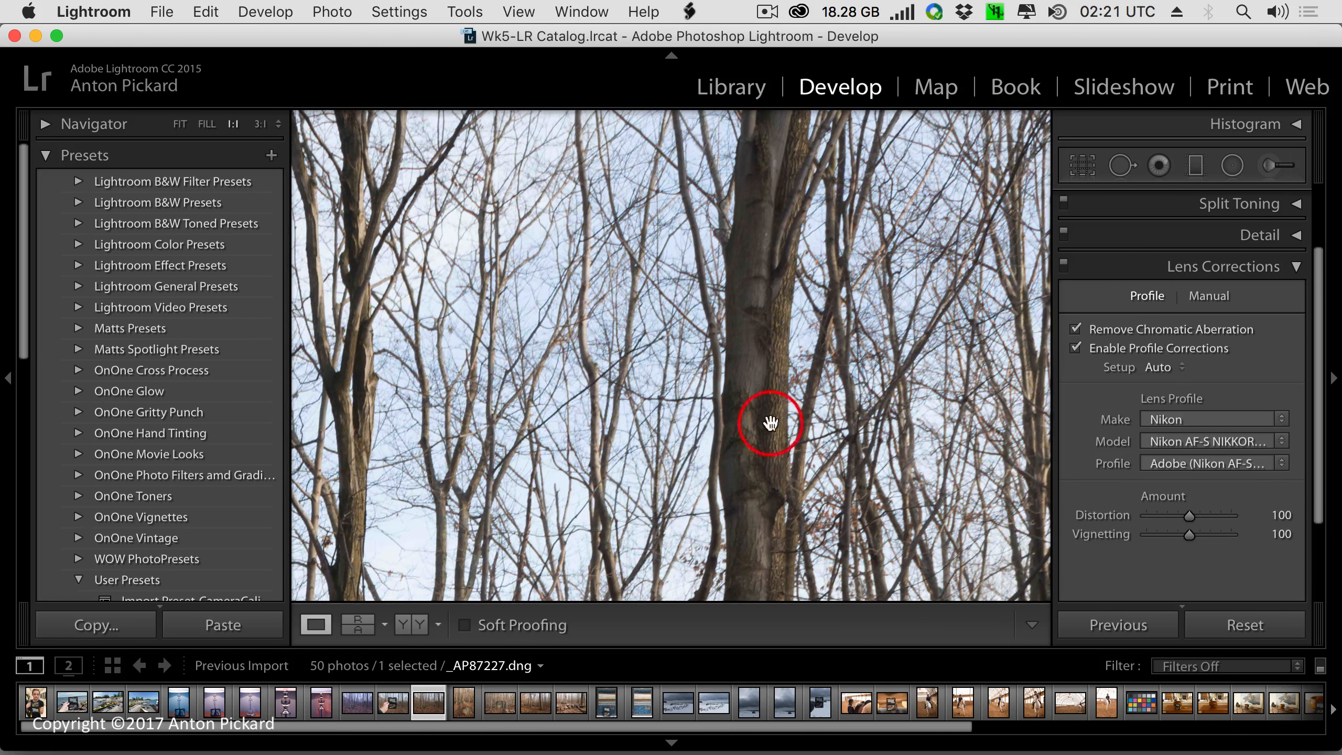
pyautogui.click(1075, 329)
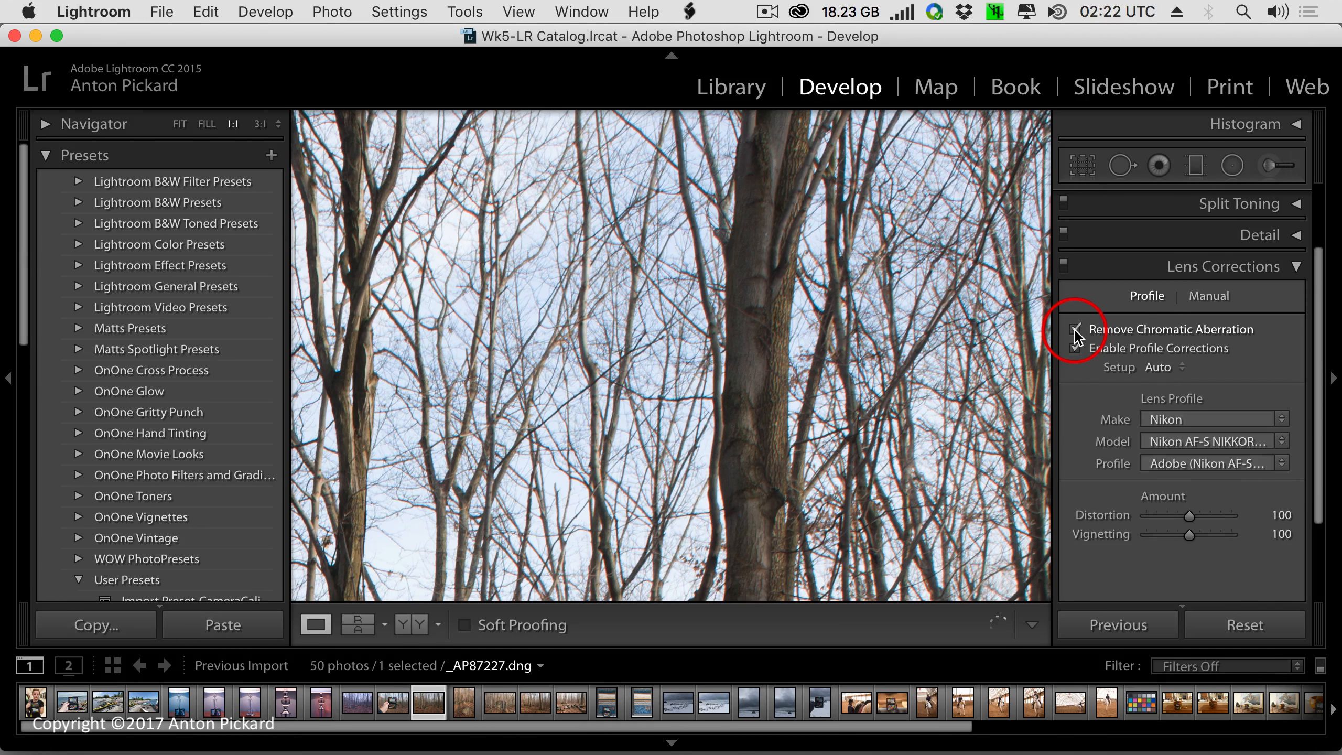
pyautogui.click(1075, 329)
pyautogui.moveTo(739, 410); pyautogui.dragTo(722, 440)
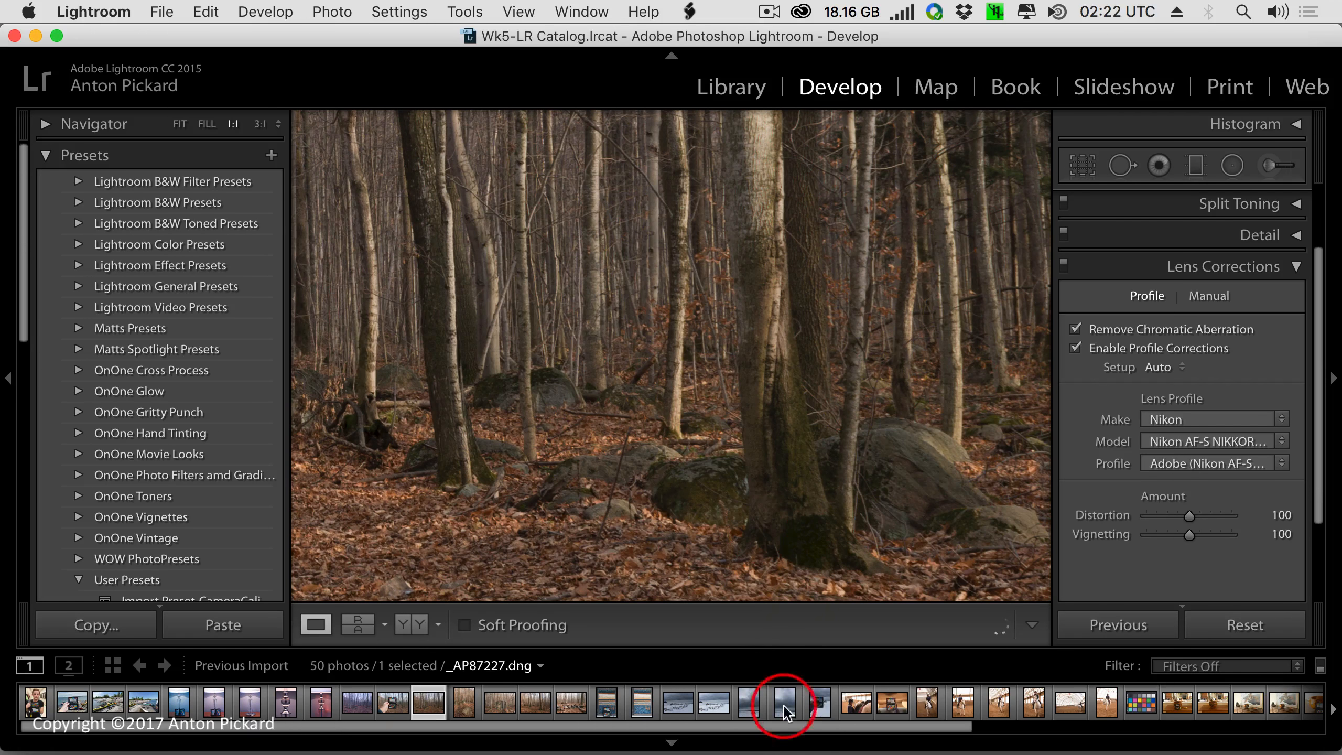
# Review the riding arena ColorChecker photo _AP87554.dng and the neighbouring horse and rider photos at Fit view.
pyautogui.click(891, 703)
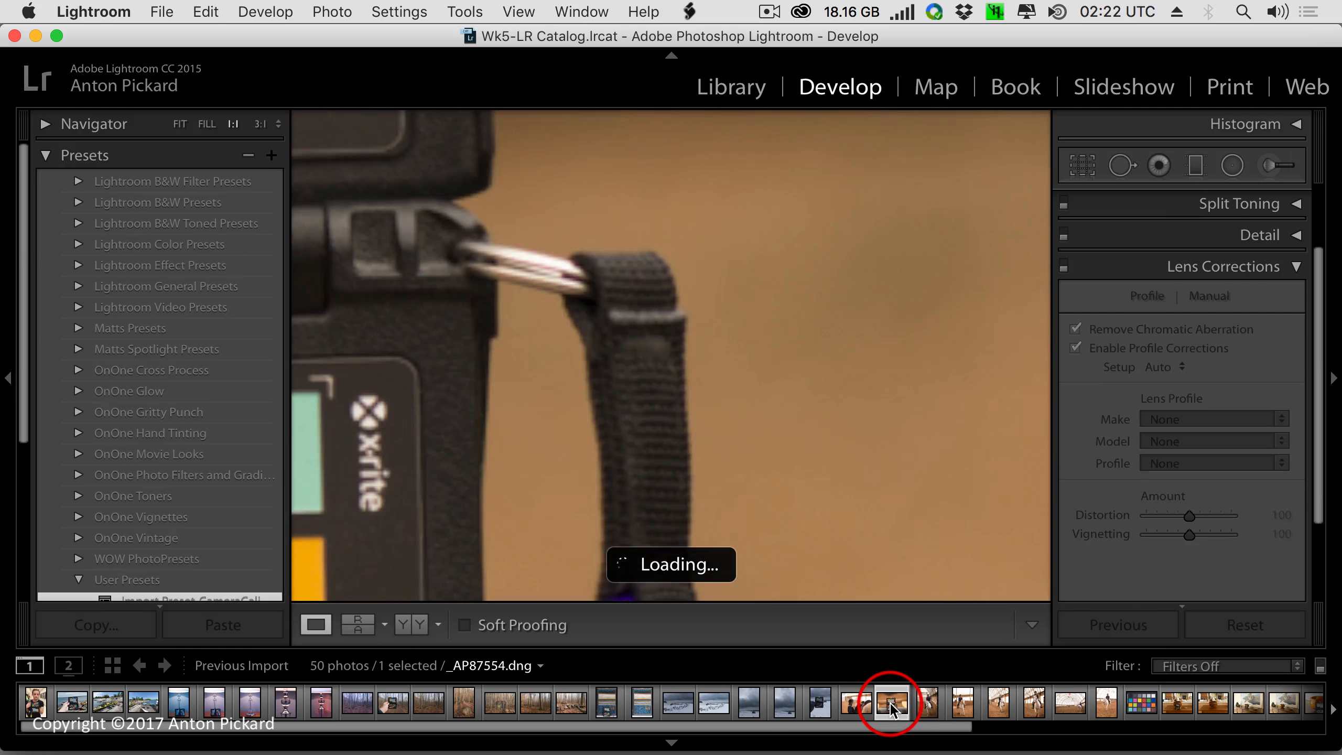
pyautogui.click(757, 491)
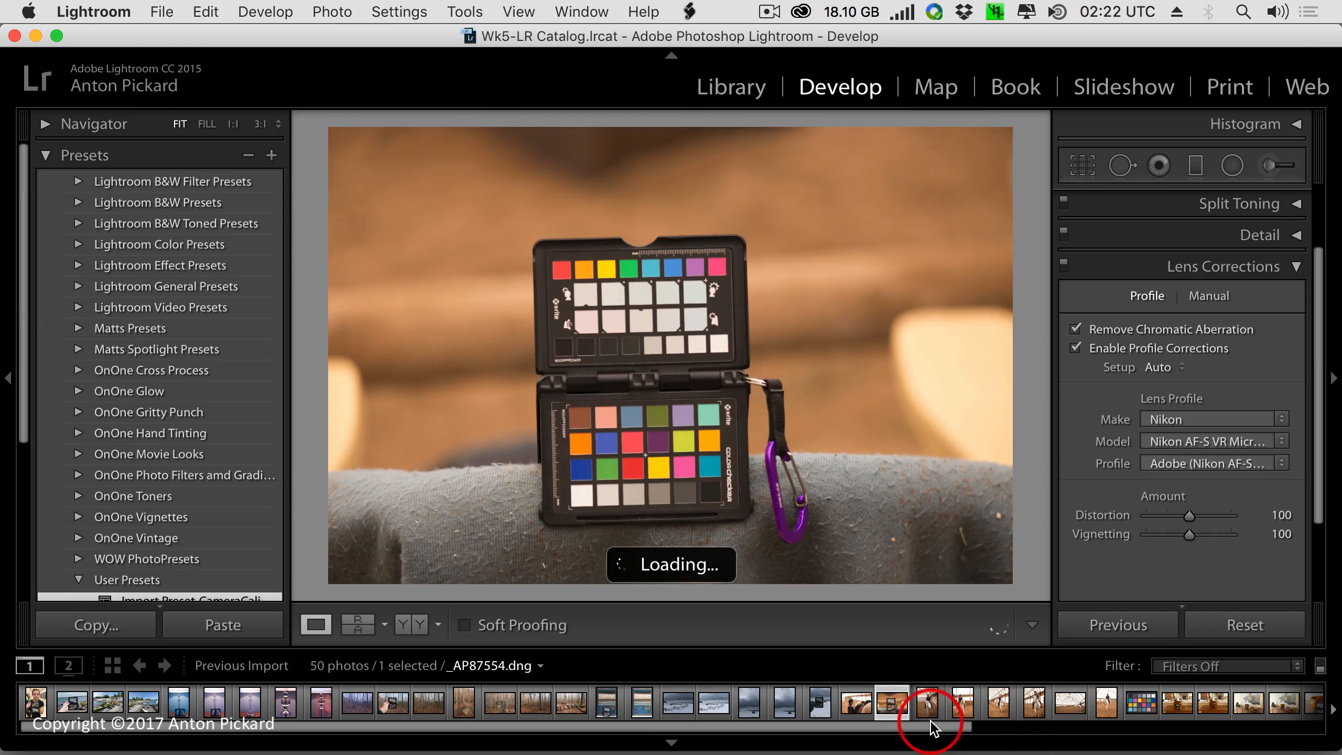
pyautogui.click(856, 705)
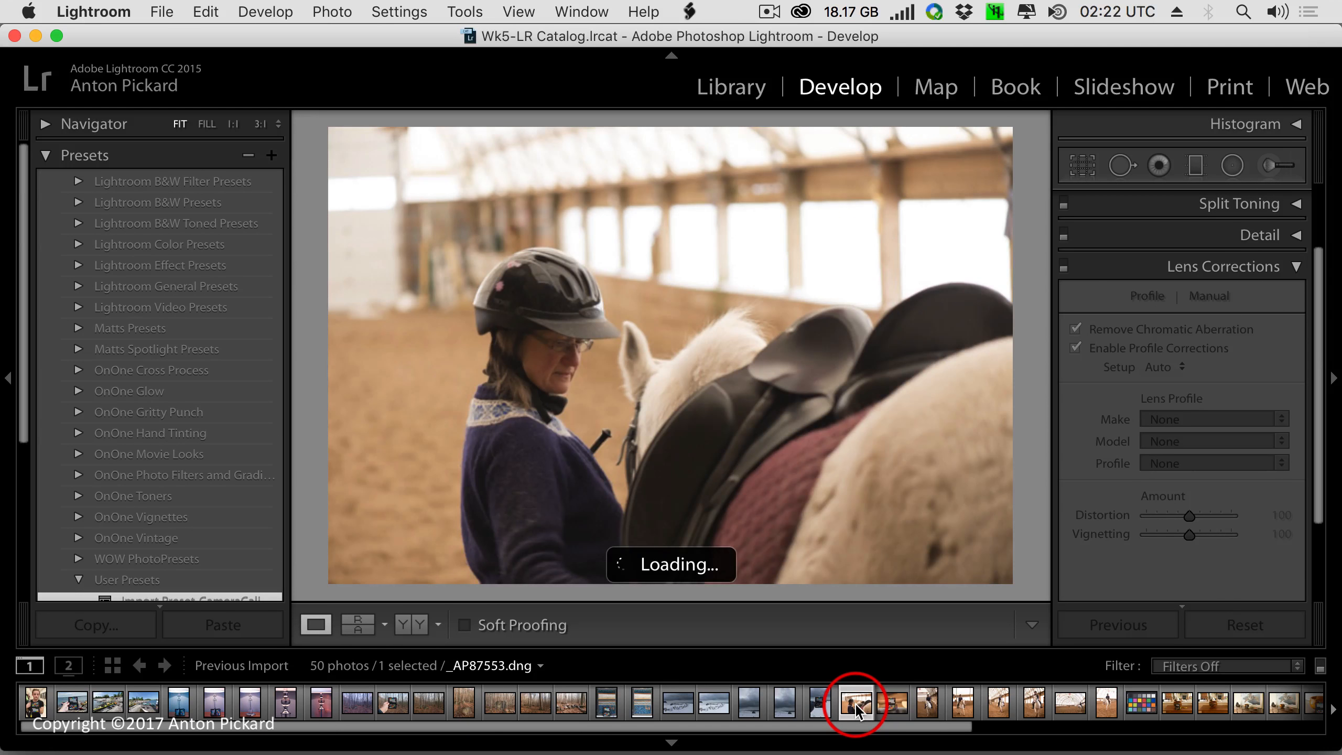
pyautogui.click(892, 705)
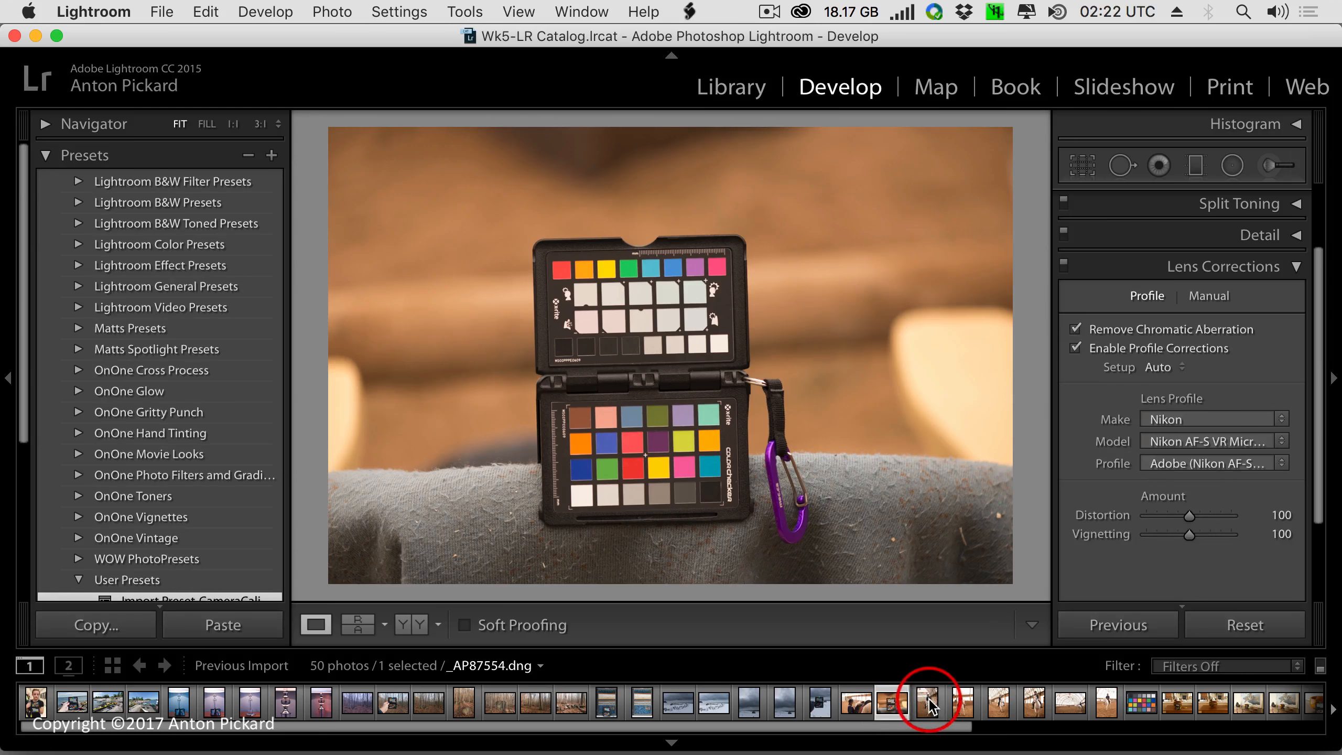
pyautogui.click(929, 705)
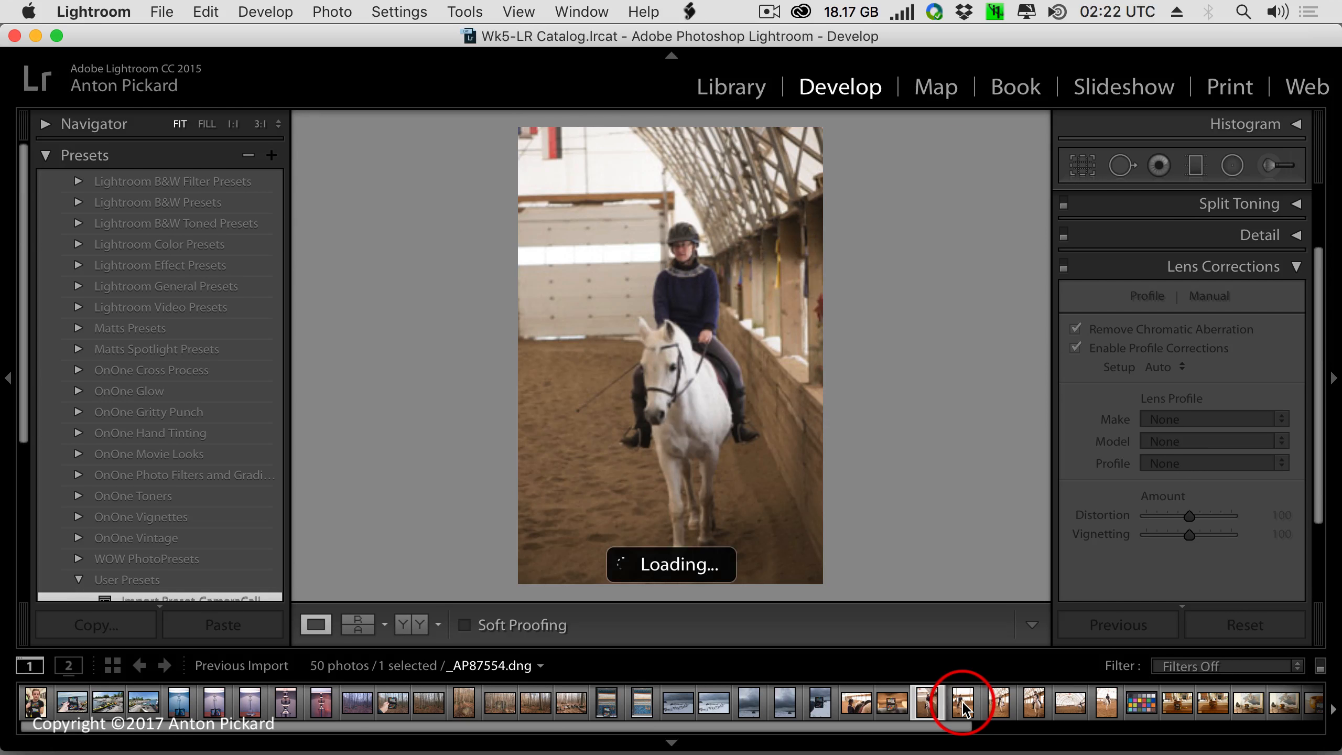
pyautogui.click(962, 707)
pyautogui.click(1000, 706)
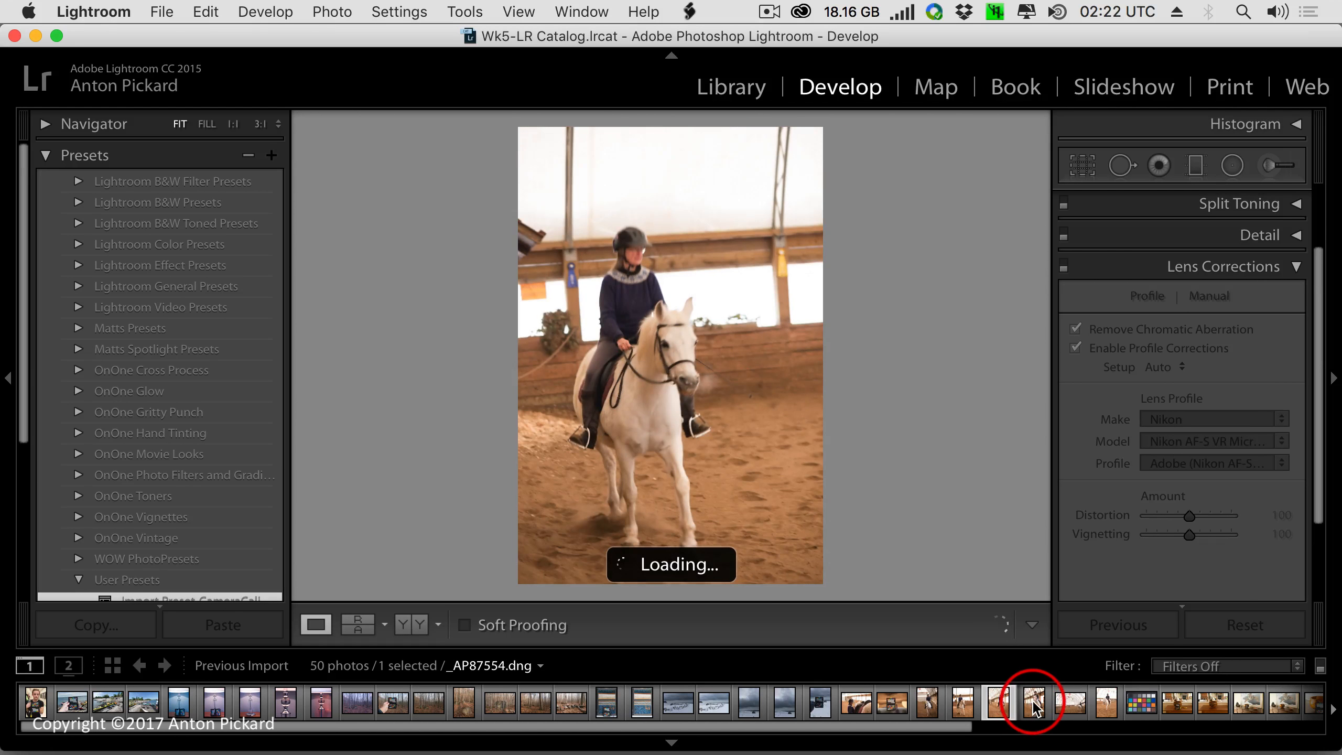
pyautogui.click(1034, 707)
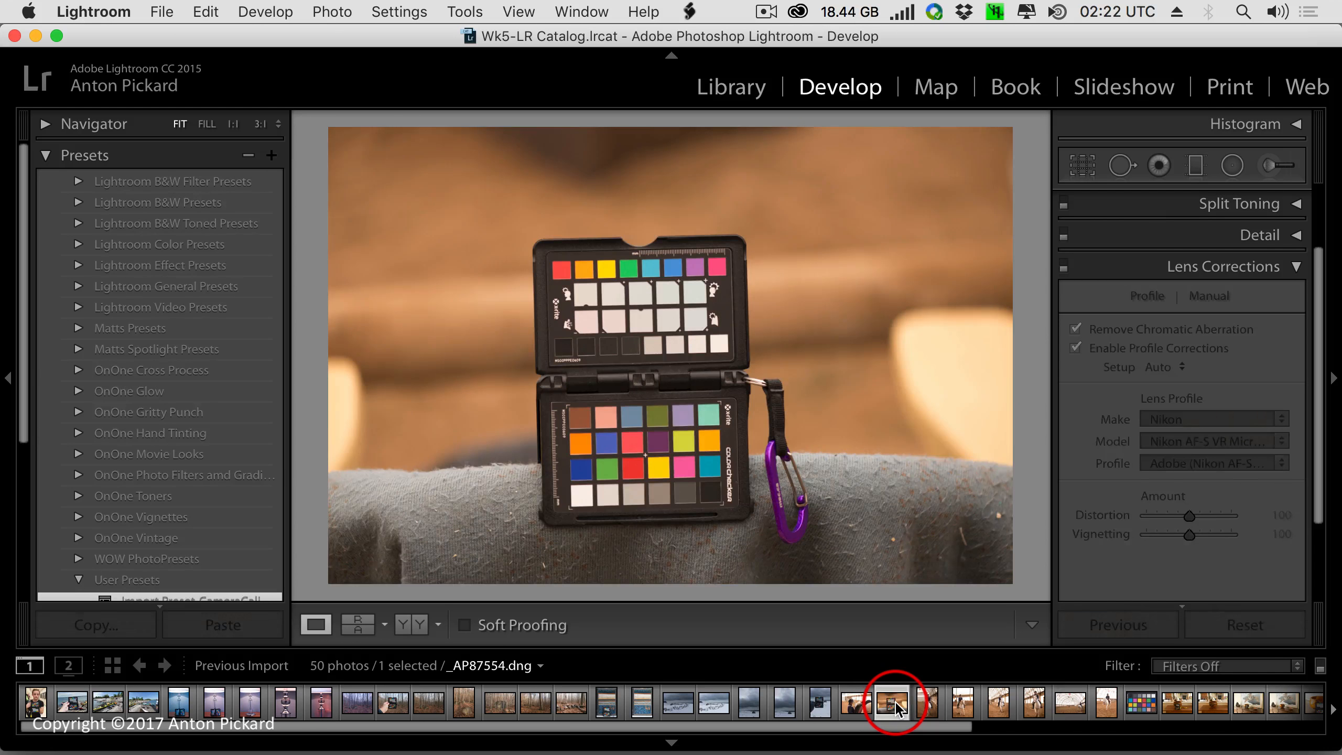
# Add the six riding photos following ColorChecker photo _AP87554.dng to the selection, keep it active, and turn off Auto Sync.
pyautogui.keyDown('super'); pyautogui.click(931, 706); pyautogui.keyUp('super')
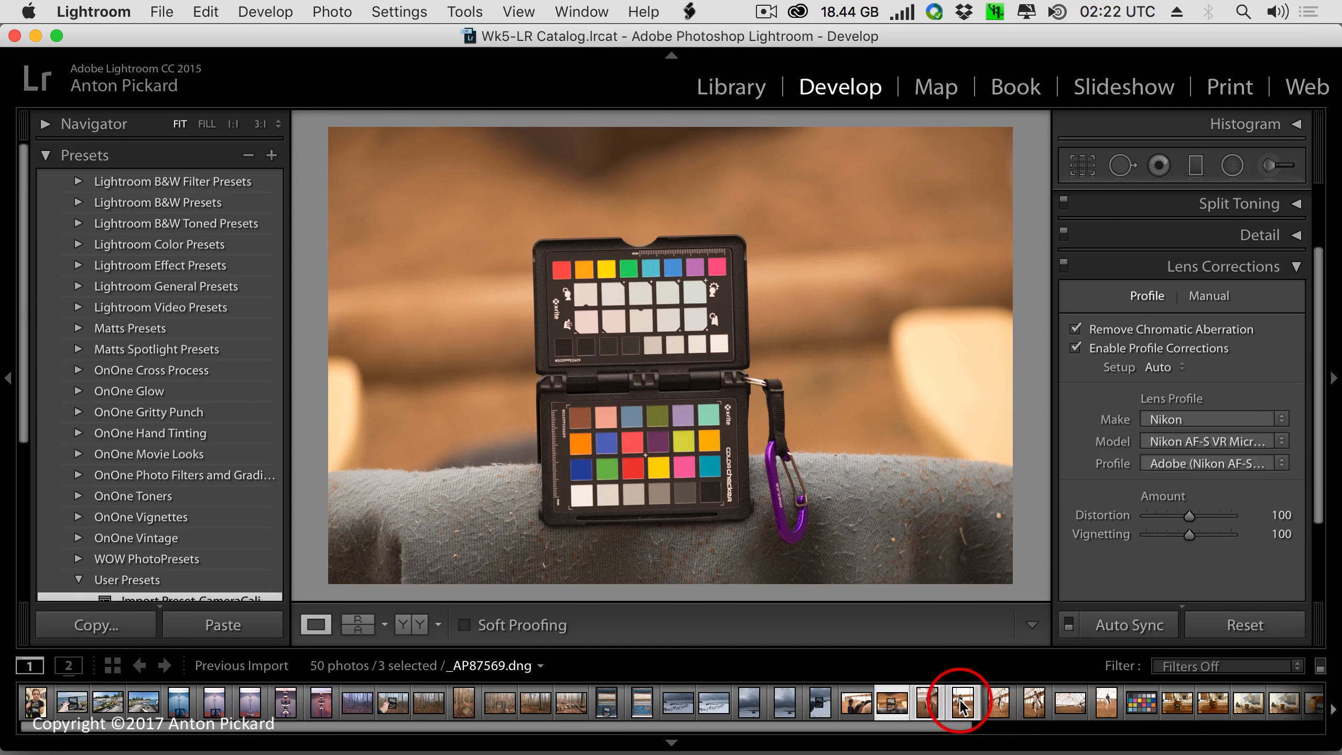
pyautogui.keyDown('super'); pyautogui.click(997, 707); pyautogui.keyUp('super')
pyautogui.keyDown('super'); pyautogui.click(1064, 705); pyautogui.keyUp('super')
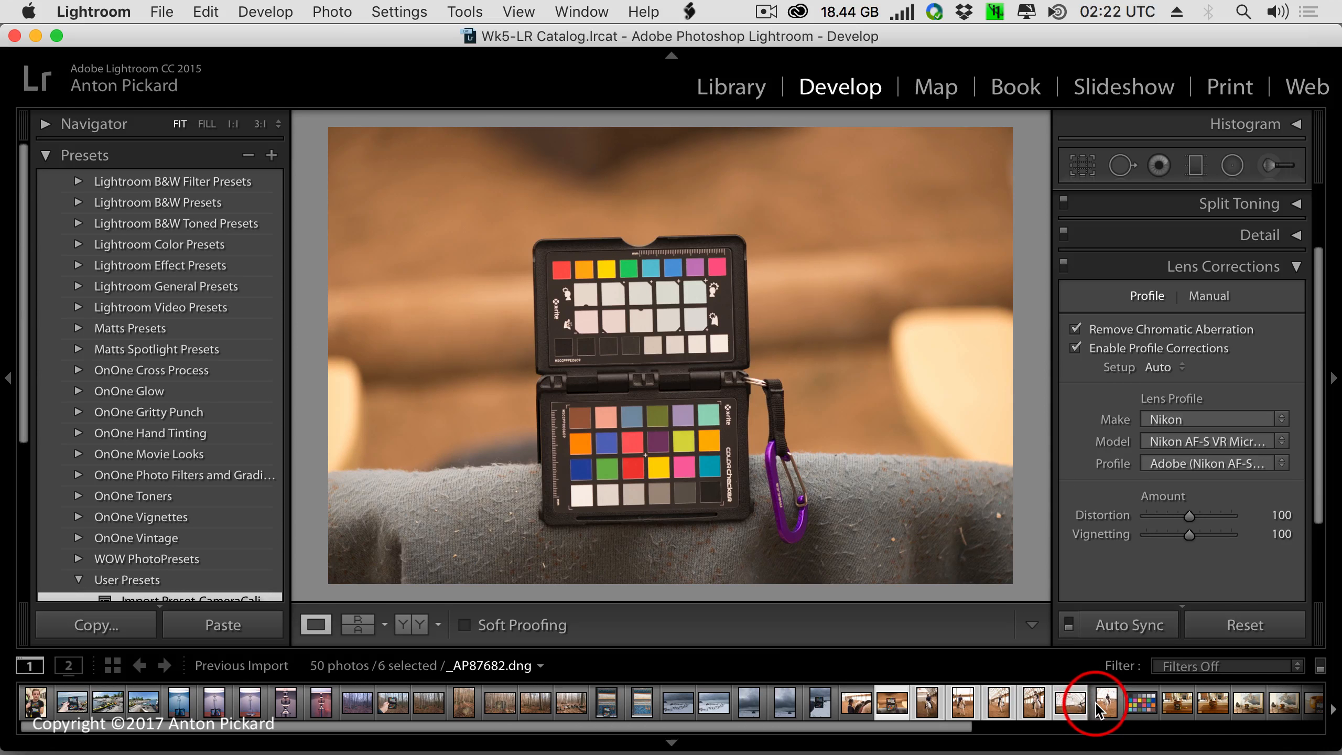
pyautogui.keyDown('super'); pyautogui.click(1098, 704); pyautogui.keyUp('super')
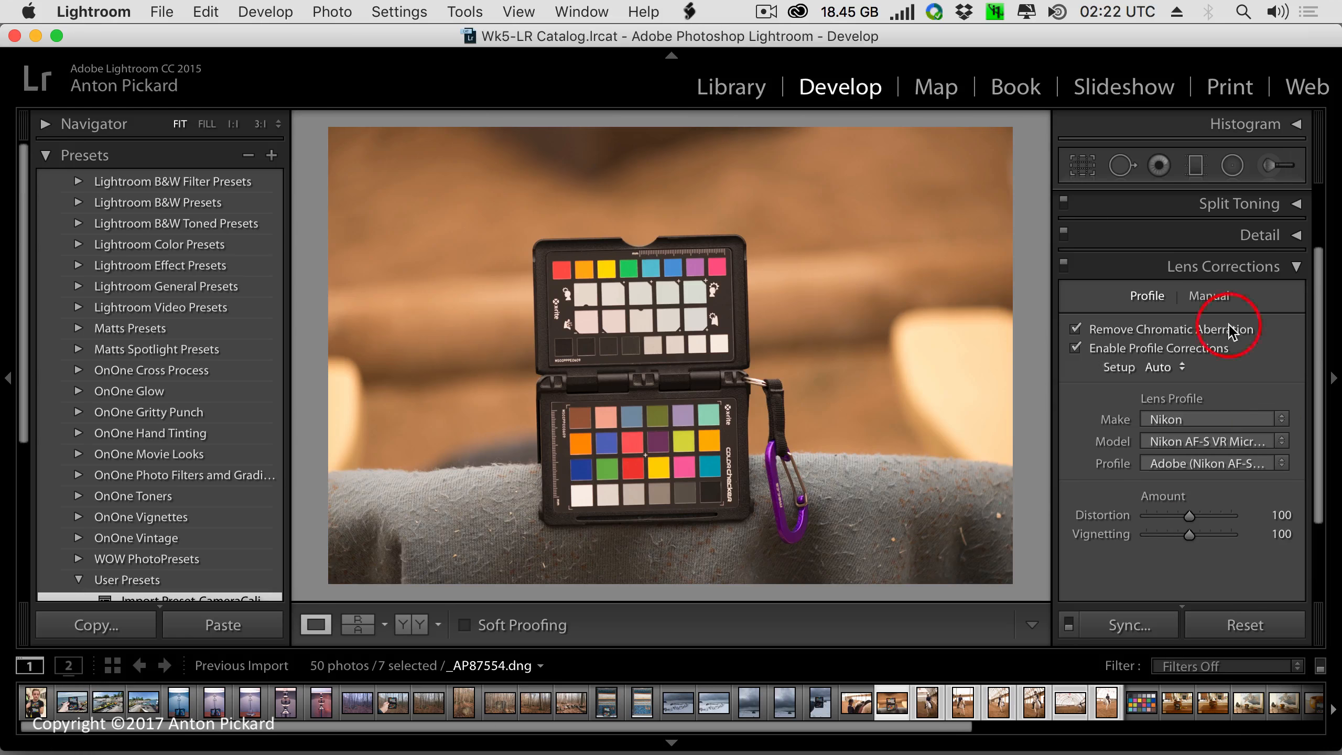
pyautogui.scroll(3, 1317, 254)
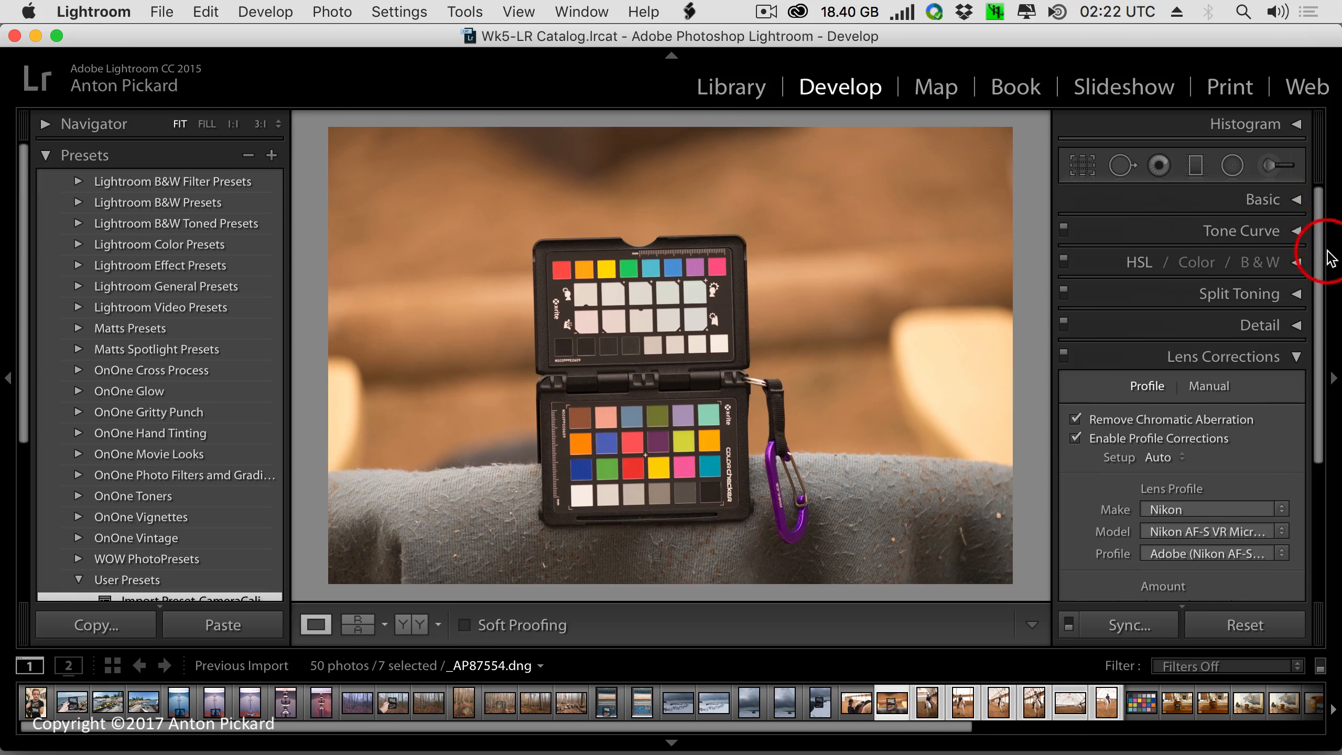
# Set white balance on _AP87554.dng from the fourth patch of the ColorChecker's lowest gray row, and compare the photo before and after.
pyautogui.click(1295, 201)
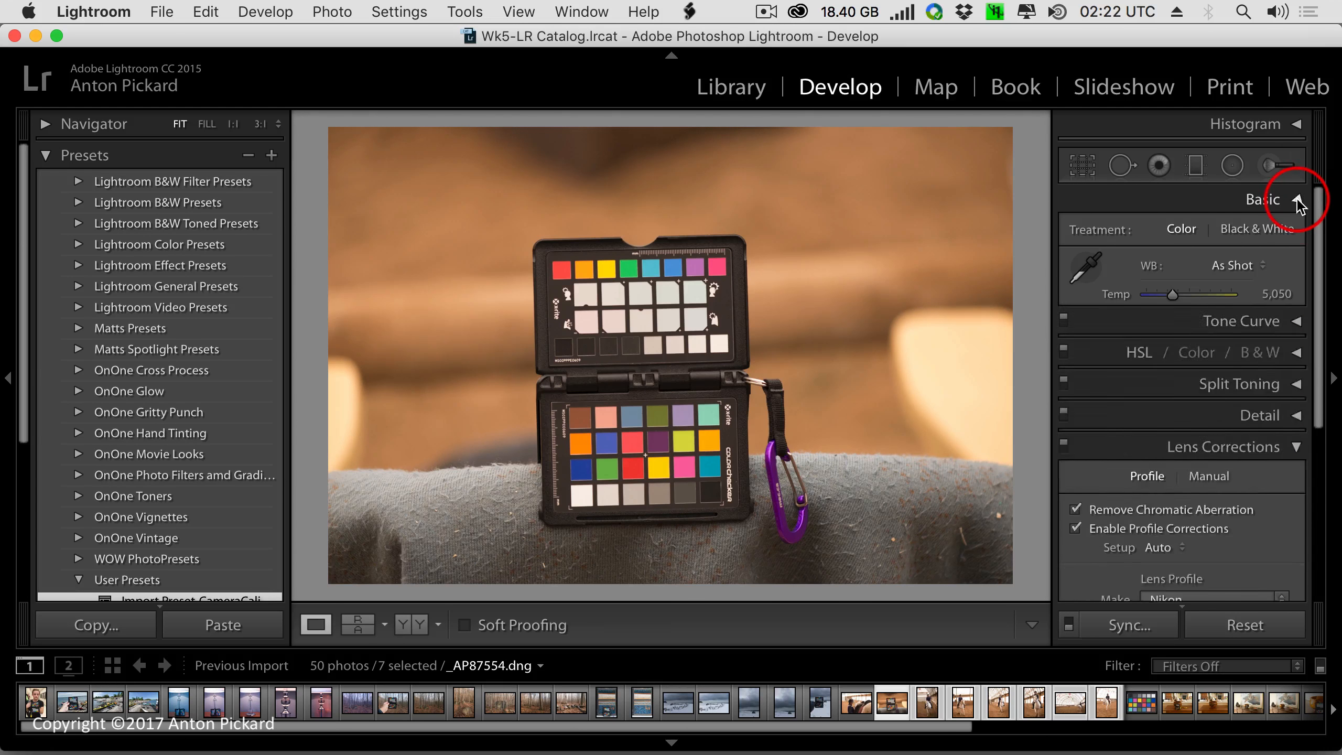
pyautogui.click(1092, 264)
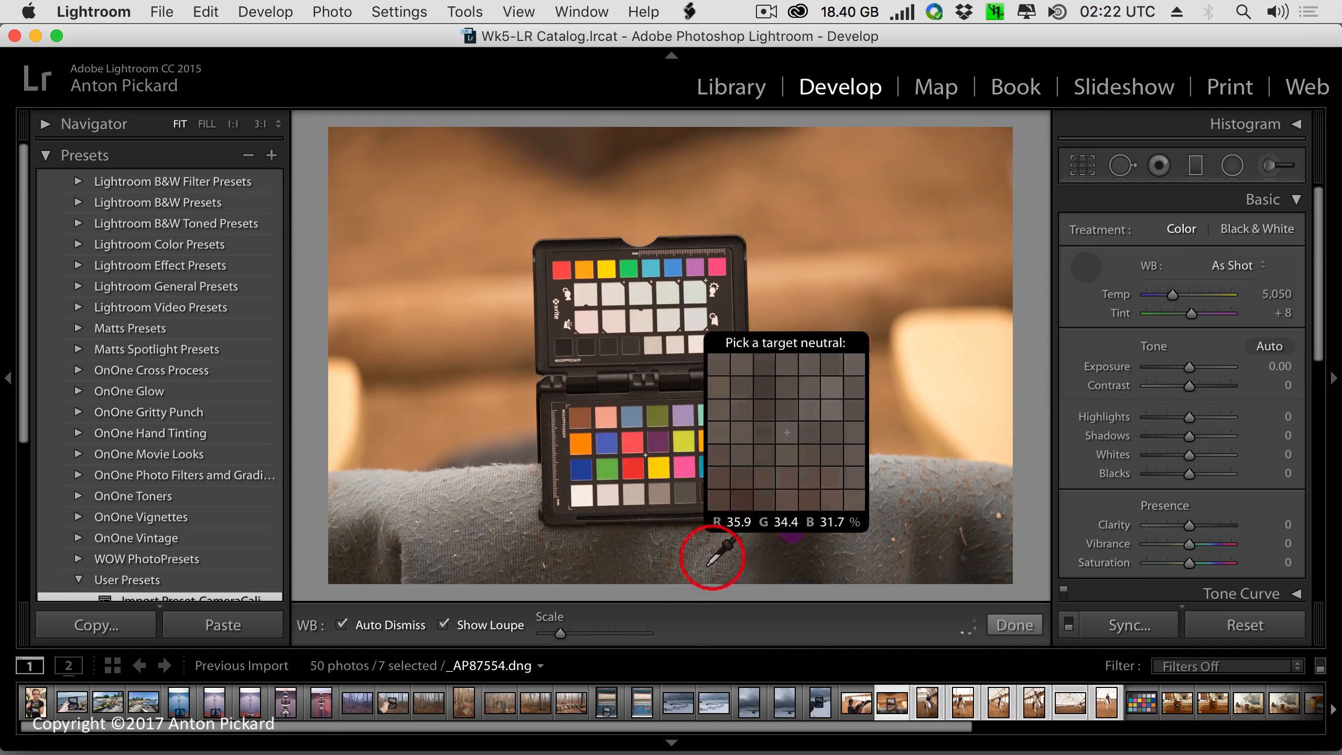
pyautogui.click(660, 493)
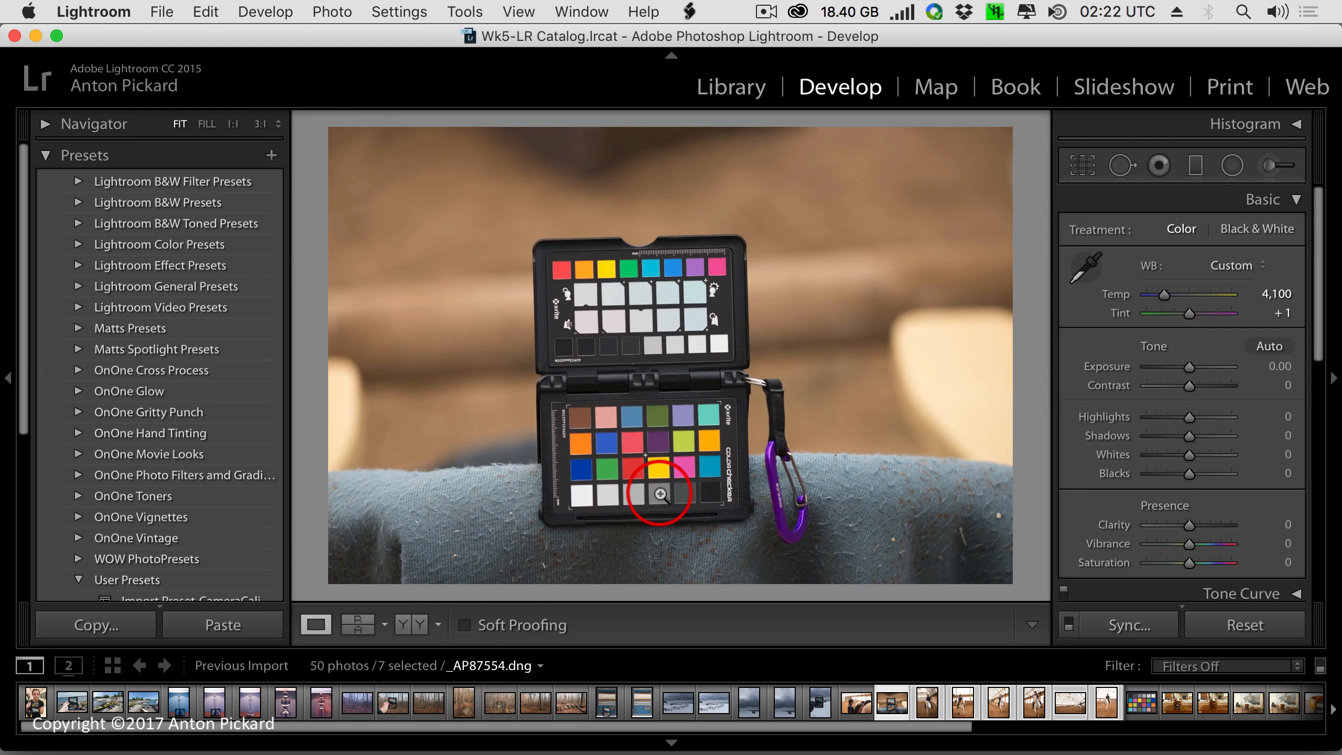
pyautogui.click(409, 625)
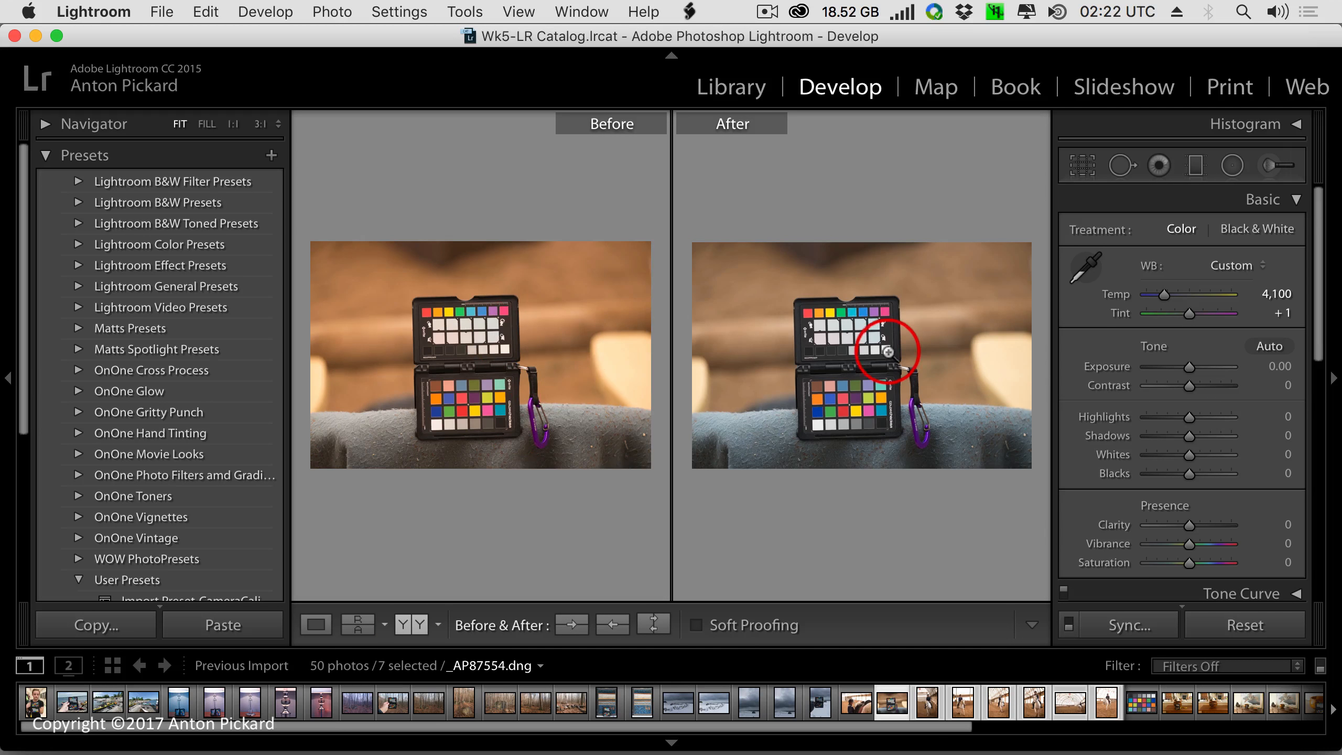
pyautogui.click(316, 625)
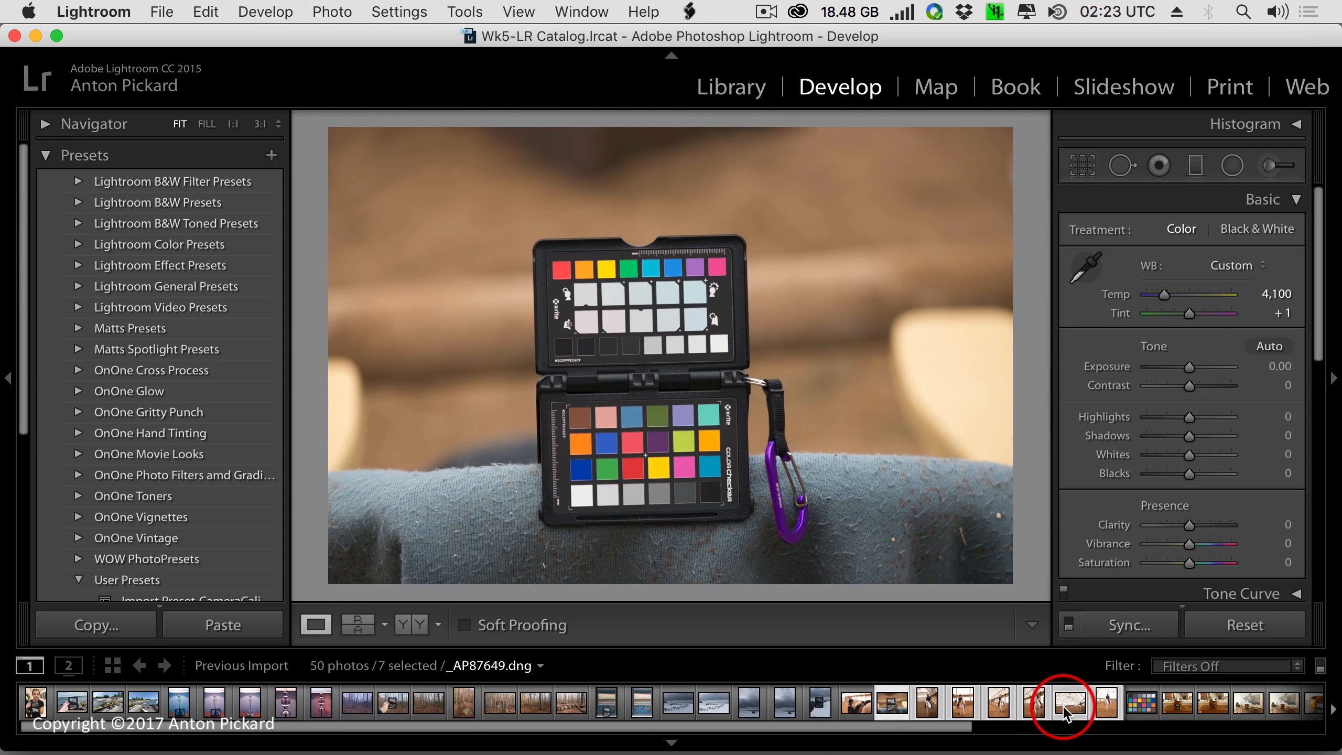
# Synchronize only White Balance from _AP87554.dng to the six selected riding photos, and compare the first four side by side, before and after.
pyautogui.click(1115, 622)
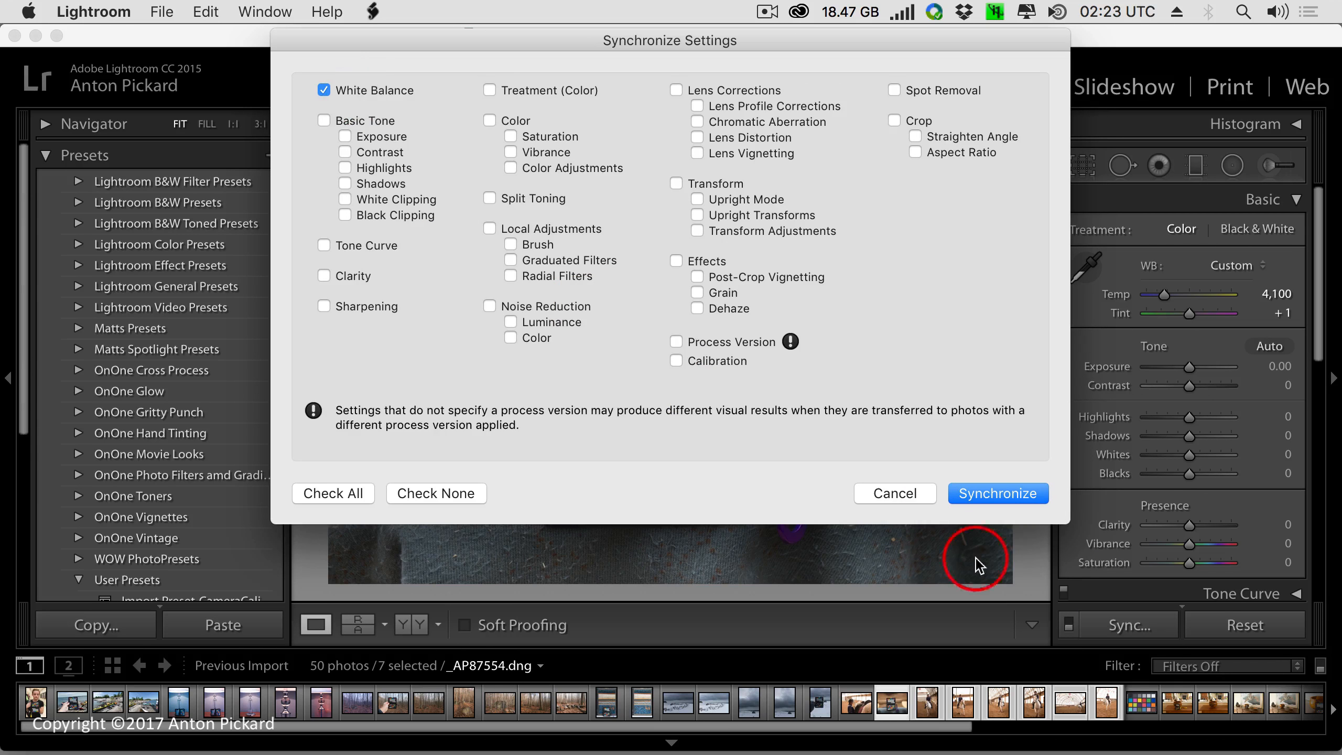
pyautogui.click(992, 495)
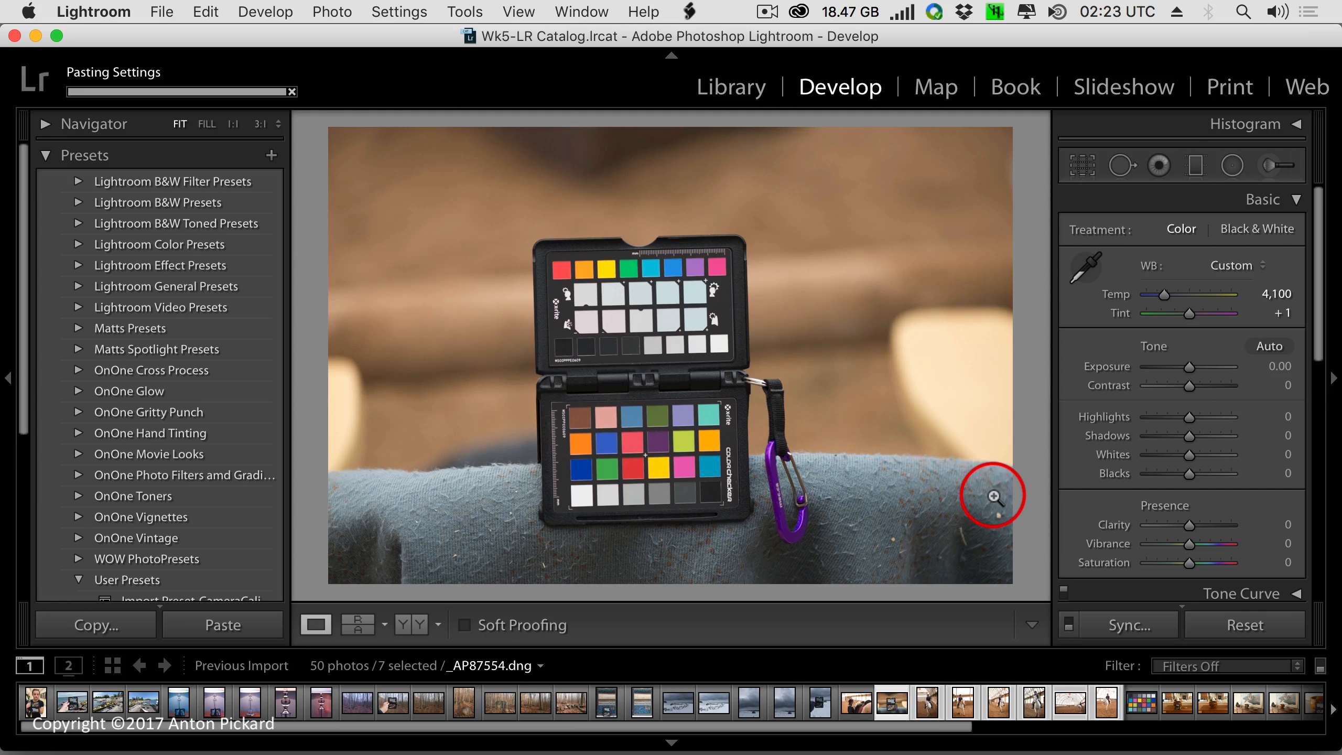
pyautogui.click(928, 707)
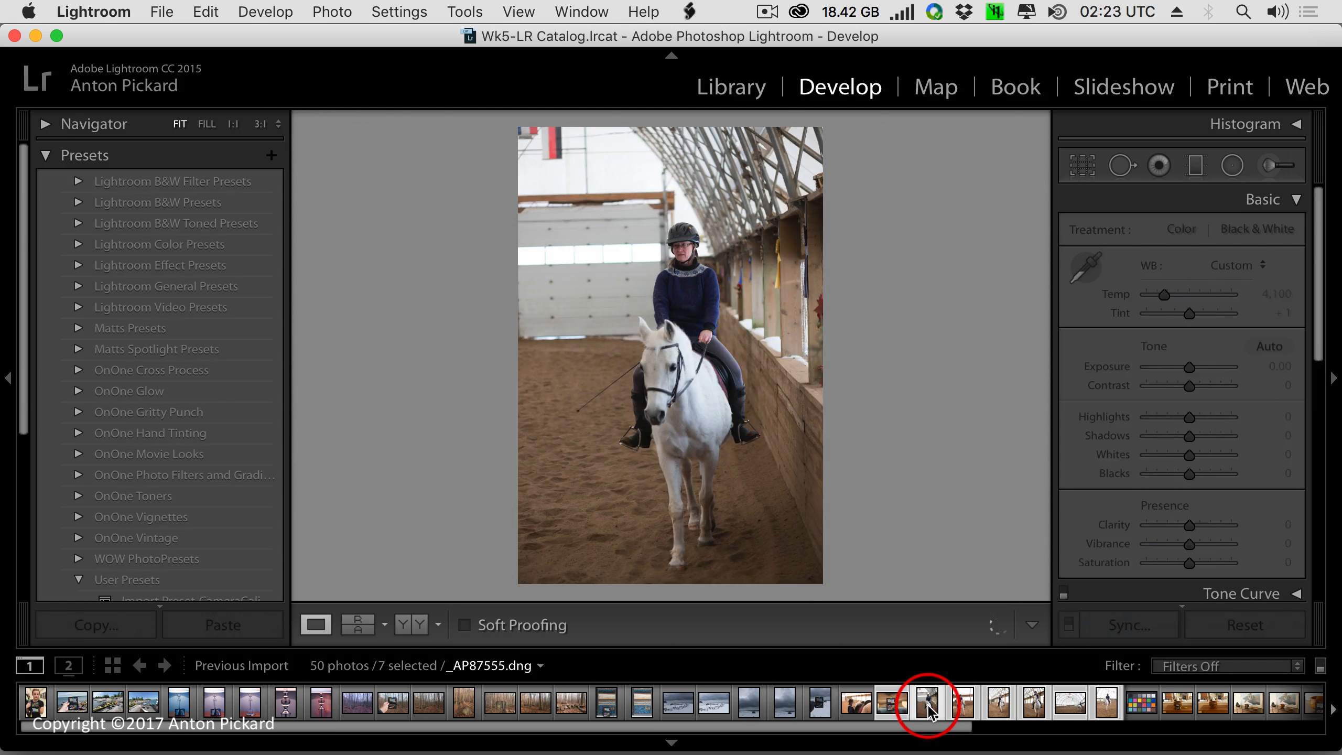
pyautogui.click(421, 625)
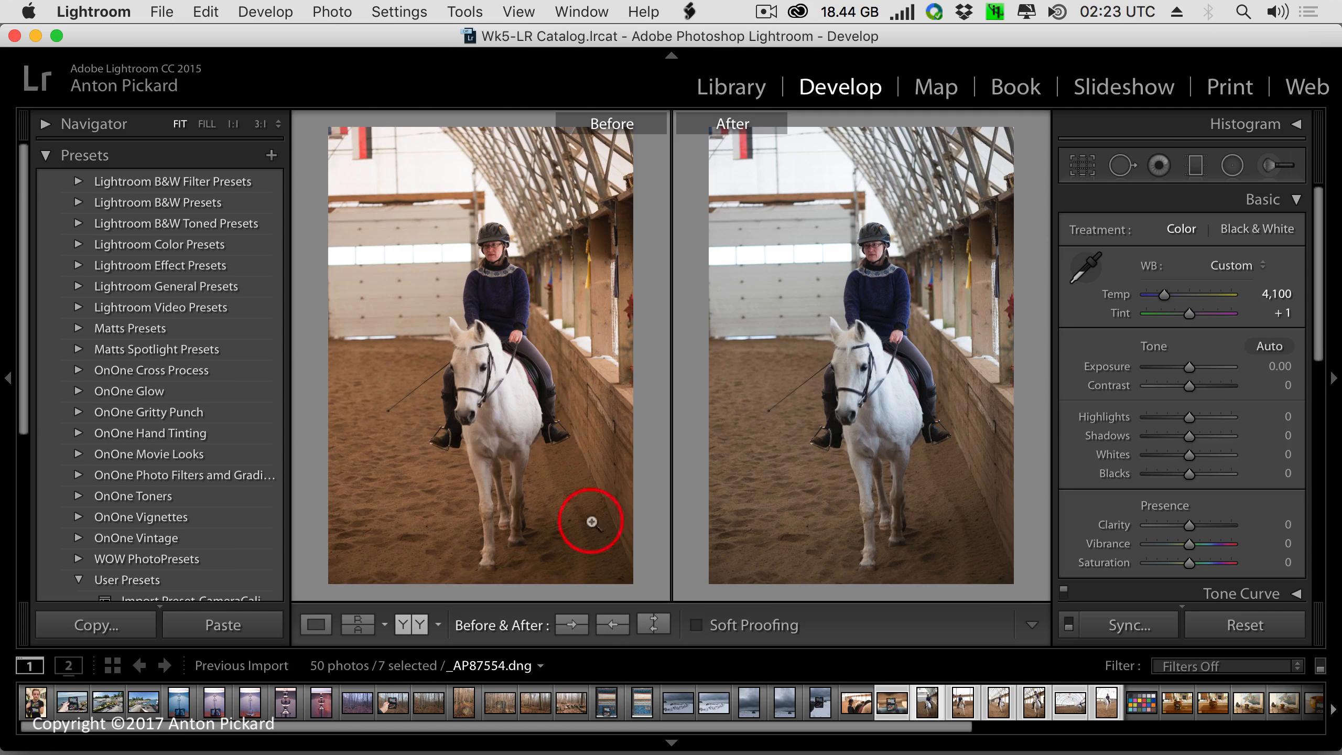
pyautogui.click(963, 708)
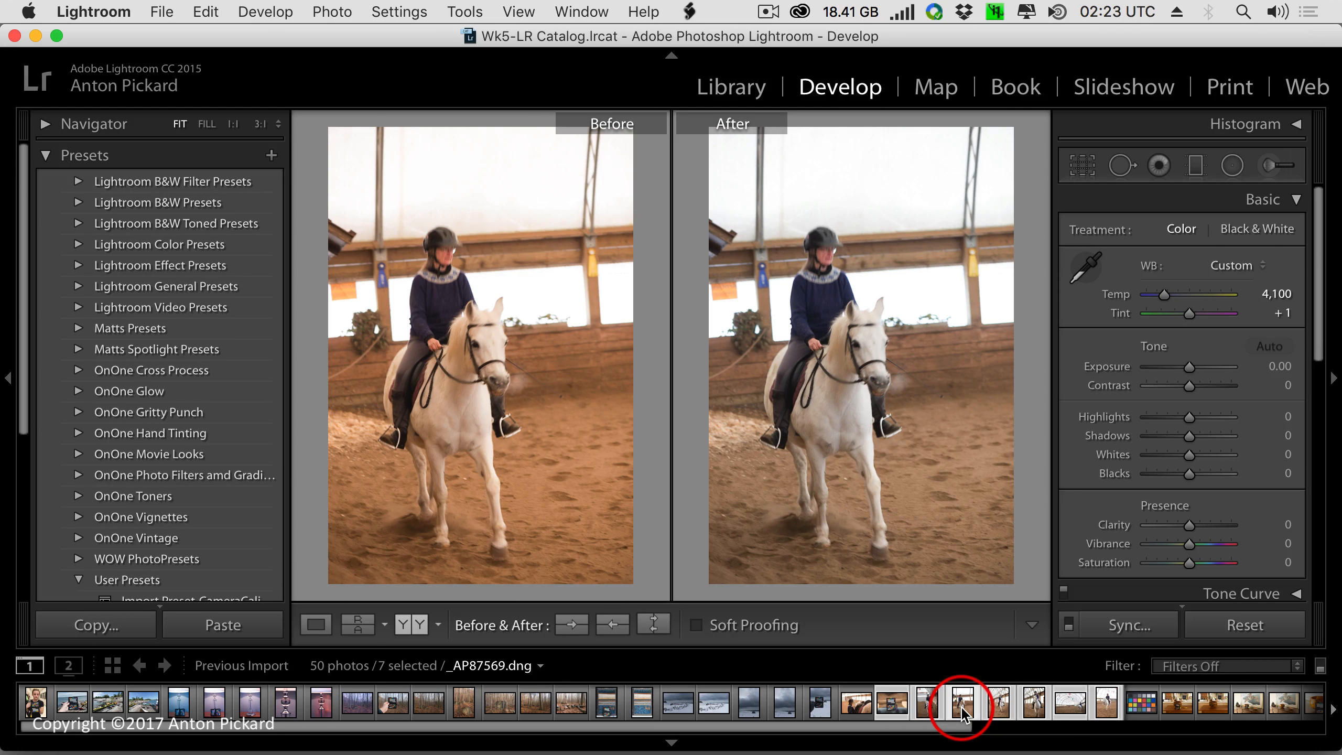
pyautogui.click(999, 710)
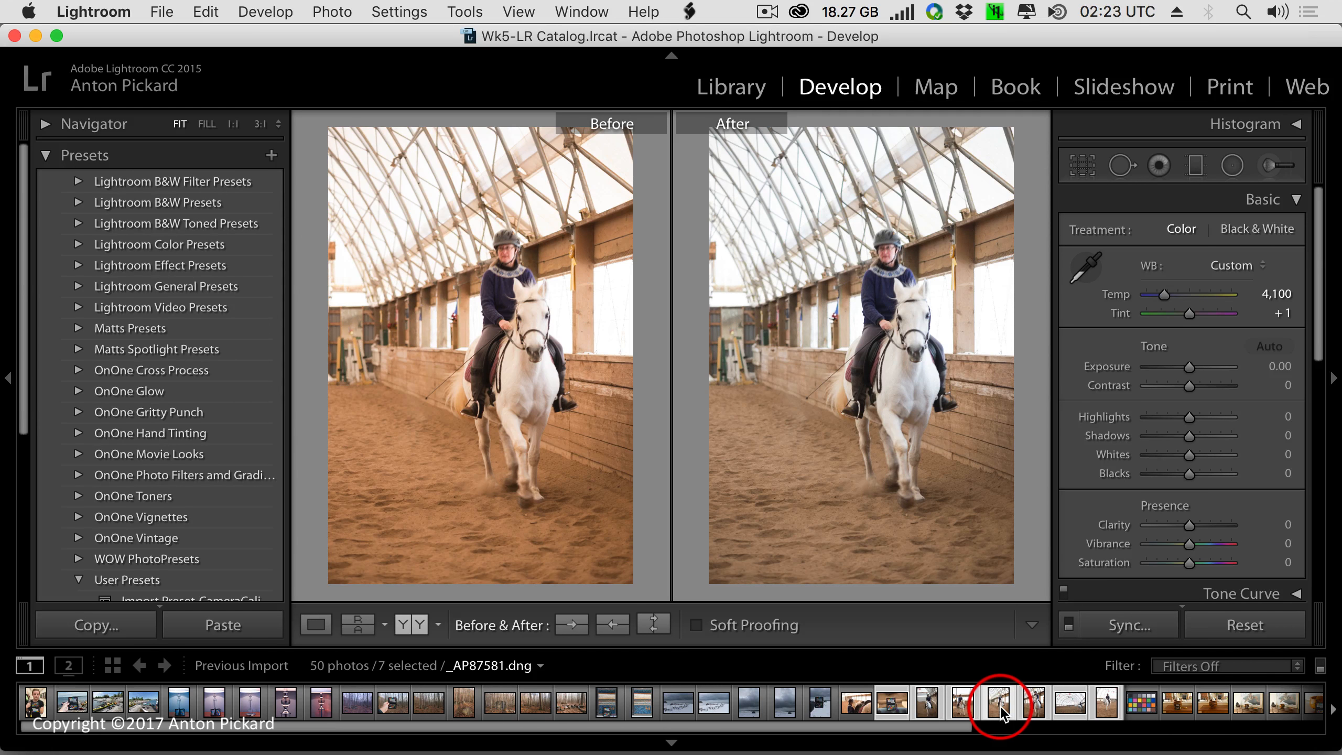
pyautogui.click(1030, 705)
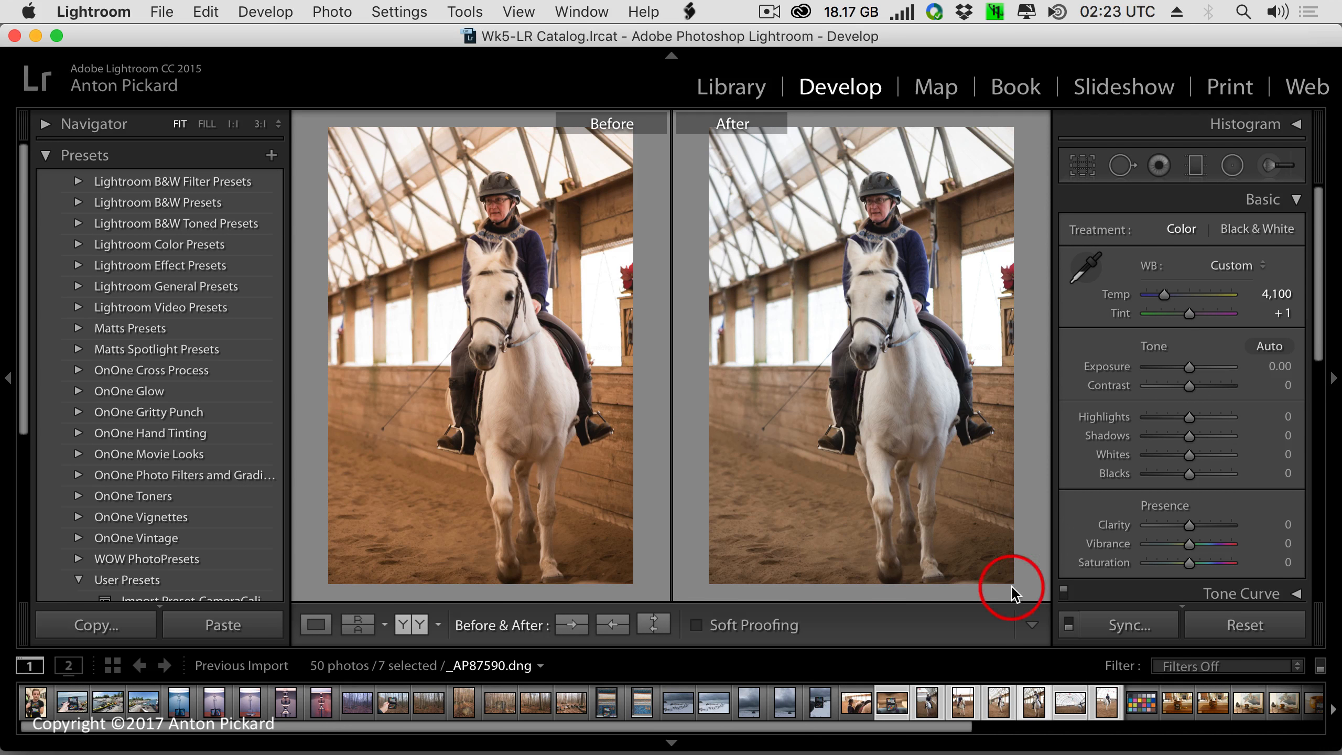
# Open wooden bowl ColorChecker photo _AP83995.nef in Loupe view and set its white balance from the fourth patch of the lowest gray row.
pyautogui.moveTo(945, 737); pyautogui.dragTo(1146, 728)
pyautogui.click(903, 705)
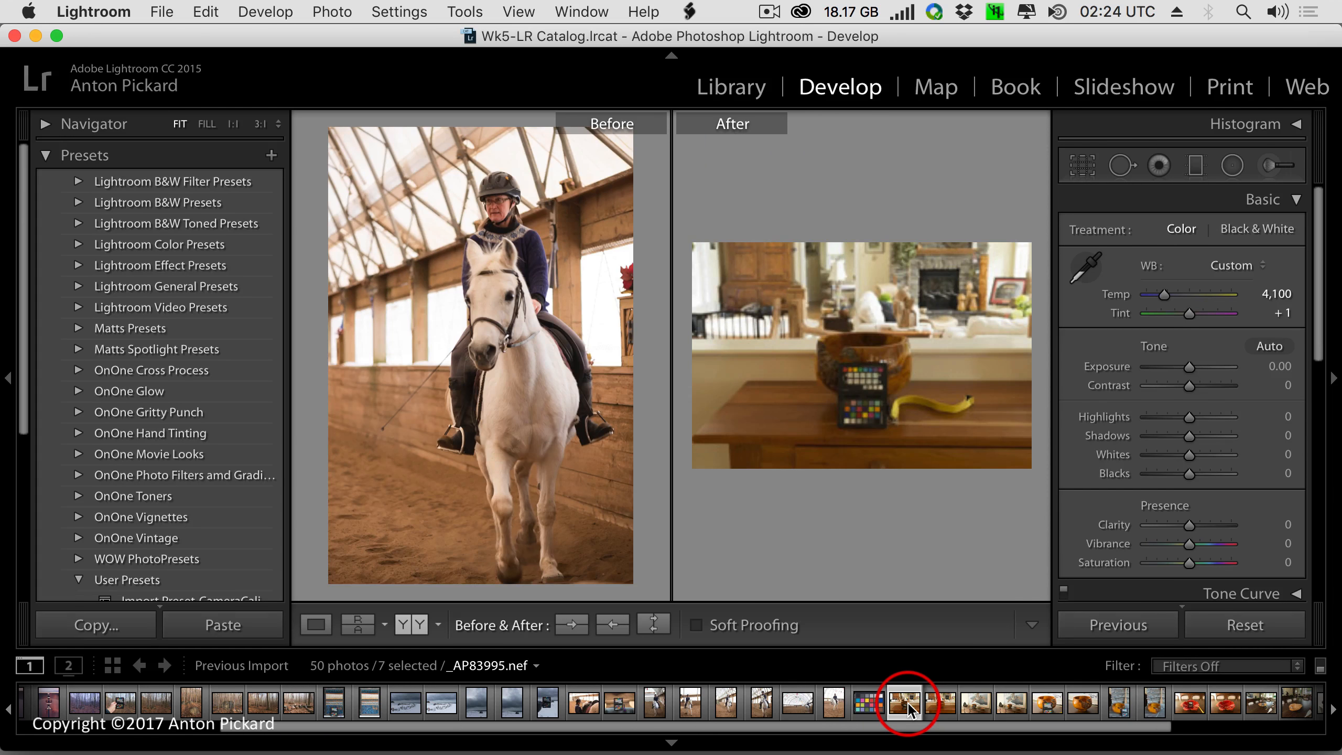
pyautogui.click(315, 624)
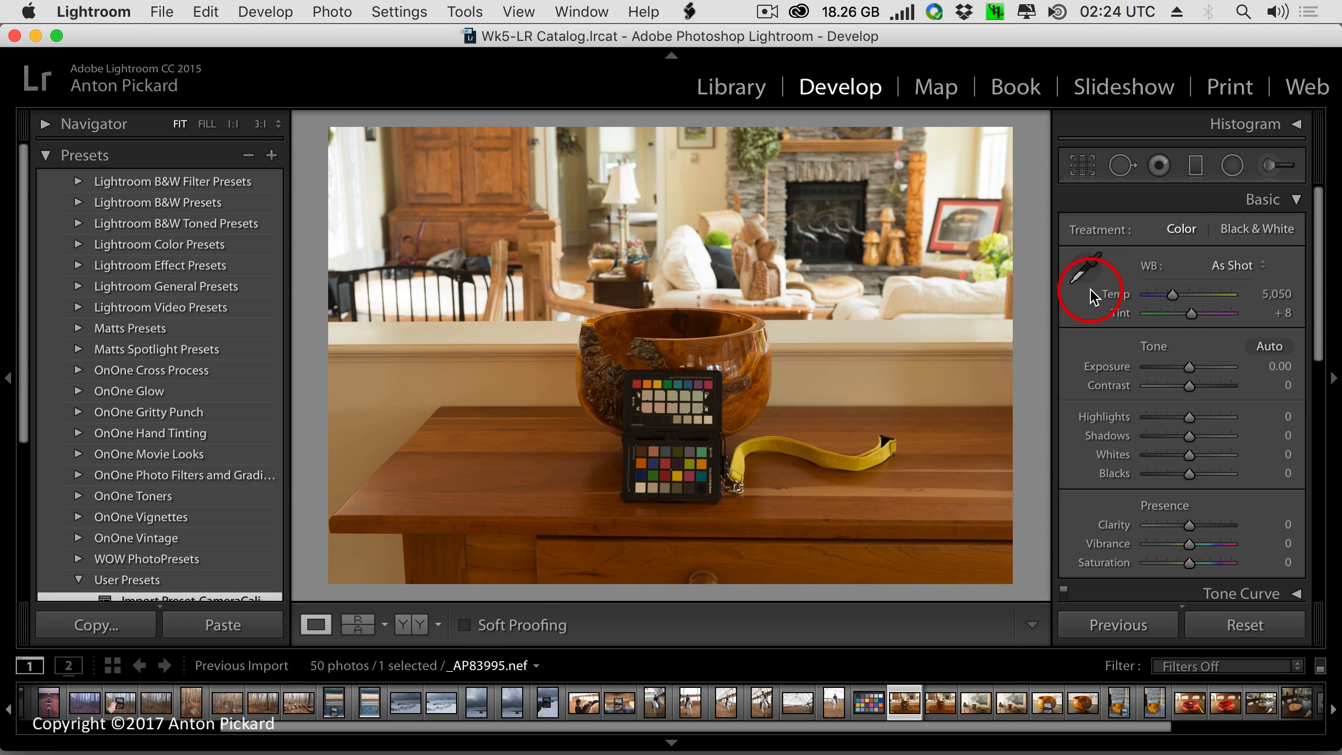
pyautogui.click(1086, 269)
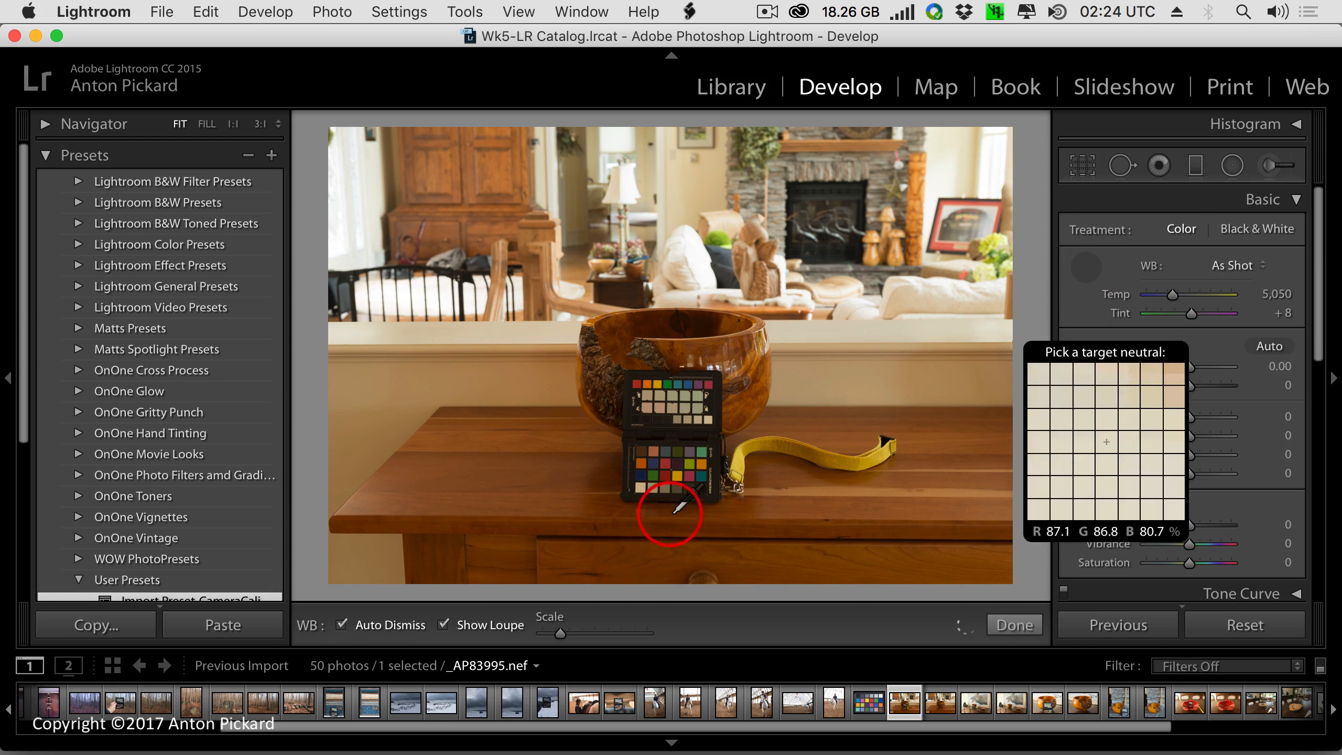
pyautogui.click(678, 486)
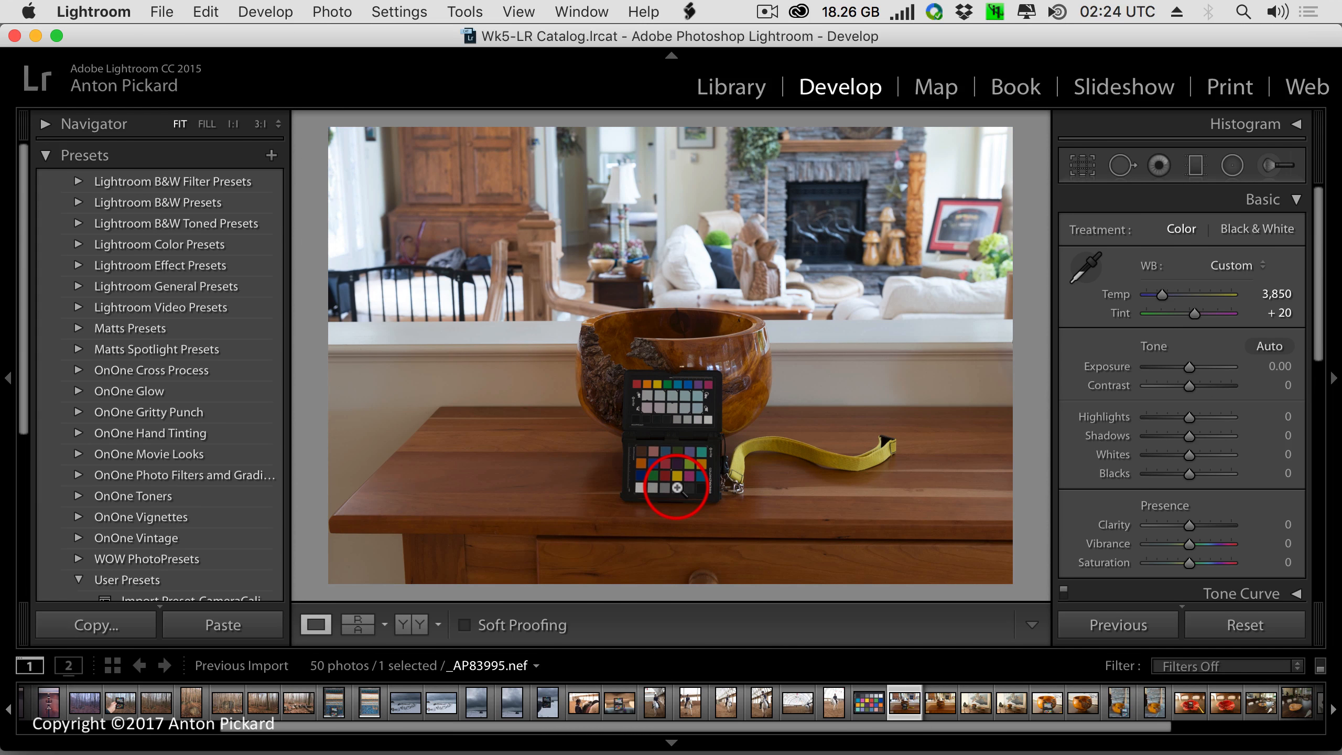
# Synchronize only White Balance from _AP83995.nef to the next bowl photo, _AP83996.nef, and compare that photo before and after.
pyautogui.keyDown('shift'); pyautogui.click(940, 705); pyautogui.keyUp('shift')
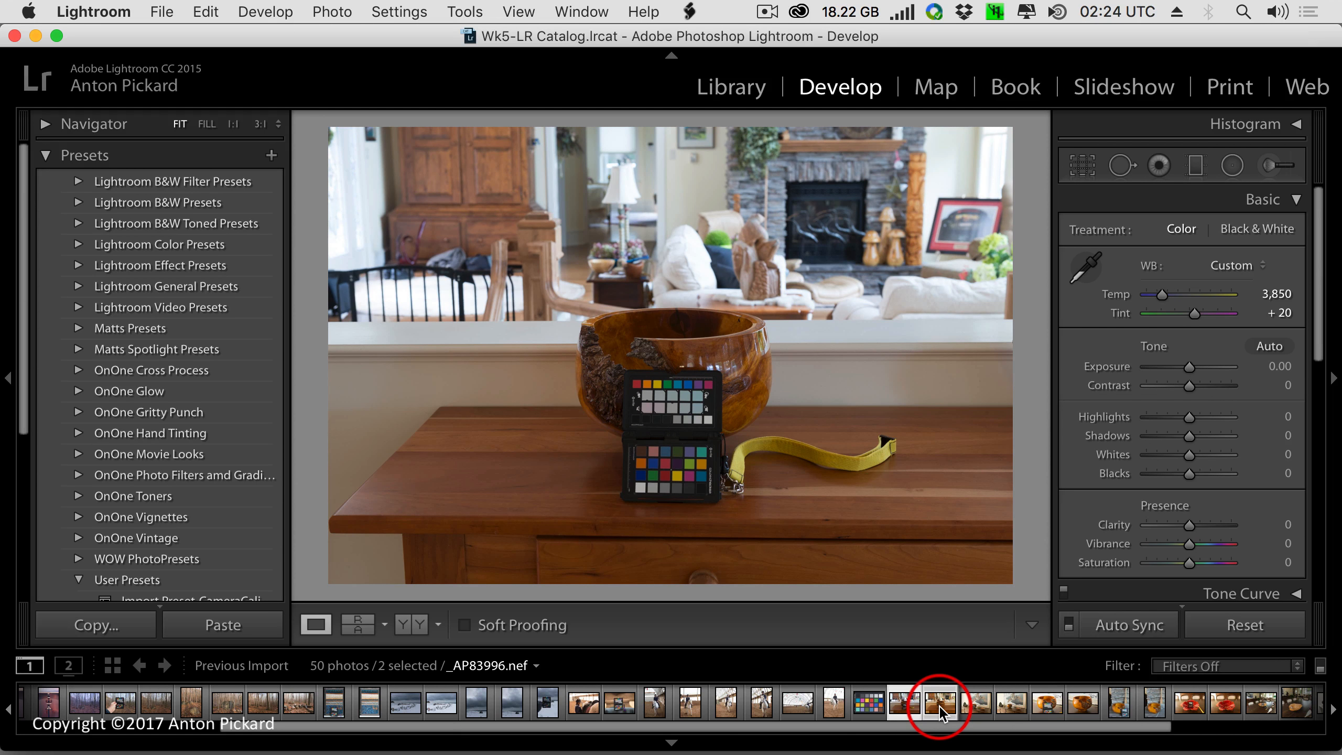
pyautogui.click(1123, 624)
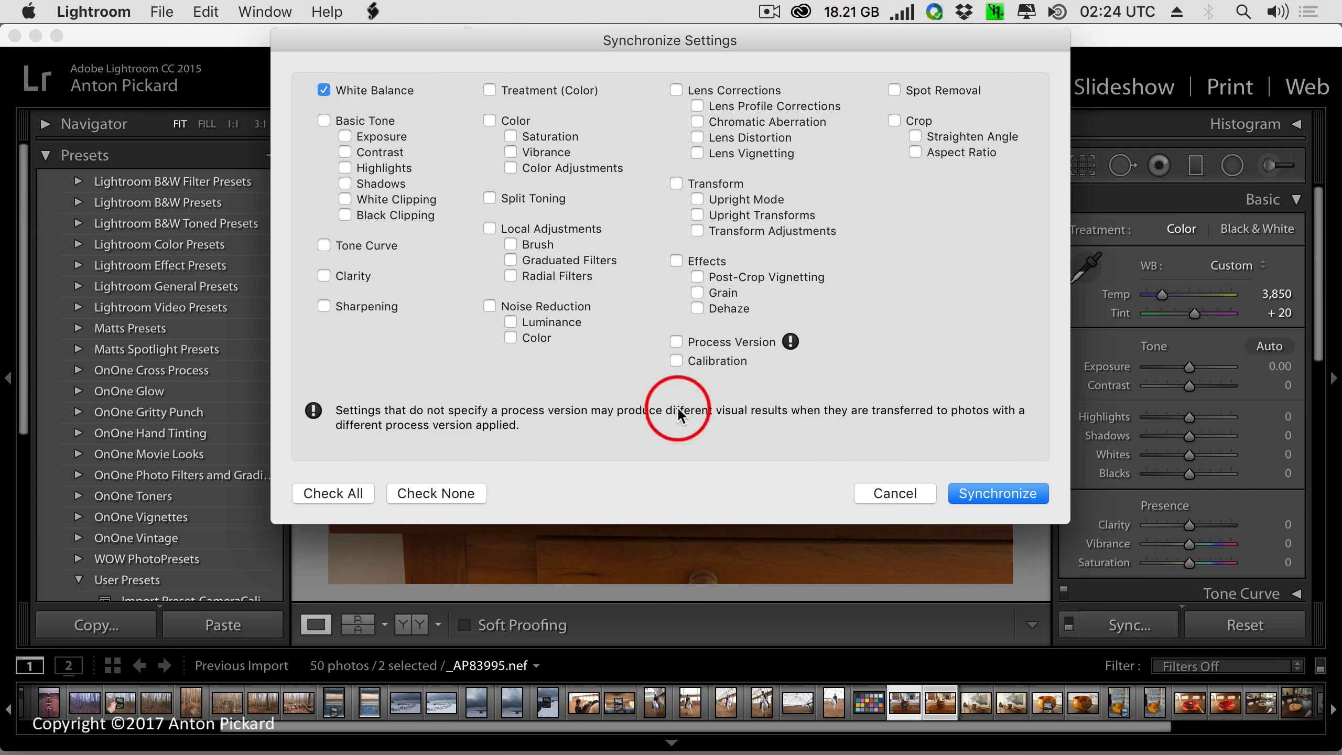
pyautogui.click(996, 492)
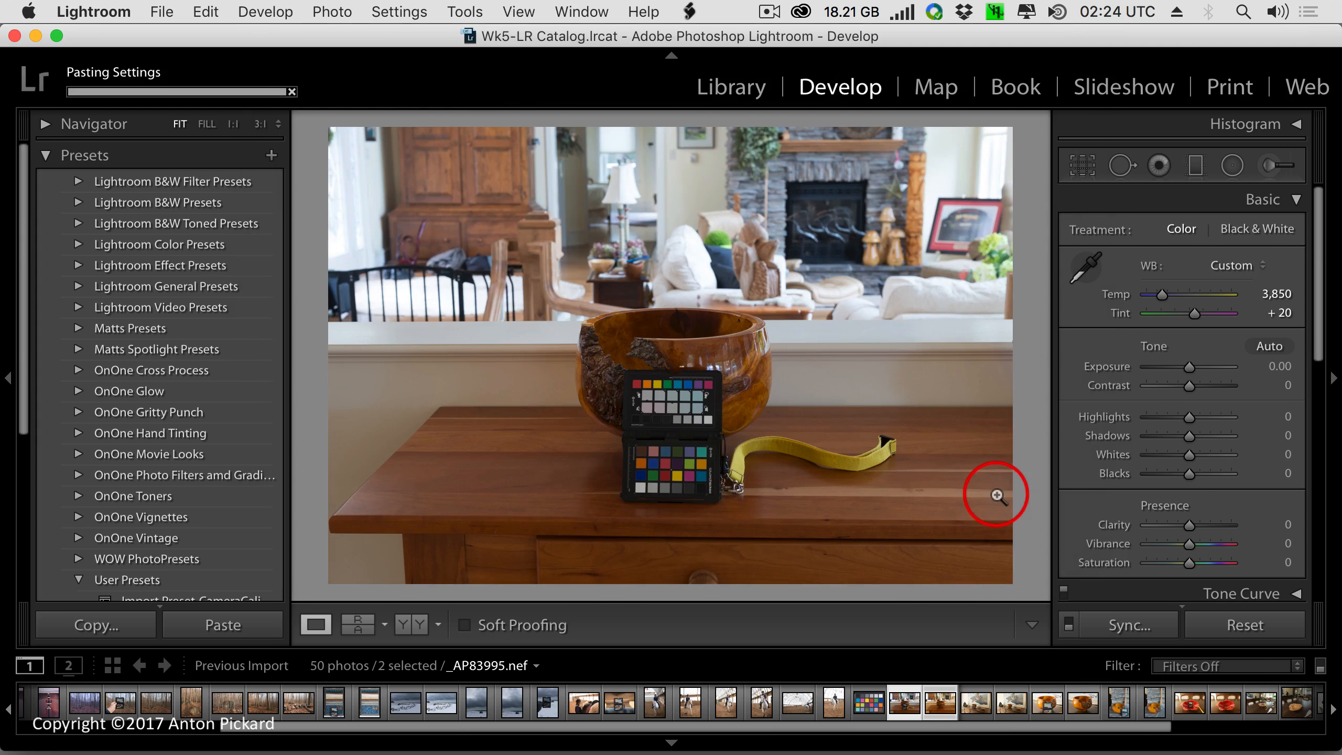
pyautogui.click(941, 705)
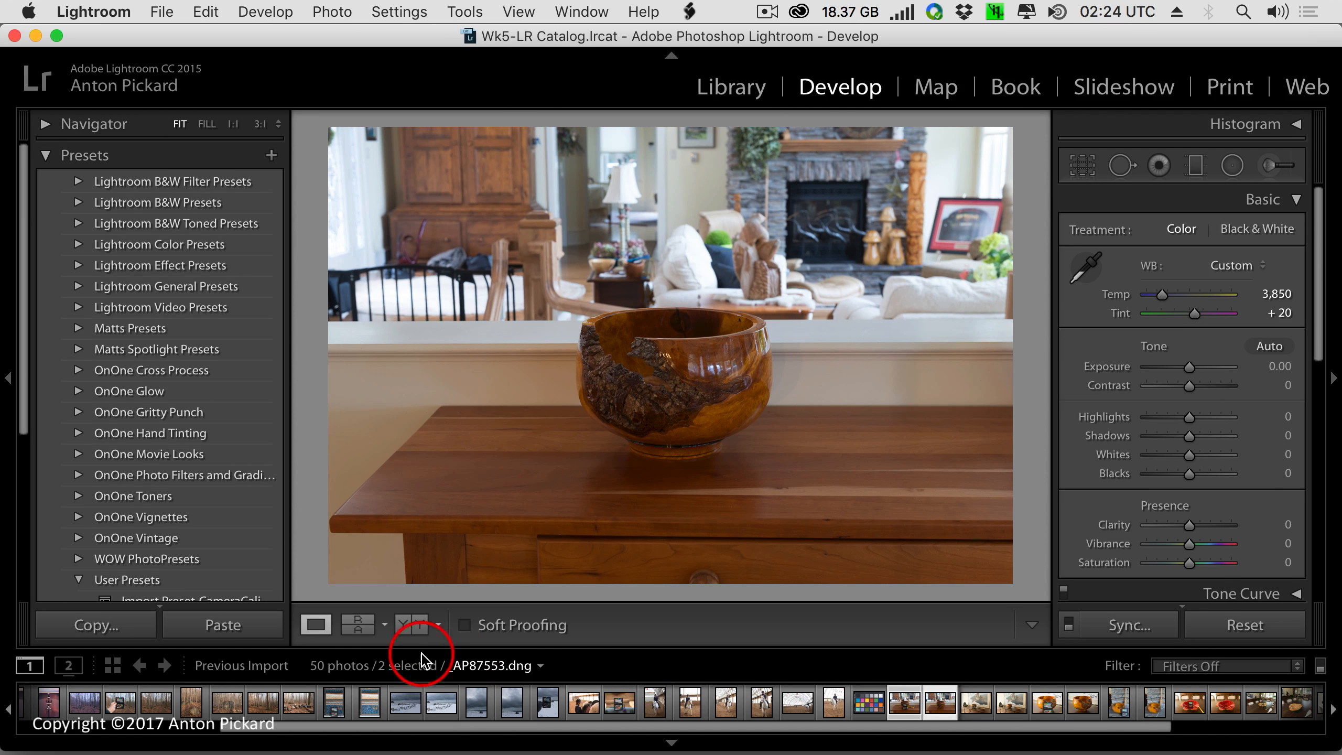
pyautogui.click(417, 628)
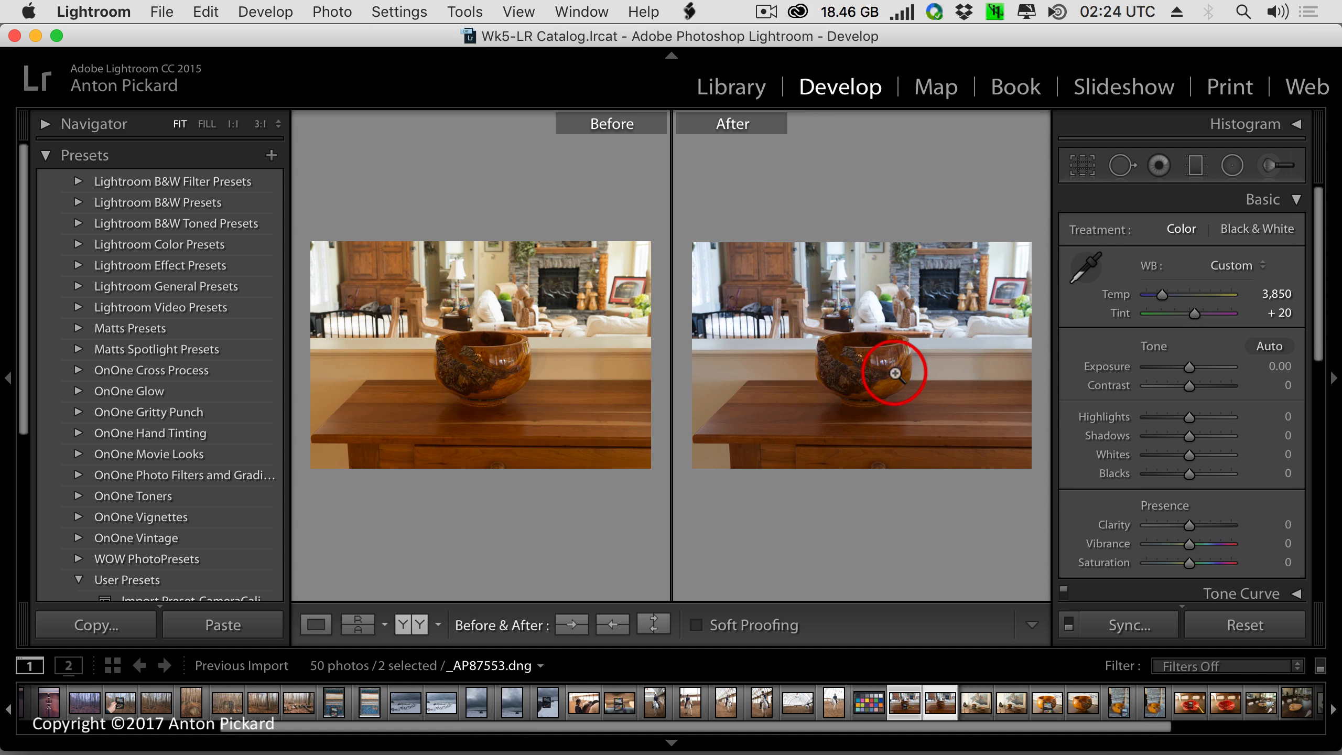
# Review the close-up wooden bowl ColorChecker photo and the one against the stone wall in Loupe view.
pyautogui.click(1047, 706)
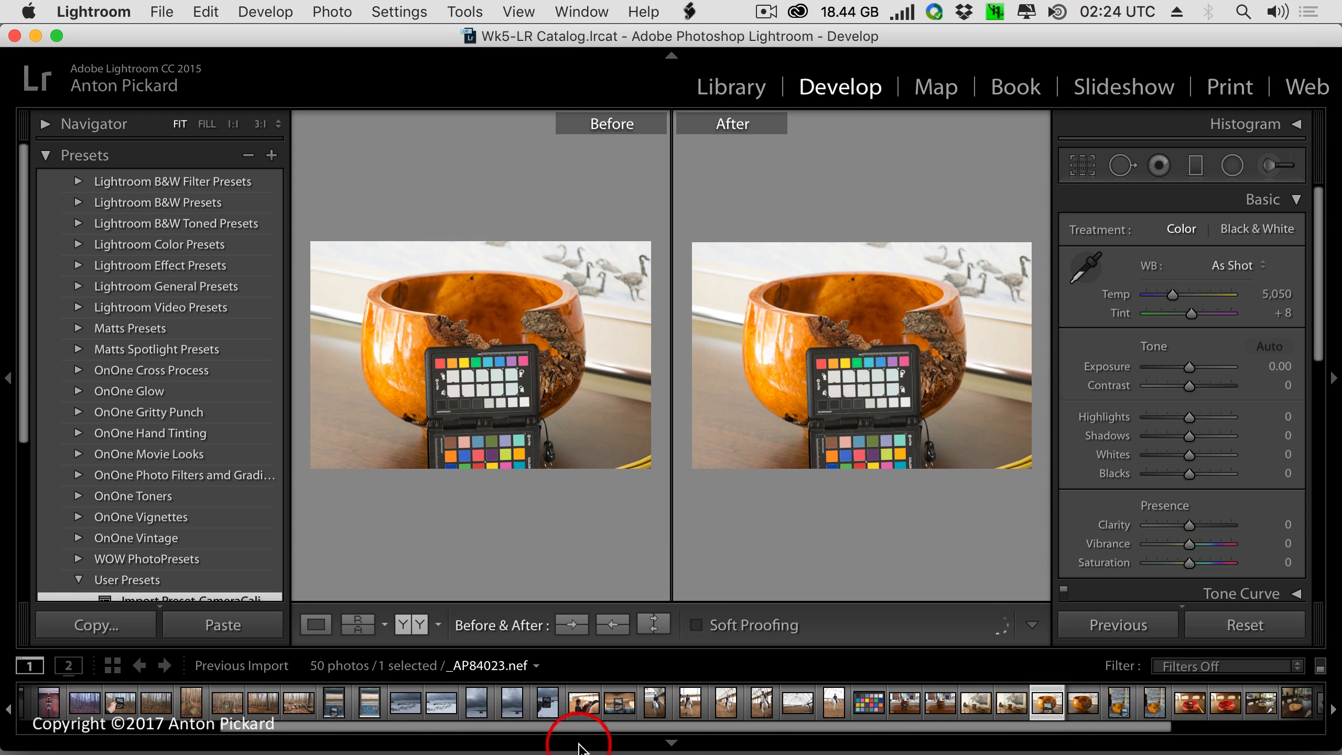
pyautogui.click(320, 631)
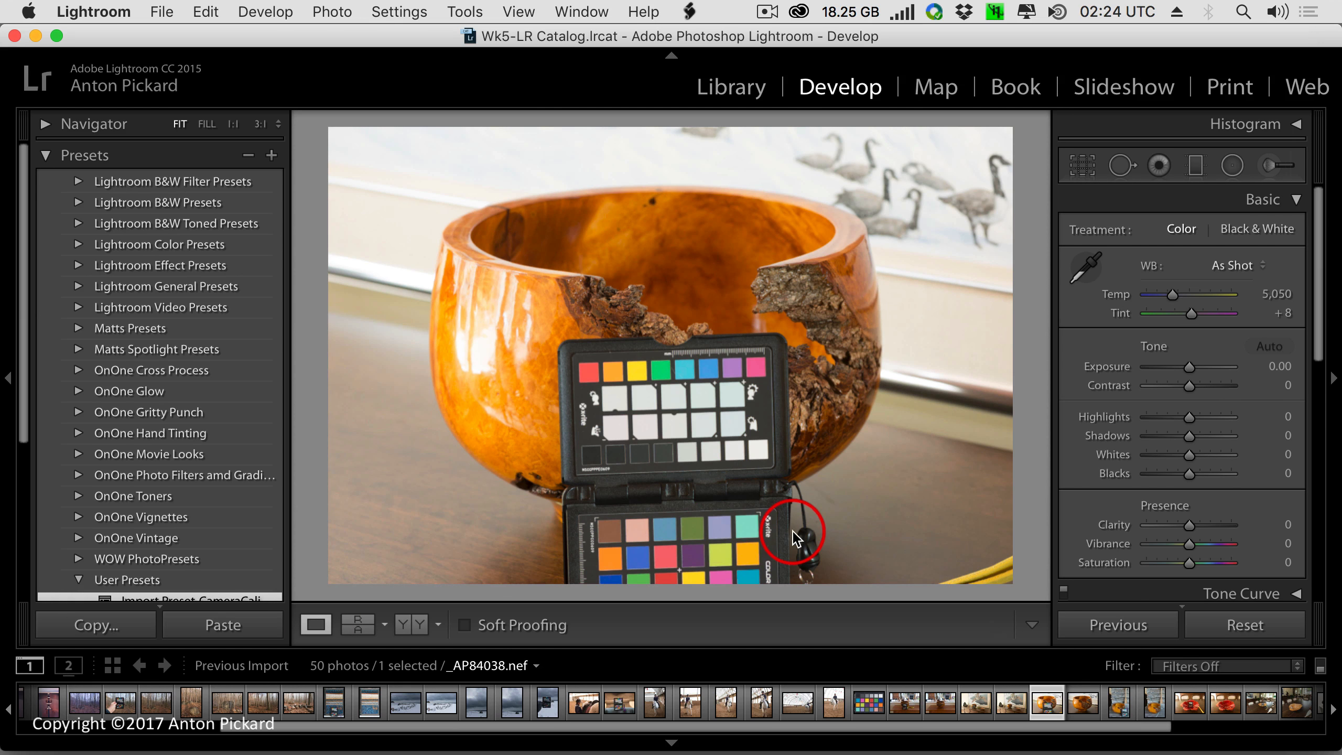
pyautogui.click(1120, 708)
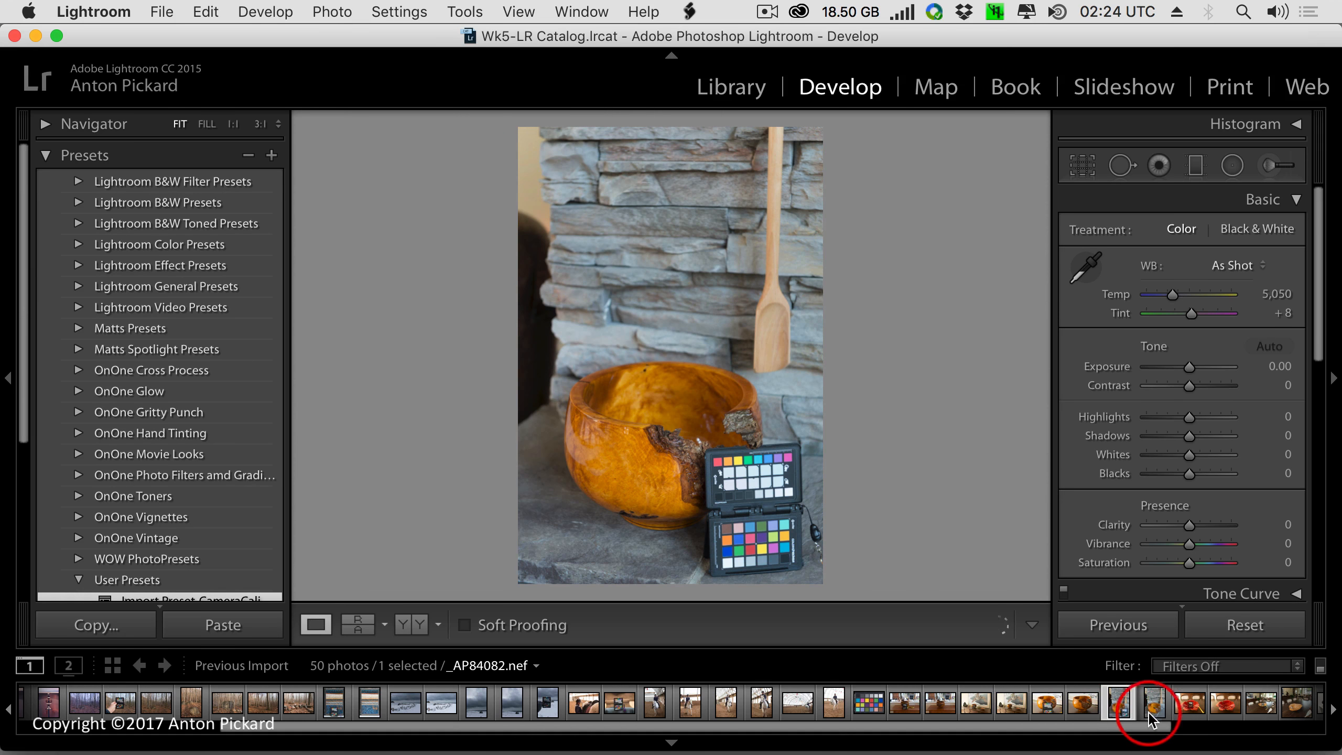
# Open red bowl photo _AP84114.nef and set its white balance from the fourth patch of the ColorChecker's lowest gray row.
pyautogui.click(1188, 708)
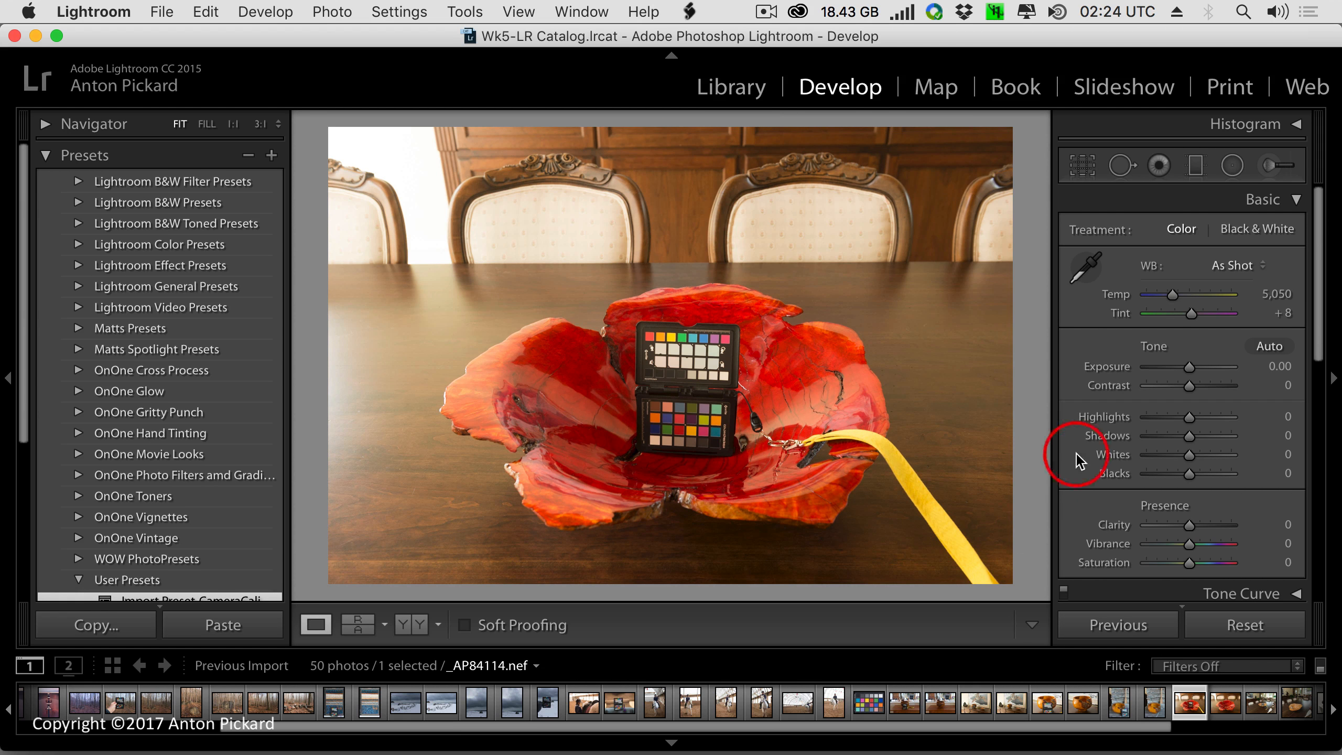
pyautogui.click(1084, 269)
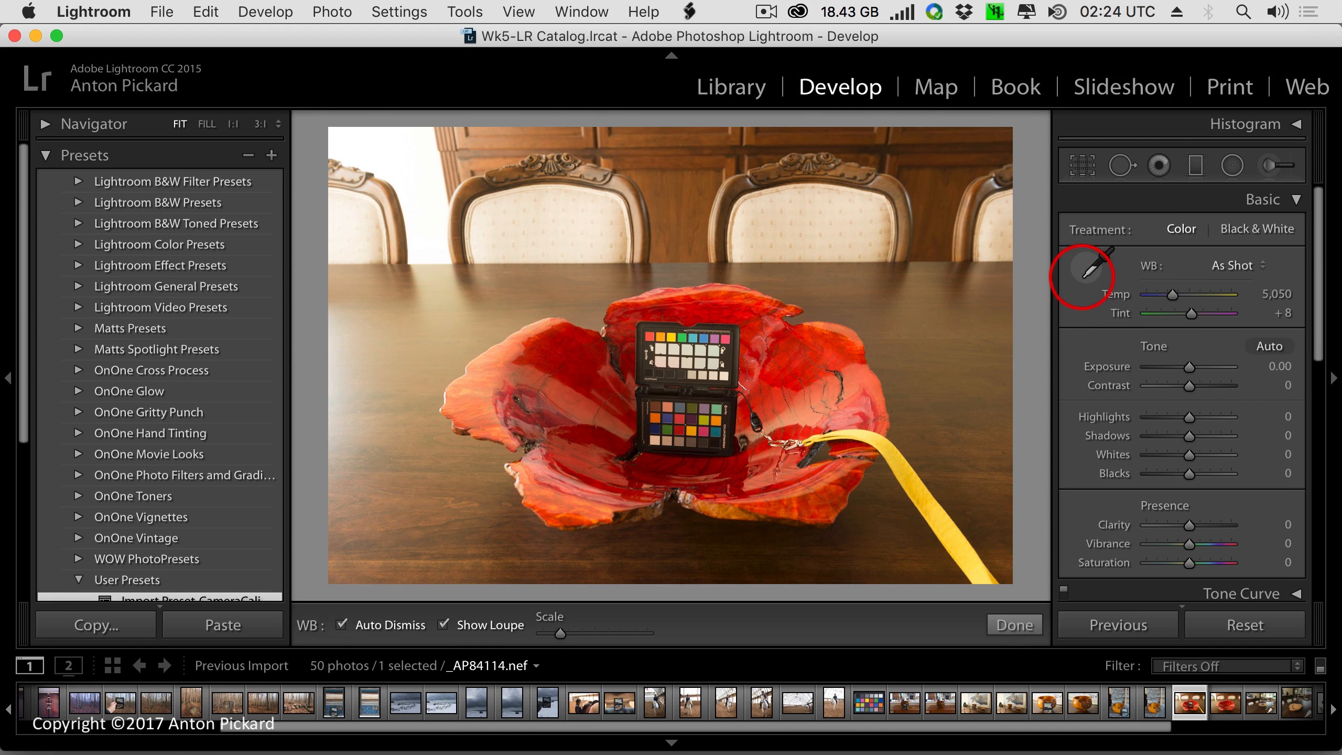
pyautogui.click(692, 440)
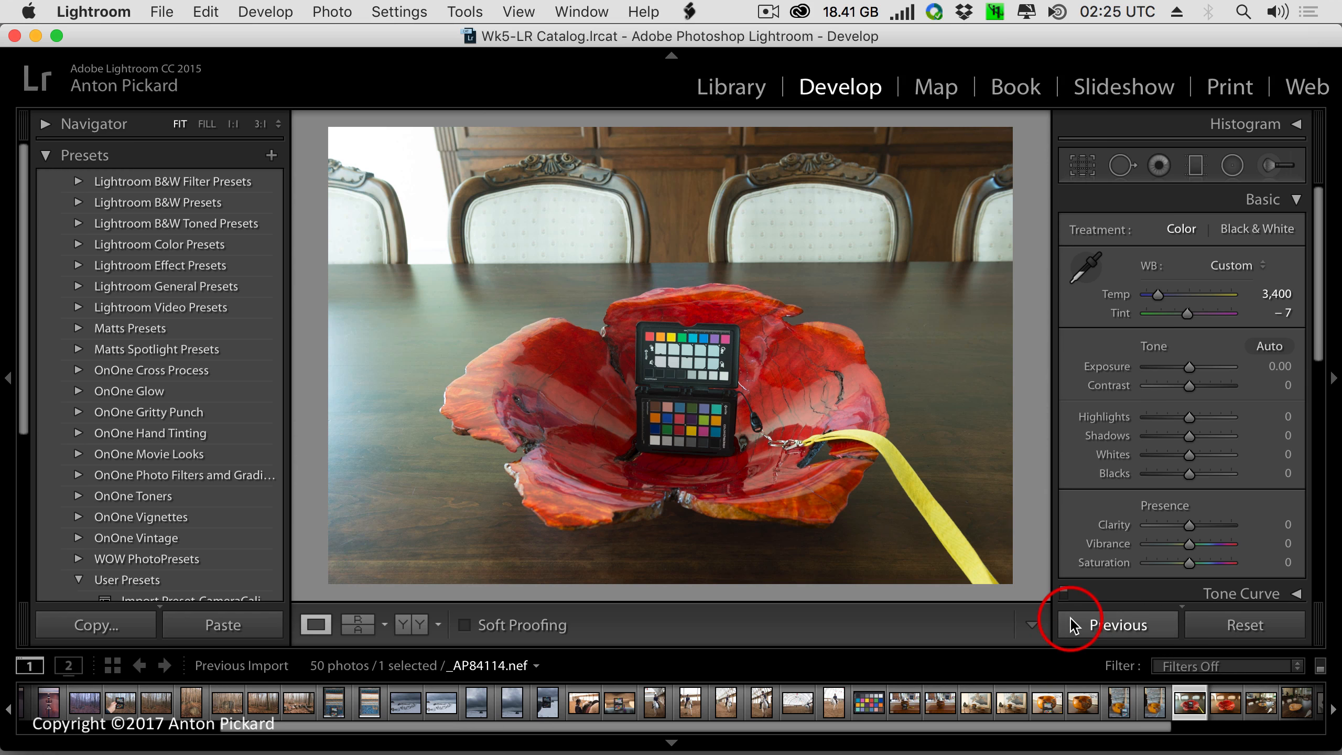
# Try setting the red bowl photo's white balance from the pale chair fabric, and resample the ColorChecker's gray patch.
pyautogui.click(1079, 275)
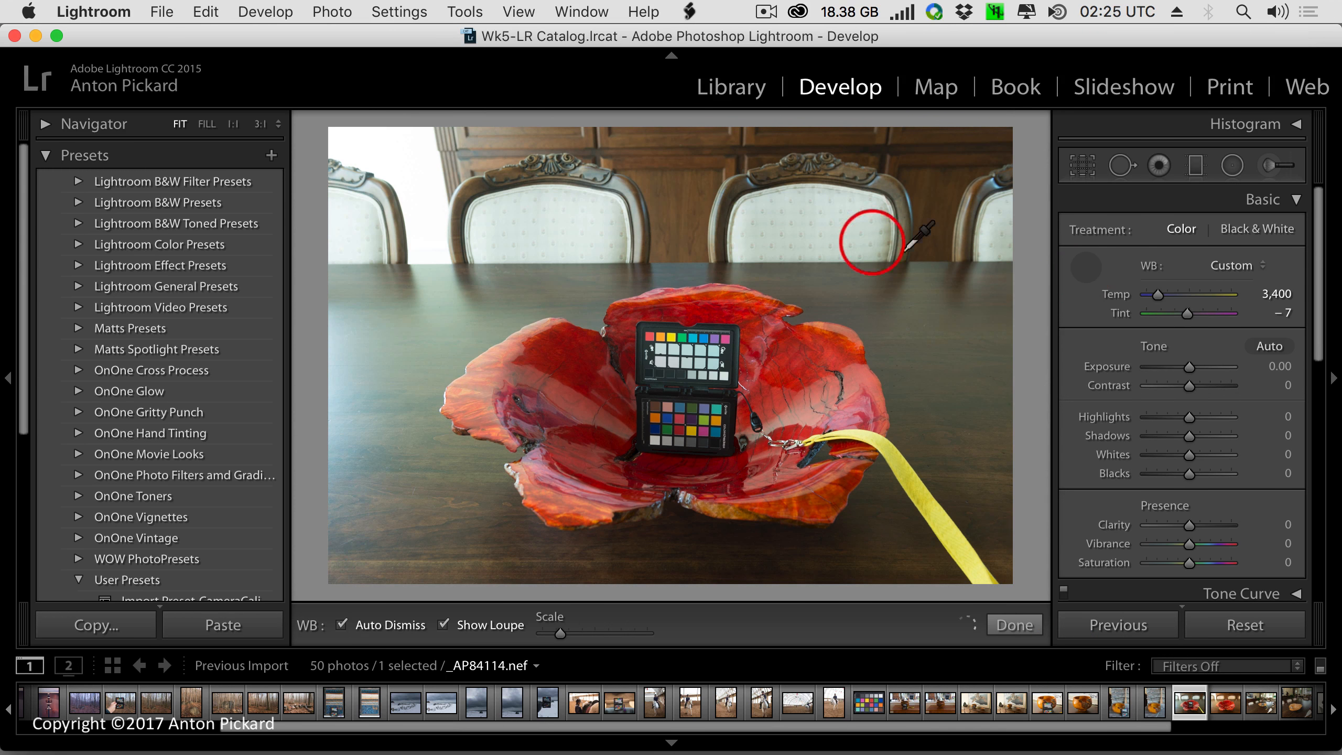
pyautogui.click(760, 228)
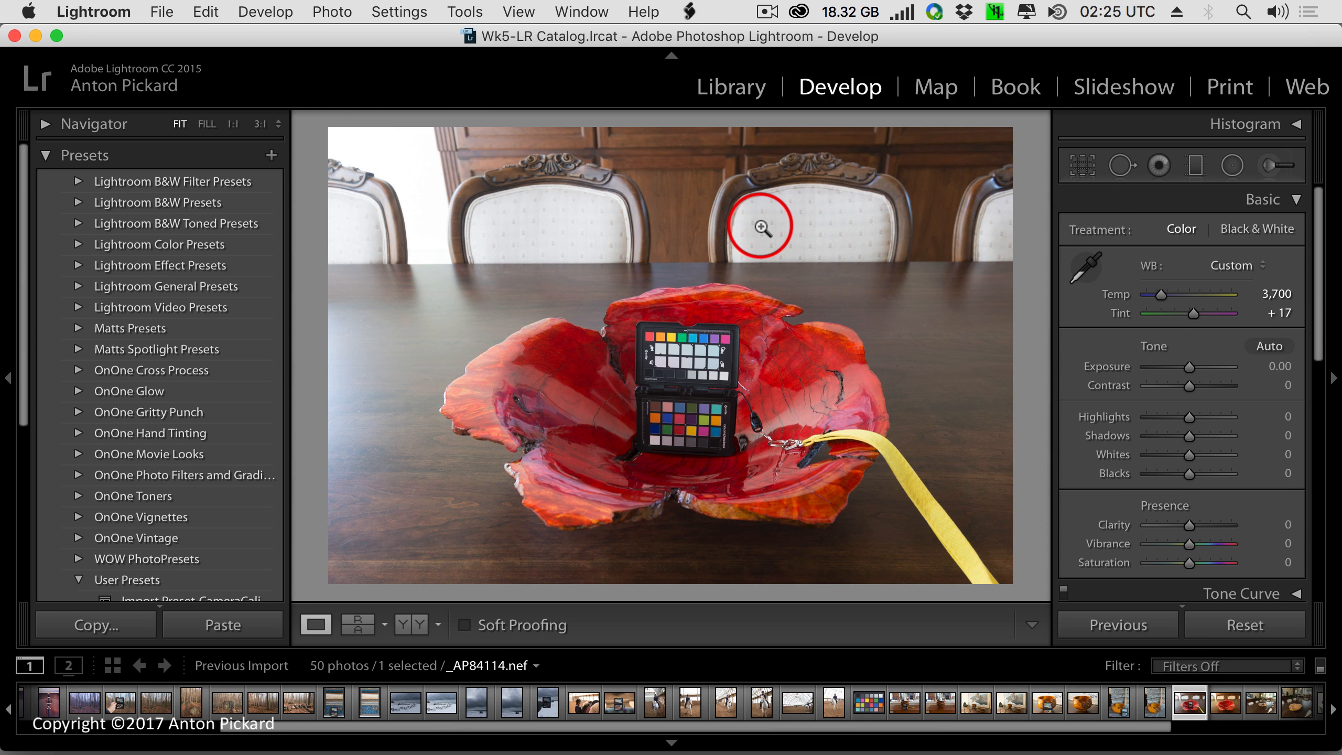
pyautogui.click(1092, 278)
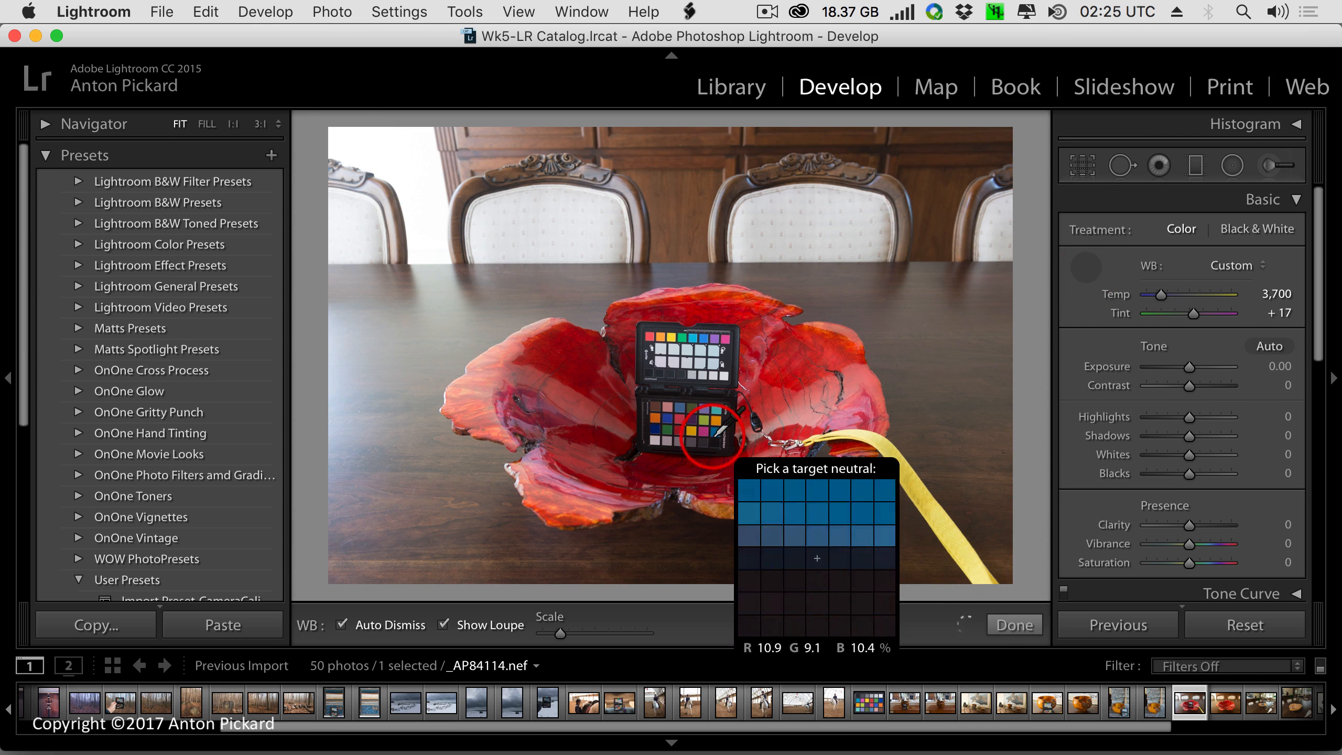
pyautogui.click(691, 437)
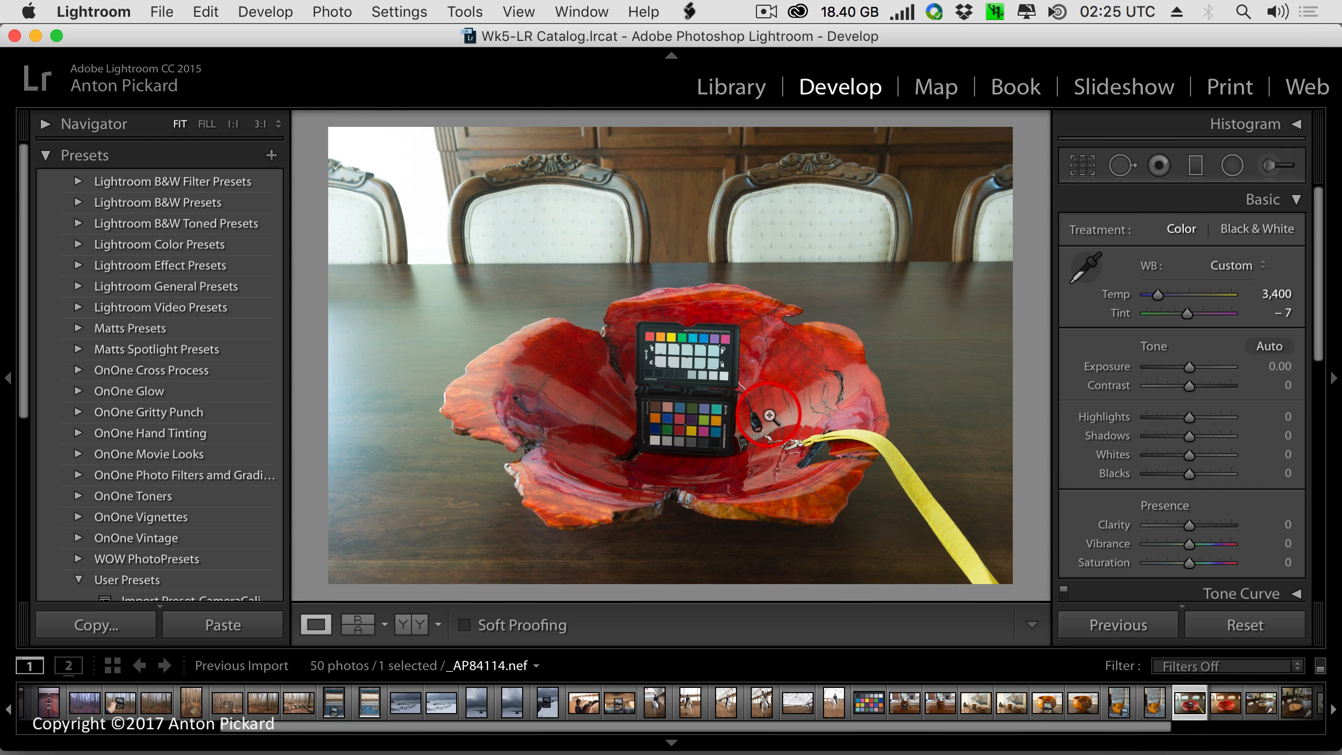
# Open painted sculpture photo _AP84386.nef and set its white balance from the fourth patch of the ColorChecker's lowest gray row.
pyautogui.moveTo(1096, 726); pyautogui.dragTo(1274, 738)
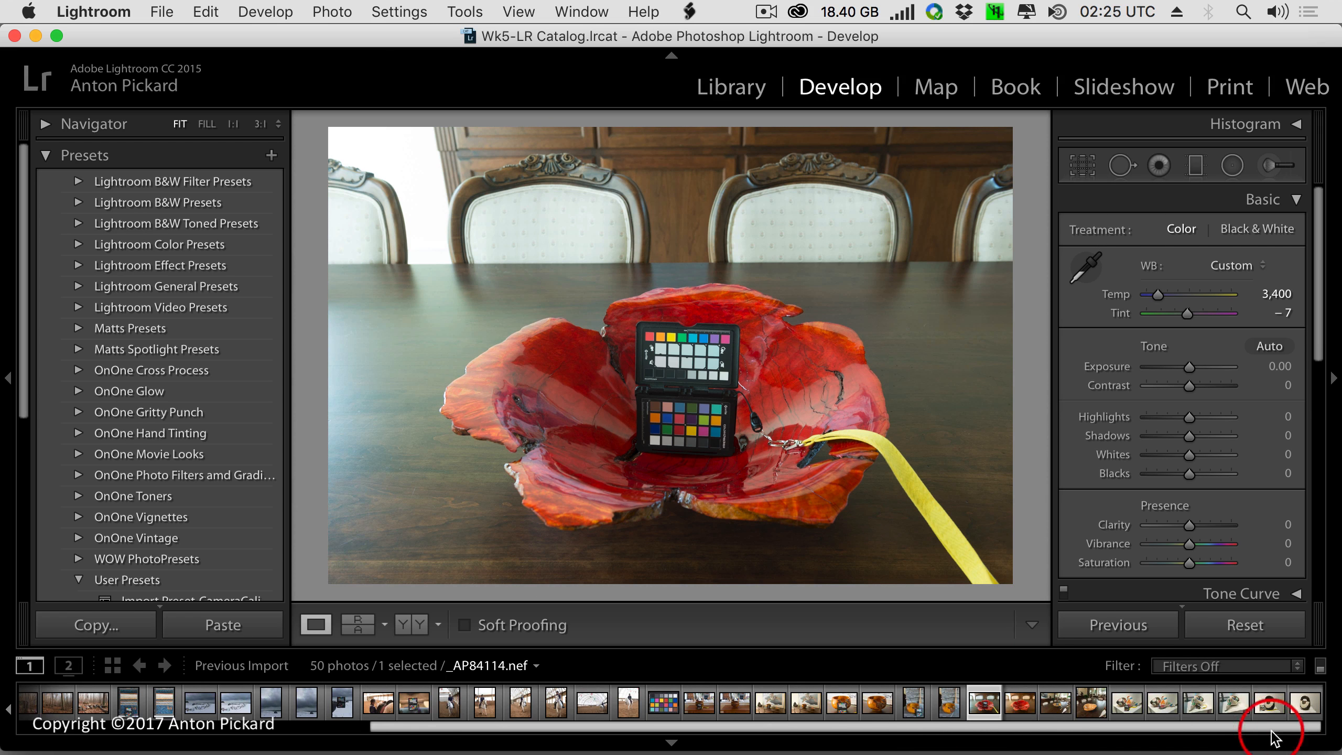
pyautogui.click(1127, 706)
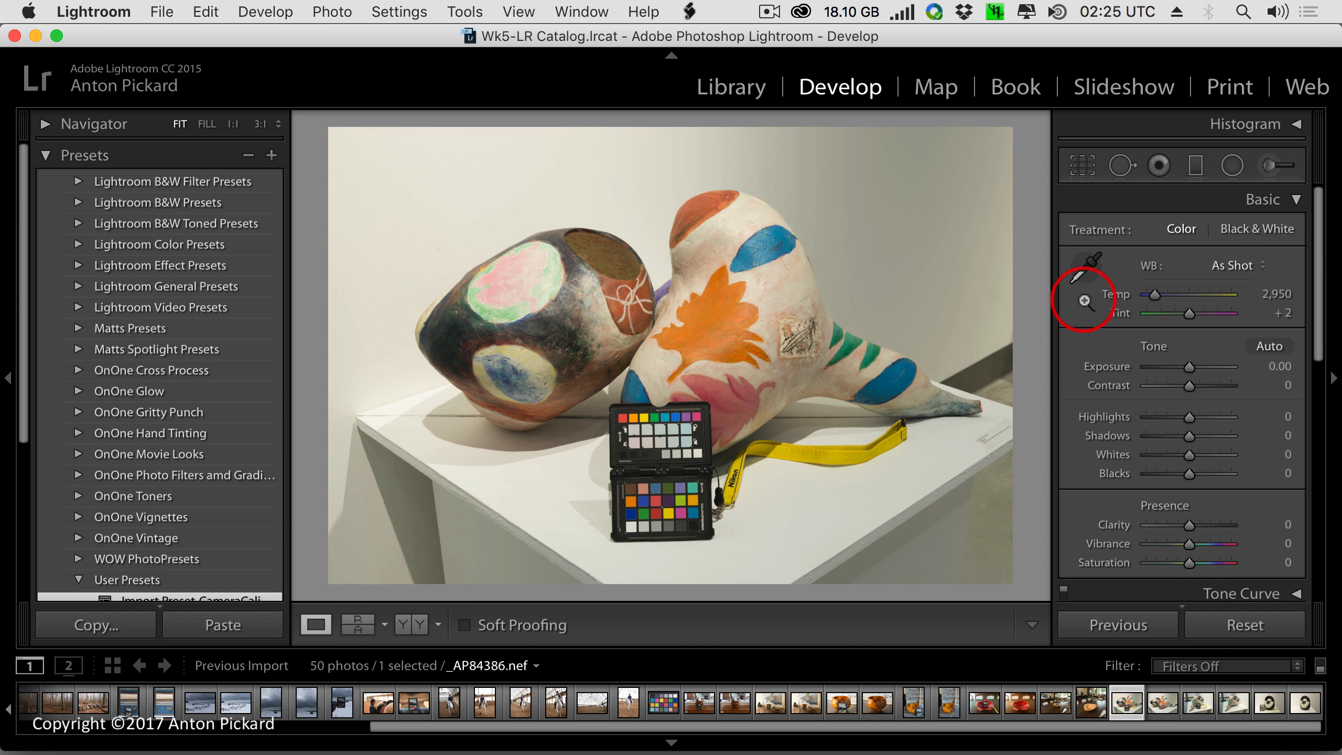
pyautogui.click(1086, 273)
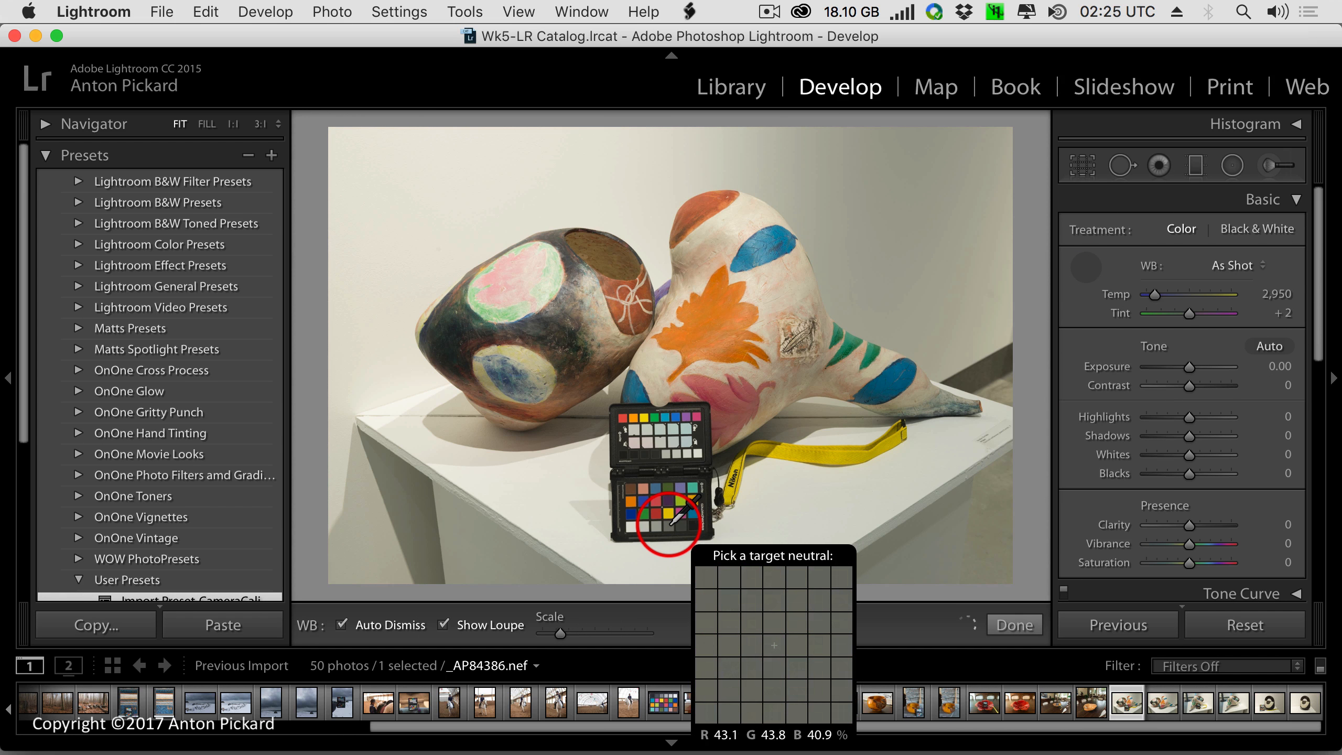
pyautogui.click(670, 524)
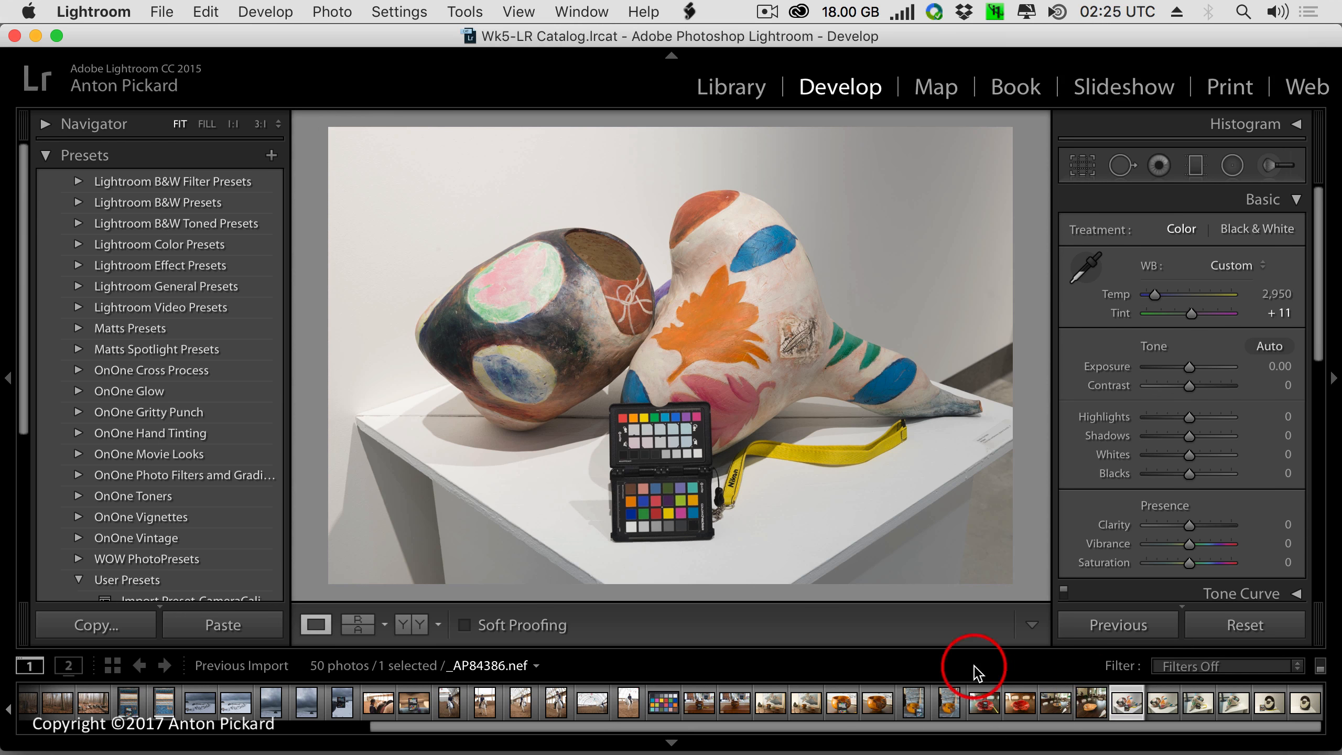
# Synchronize only White Balance from _AP84386.nef to sculpture photo _AP84389.nef, and compare that photo before and after.
pyautogui.keyDown('shift'); pyautogui.click(1165, 703); pyautogui.keyUp('shift')
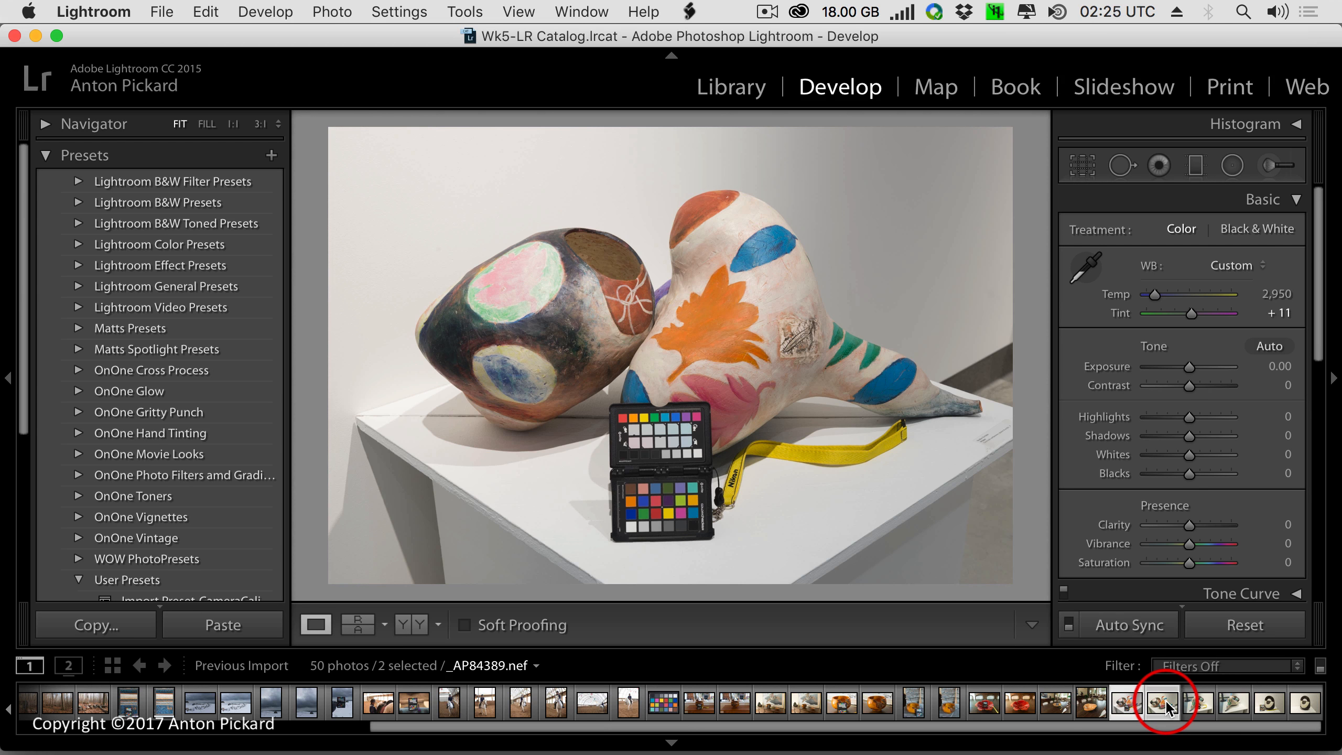
pyautogui.click(1140, 625)
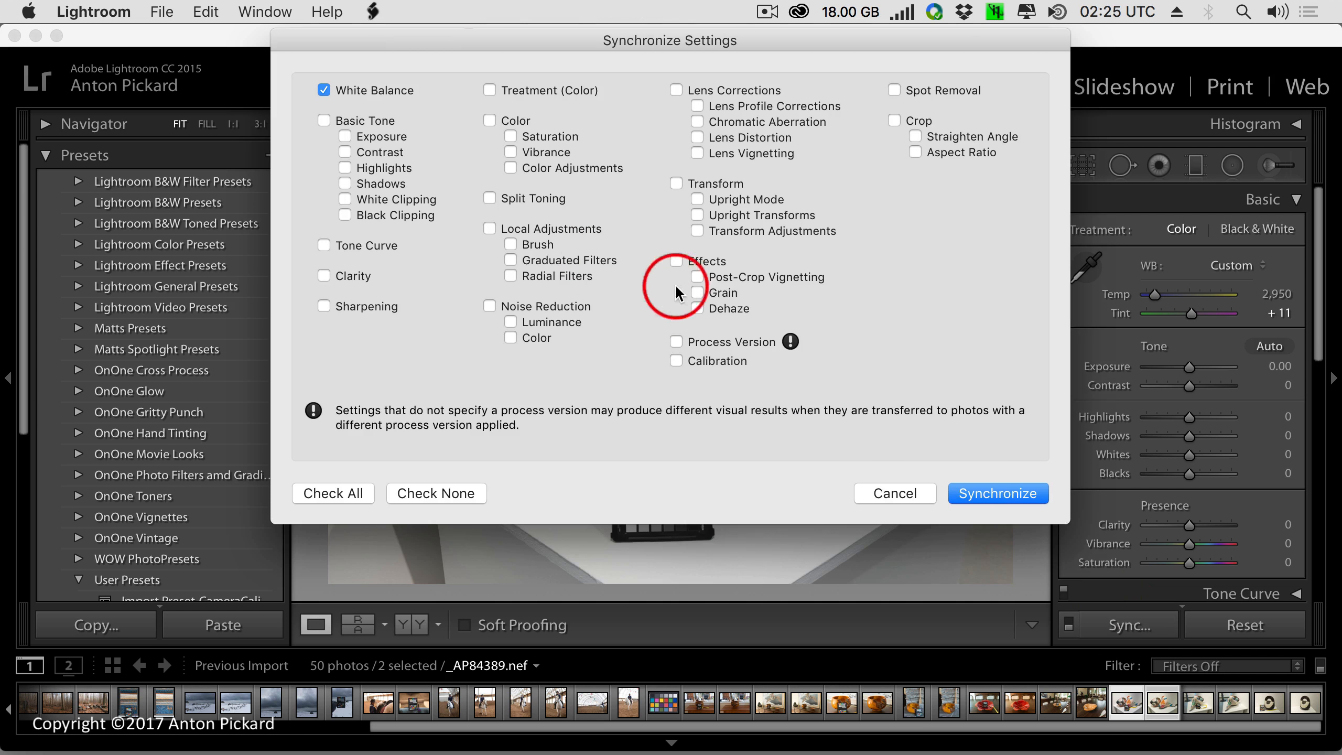
pyautogui.click(975, 491)
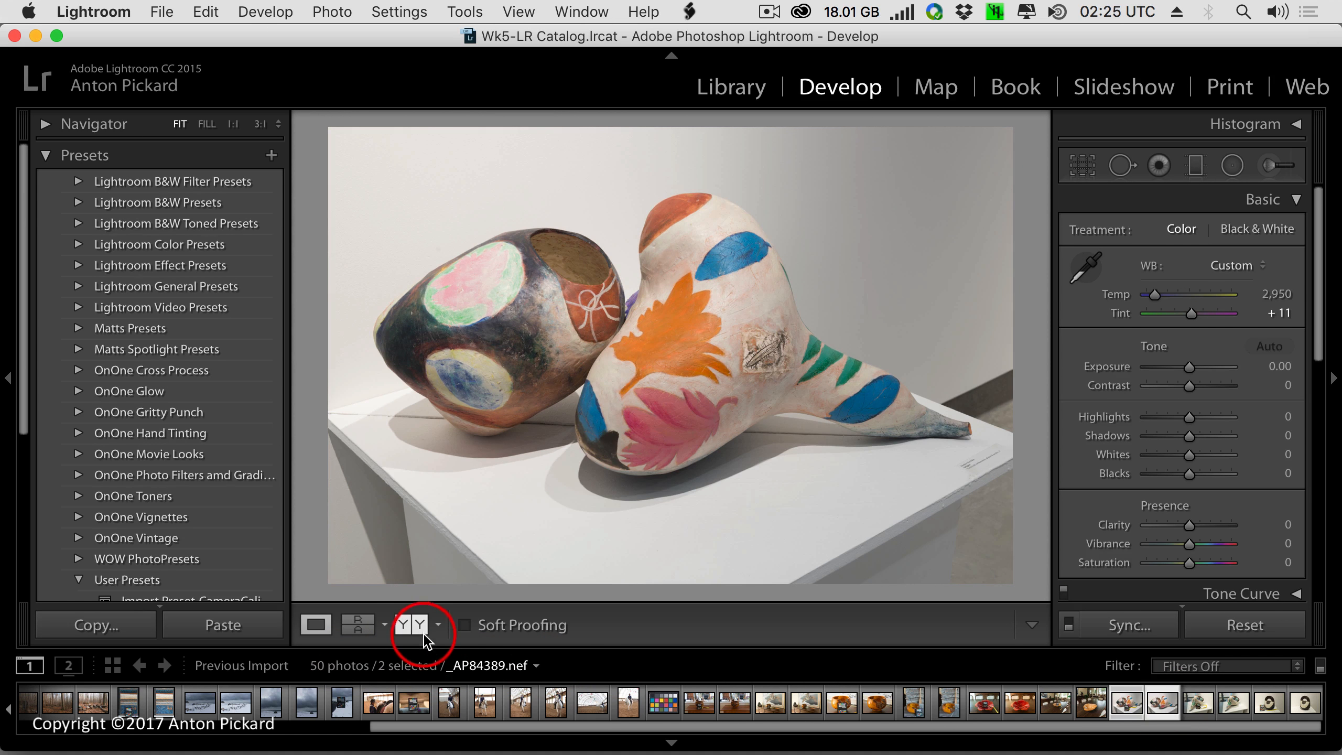
pyautogui.click(411, 625)
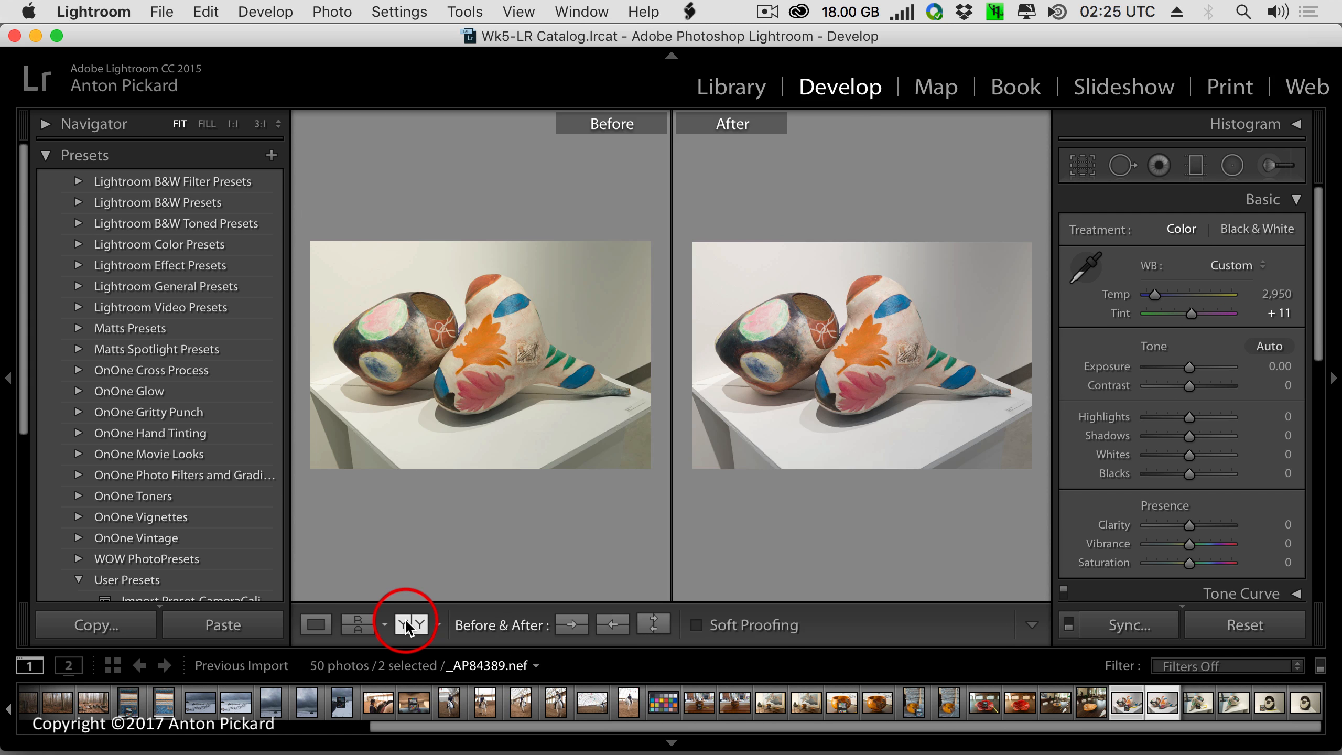